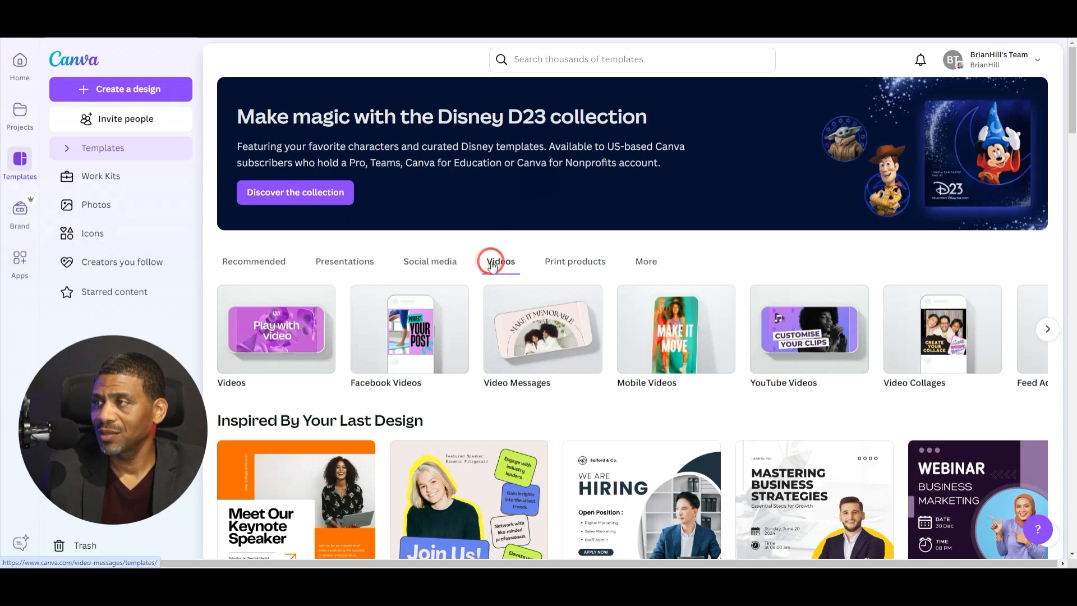
Create a blank YouTube Video design from the YouTube video templates
click(772, 382)
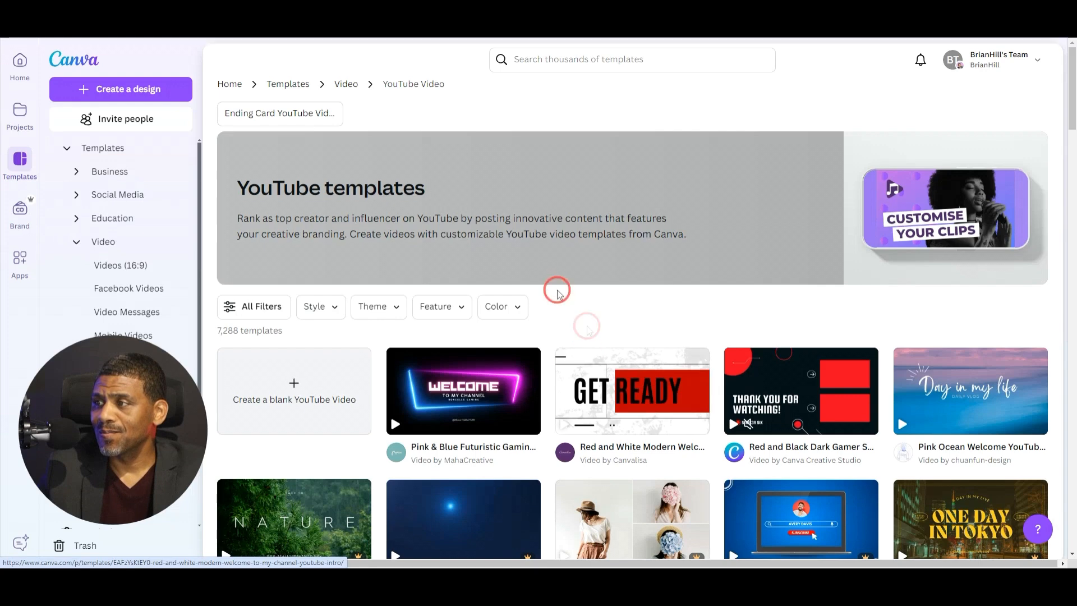
click(295, 389)
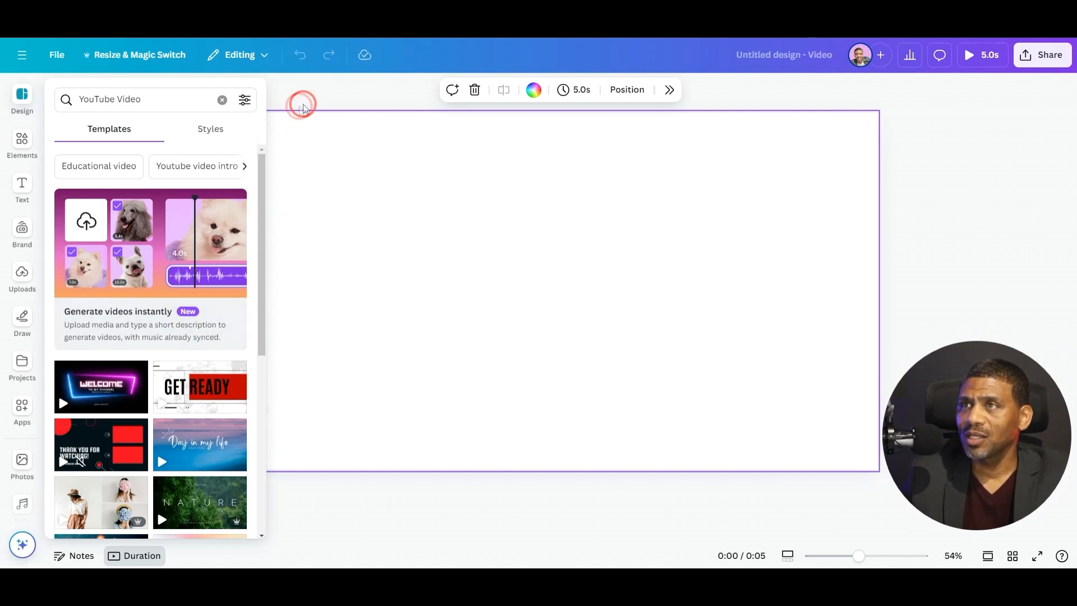
click(314, 90)
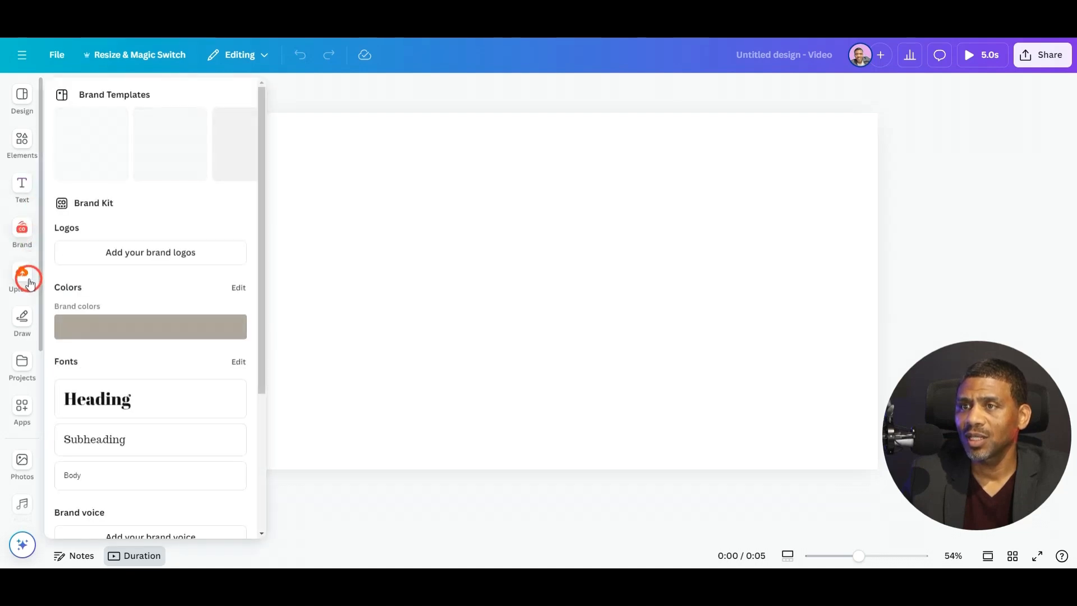
Add the uploaded 59.9-second video of the man at the microphone to the blank page
click(24, 275)
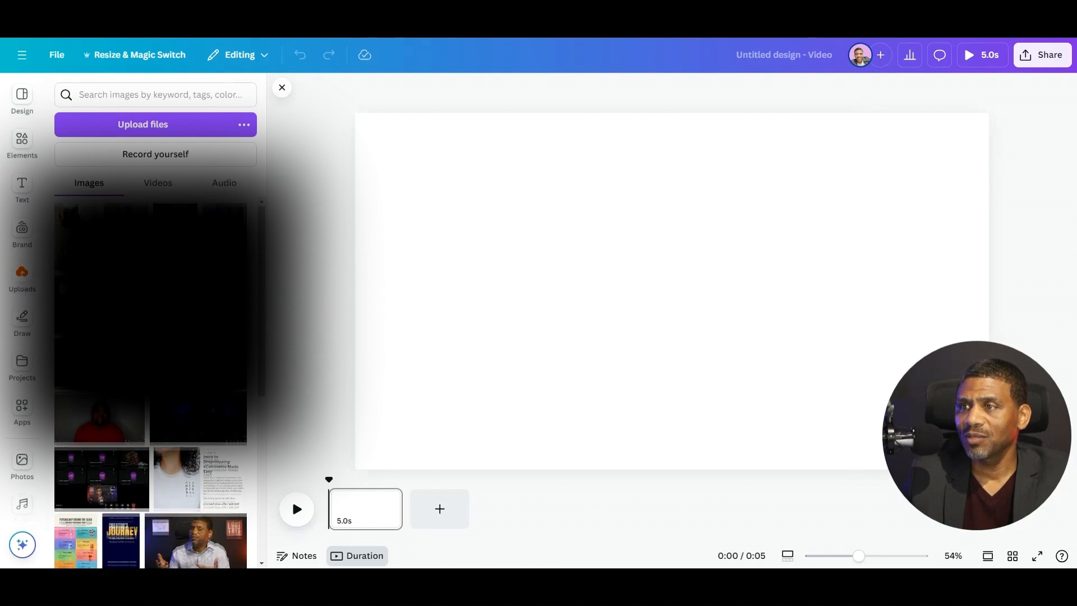
click(161, 185)
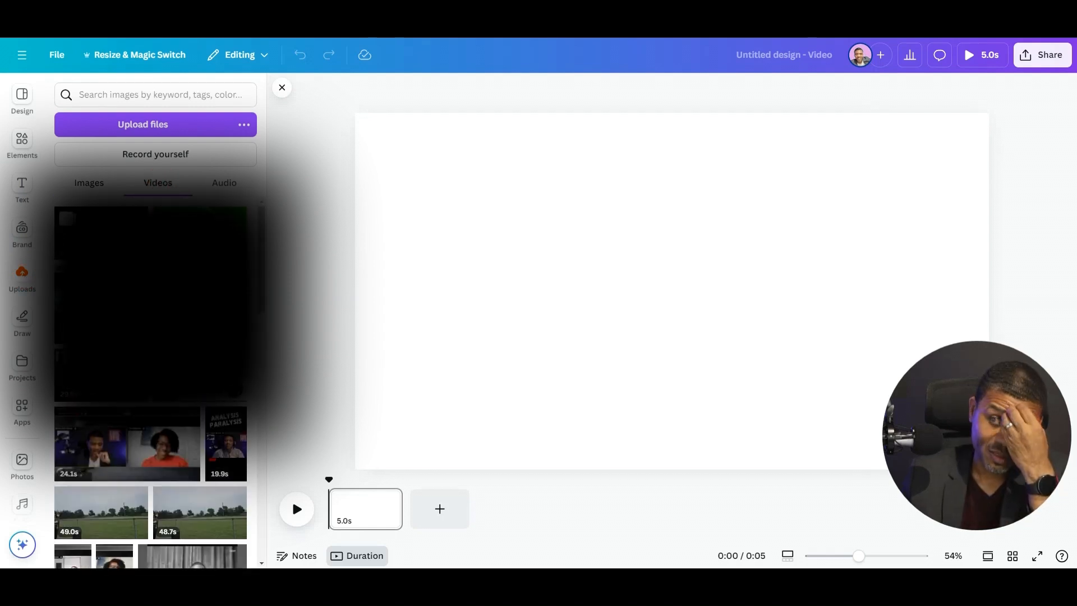
click(101, 234)
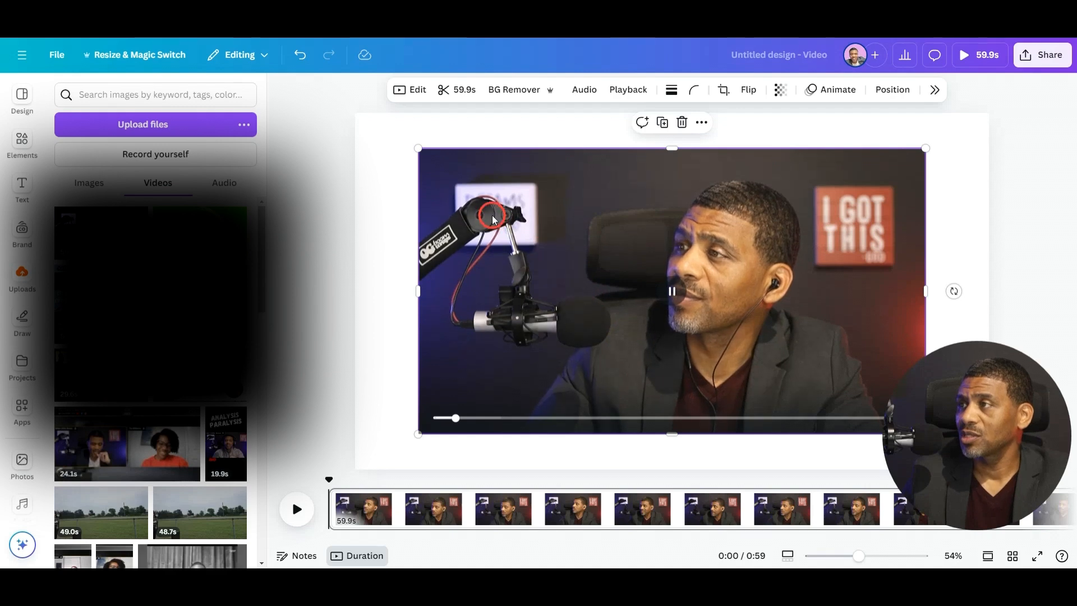
Enlarge the video to the page's upper-left corner and set it as the page background
drag(421, 149, 348, 119)
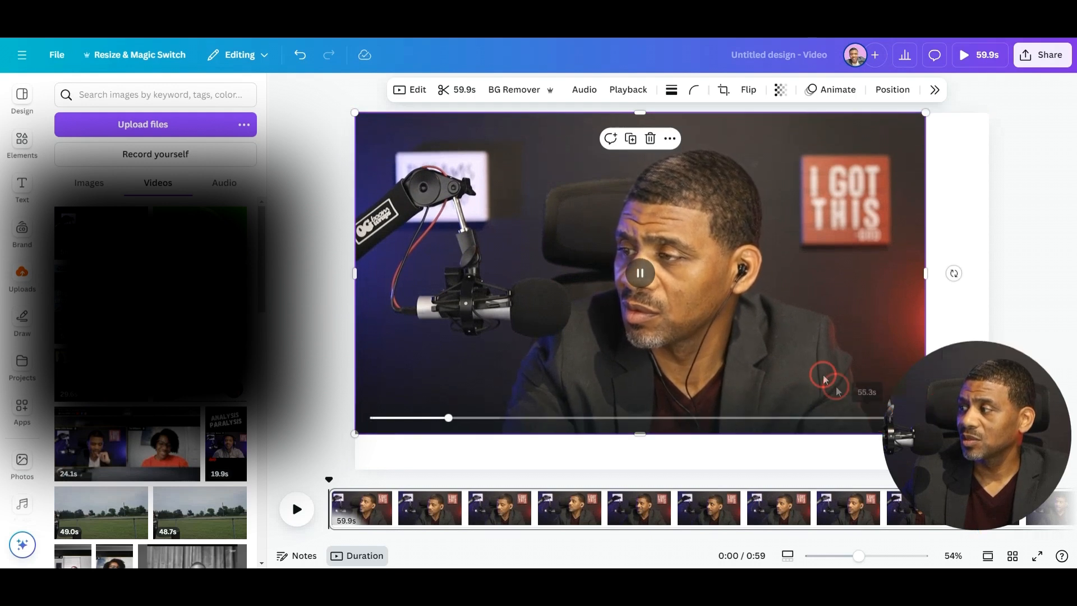
right_click(746, 292)
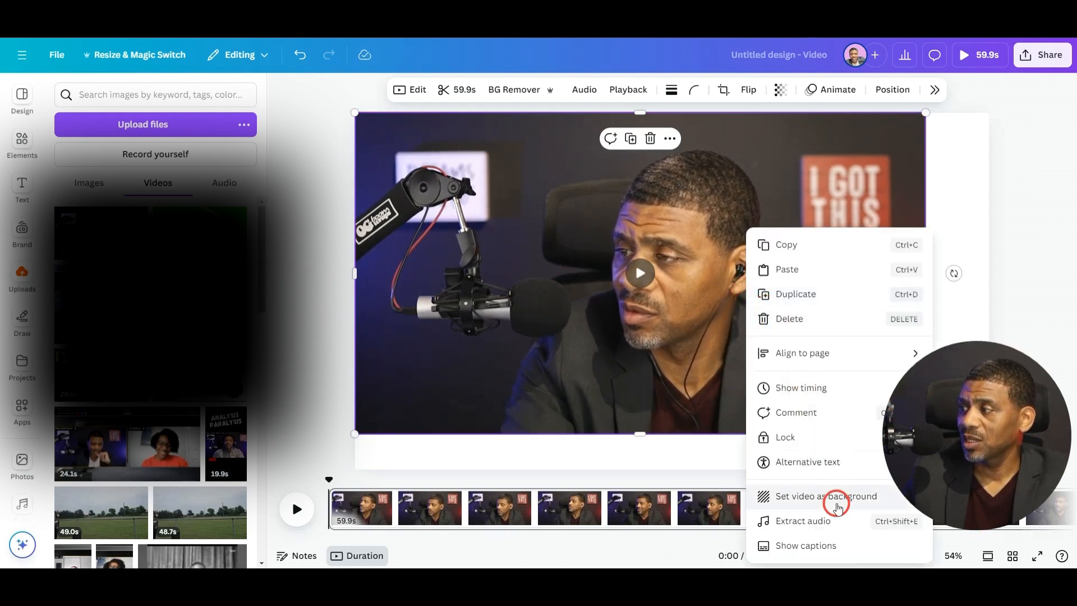
click(836, 497)
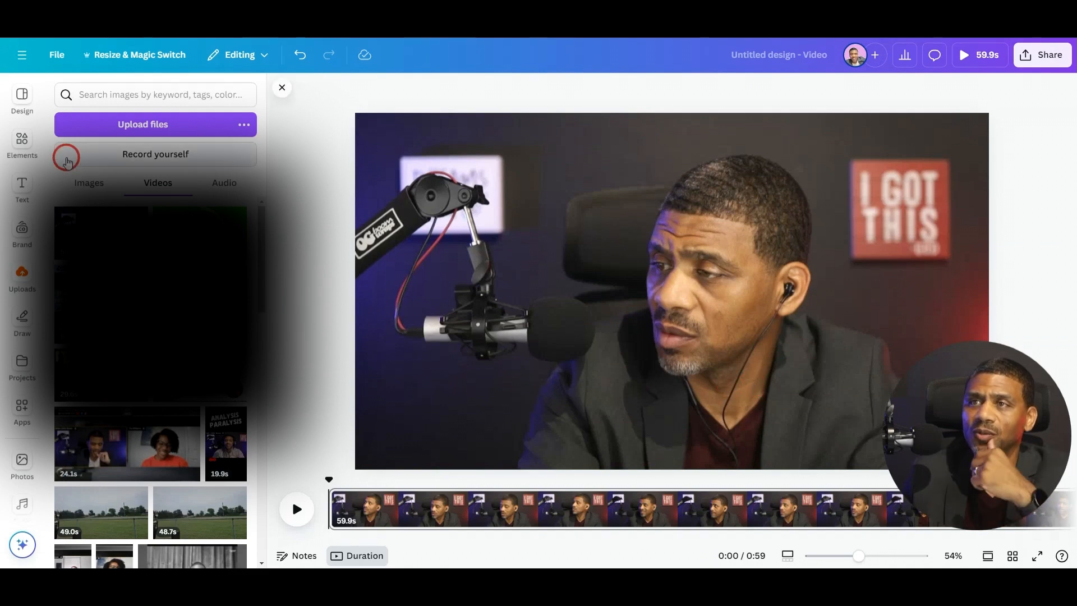
Add the recently used square shape over the video and stretch it into a larger rectangle
click(23, 139)
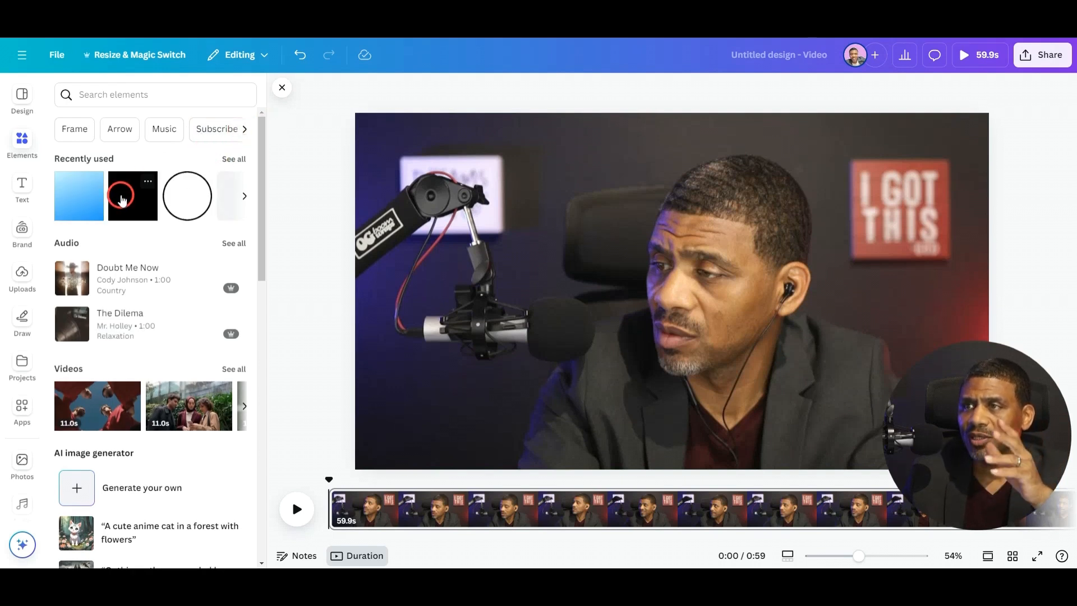
click(121, 200)
click(651, 285)
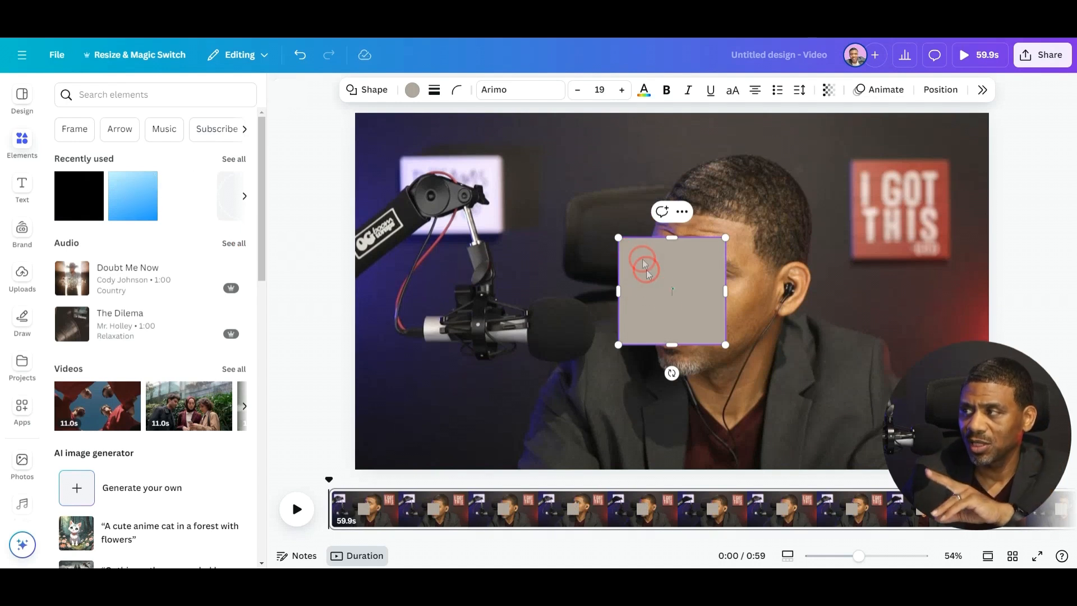
drag(618, 237, 516, 216)
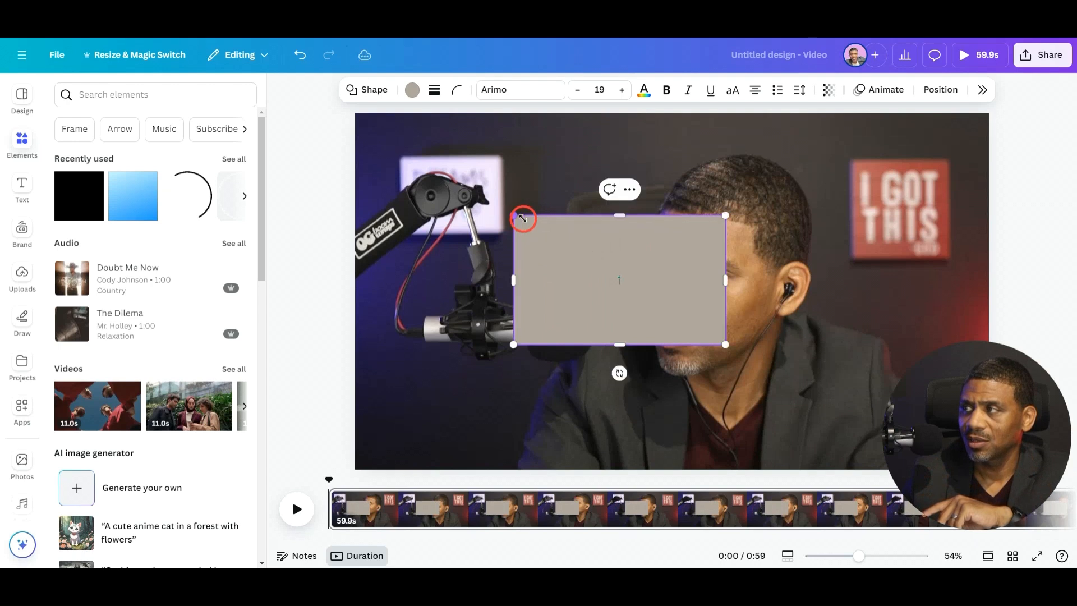
drag(620, 215, 623, 189)
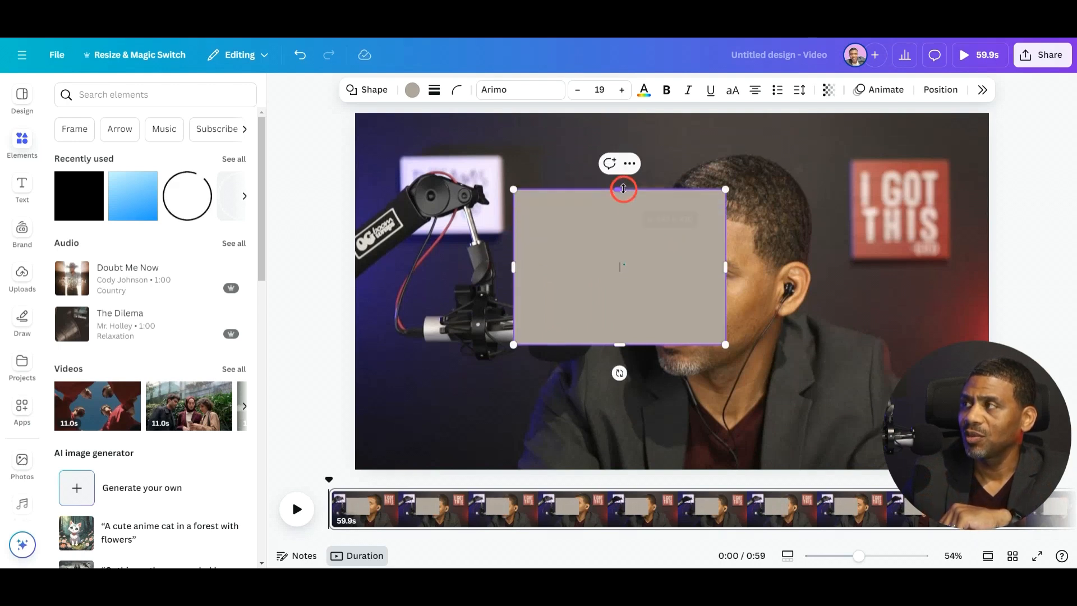
Set the rectangle's transparency to 43 and fill it with the dark blue default solid color
click(828, 90)
drag(858, 140, 805, 140)
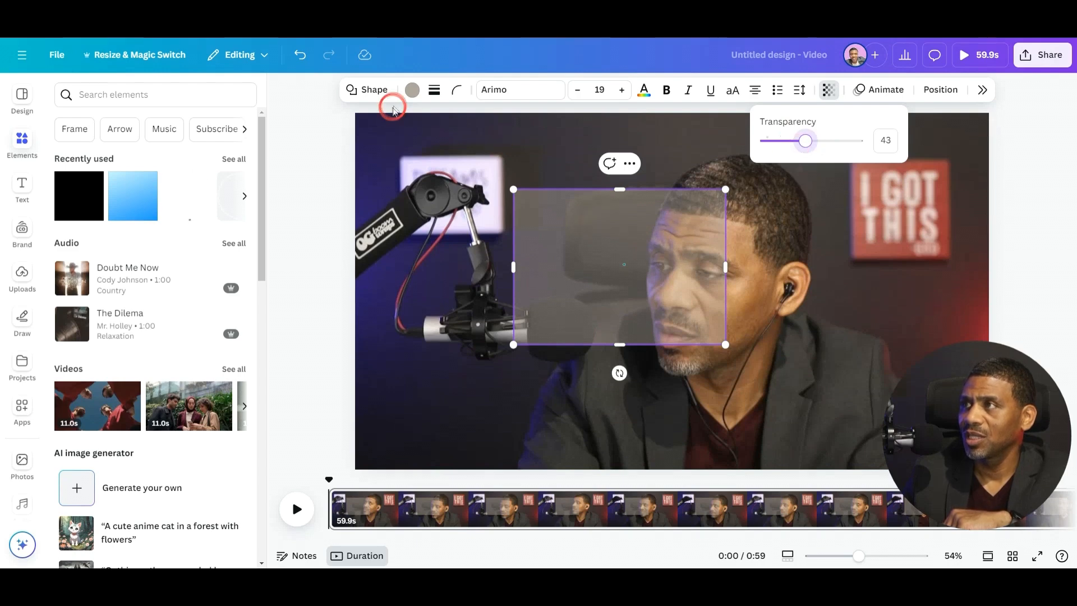
click(412, 90)
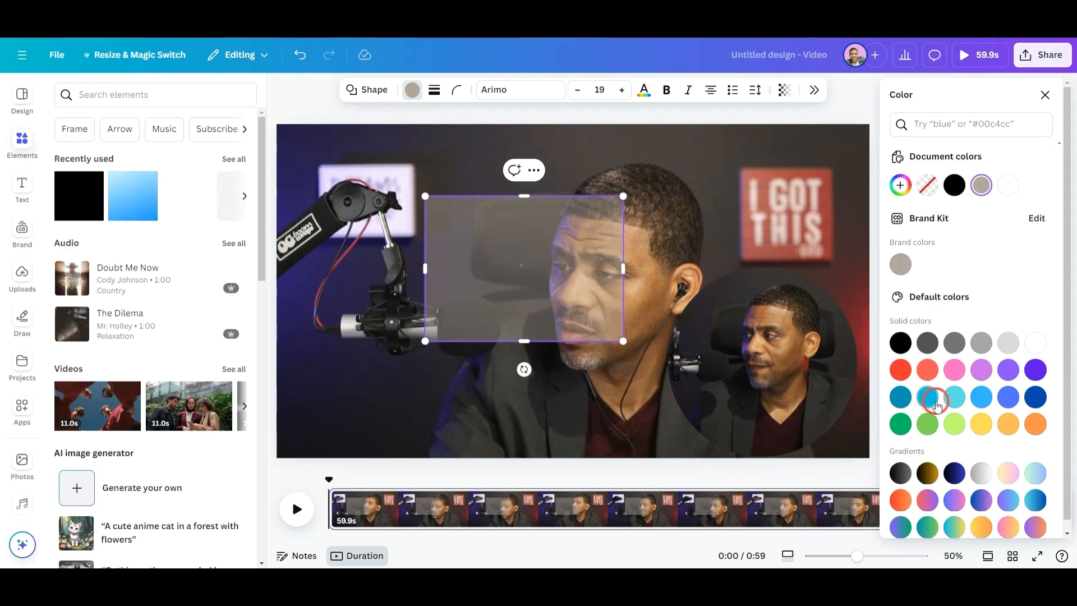
click(1035, 396)
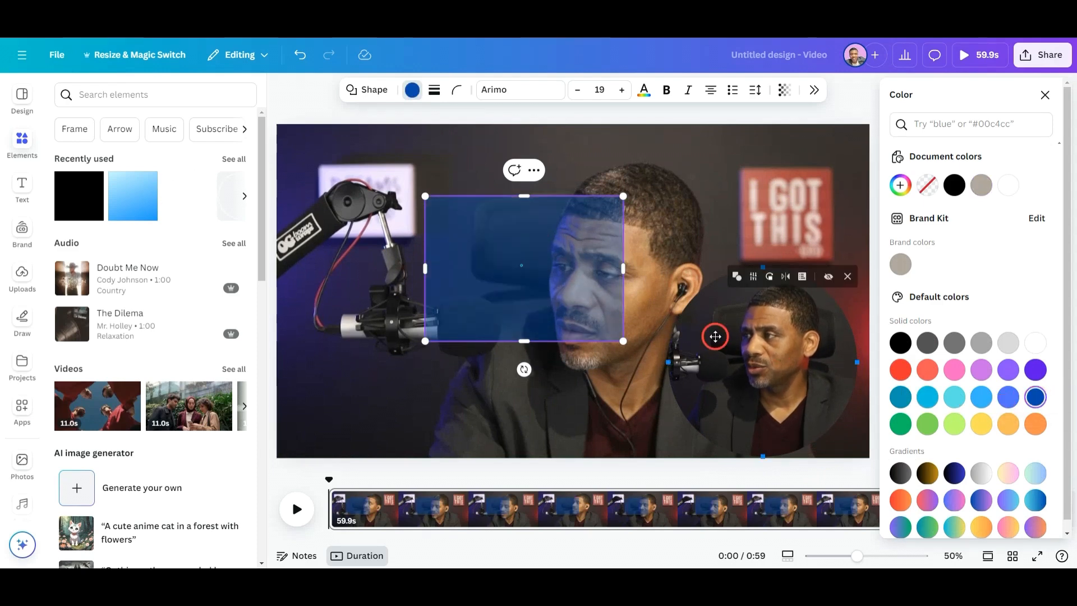
Stretch the blue rectangle from corner to corner so it covers the whole video page
drag(425, 197, 278, 124)
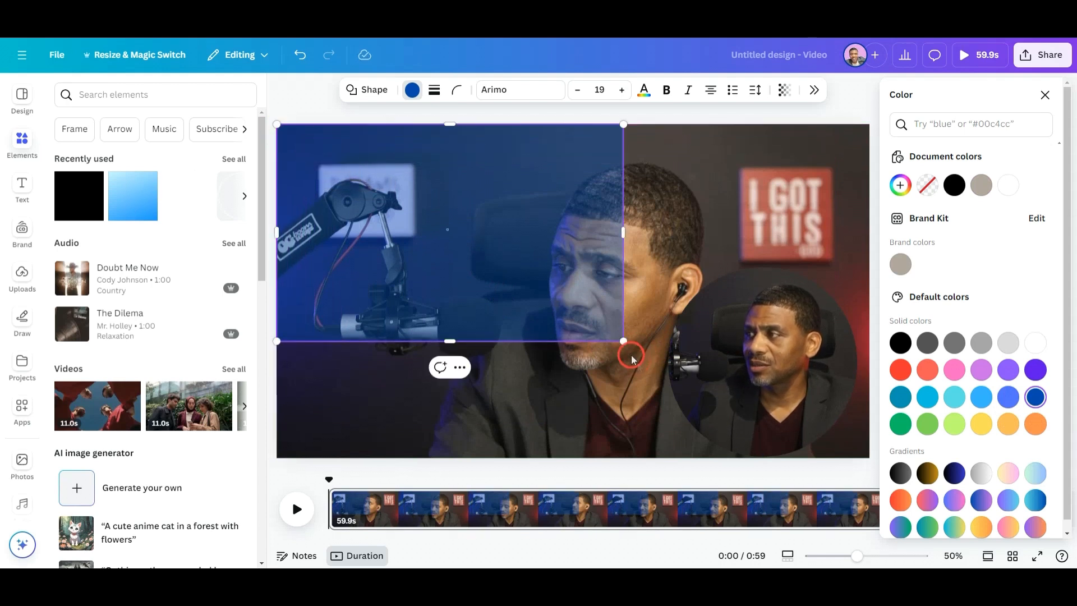
drag(620, 341, 869, 457)
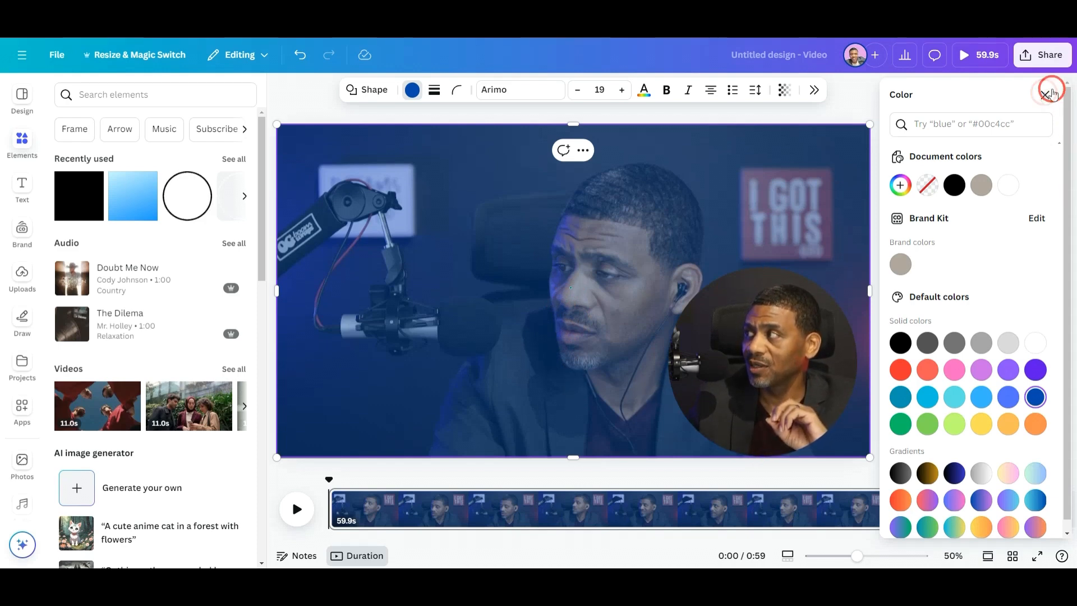
click(1045, 95)
drag(755, 349, 961, 417)
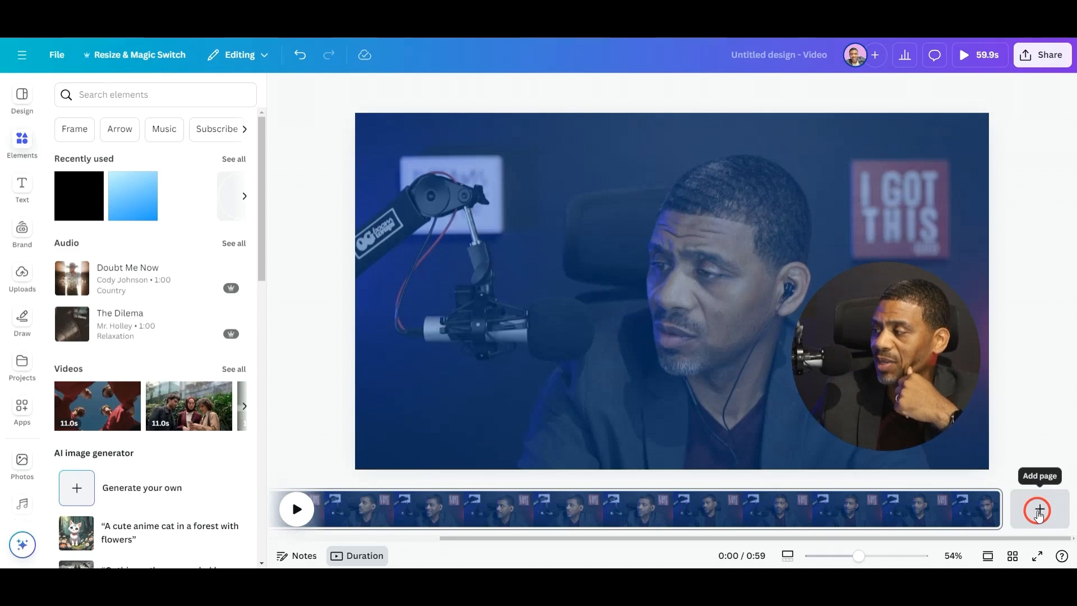
Add a blank page after the video and search the elements for "animated circle", limited to graphics
click(1038, 511)
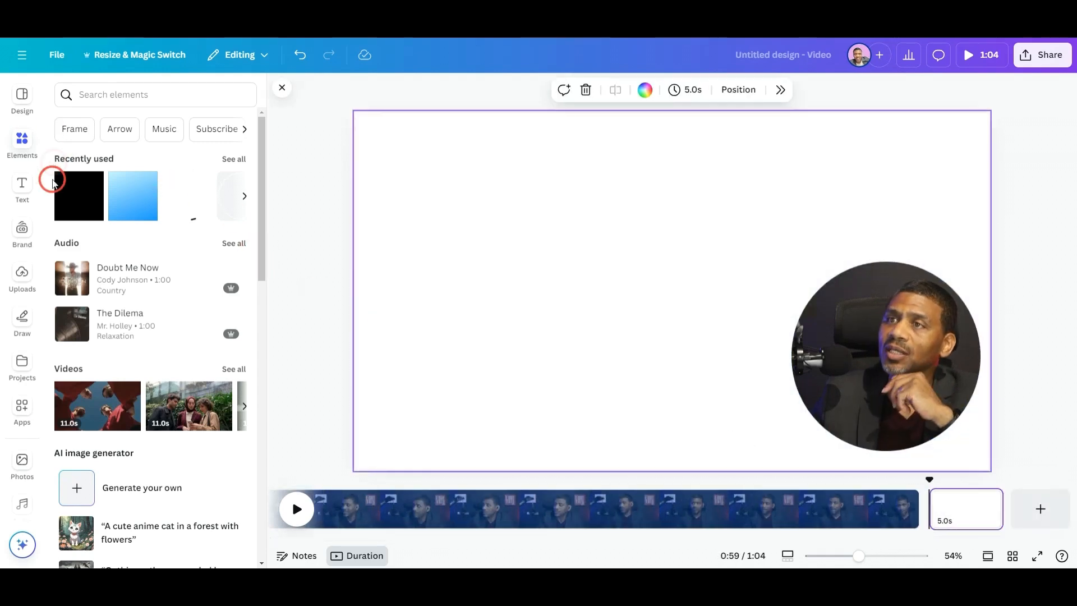
click(22, 139)
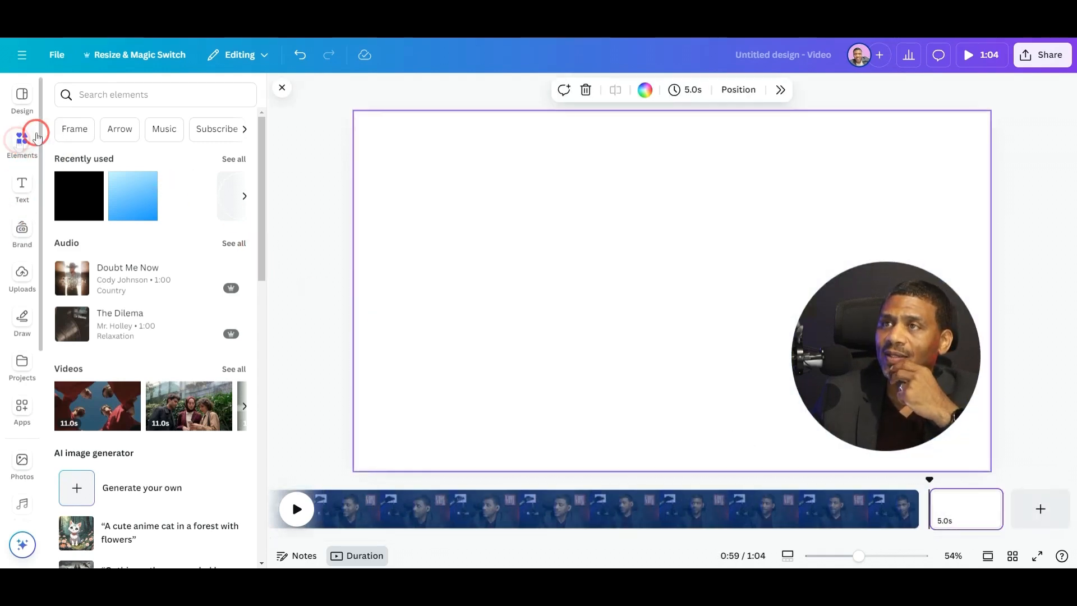
click(132, 100)
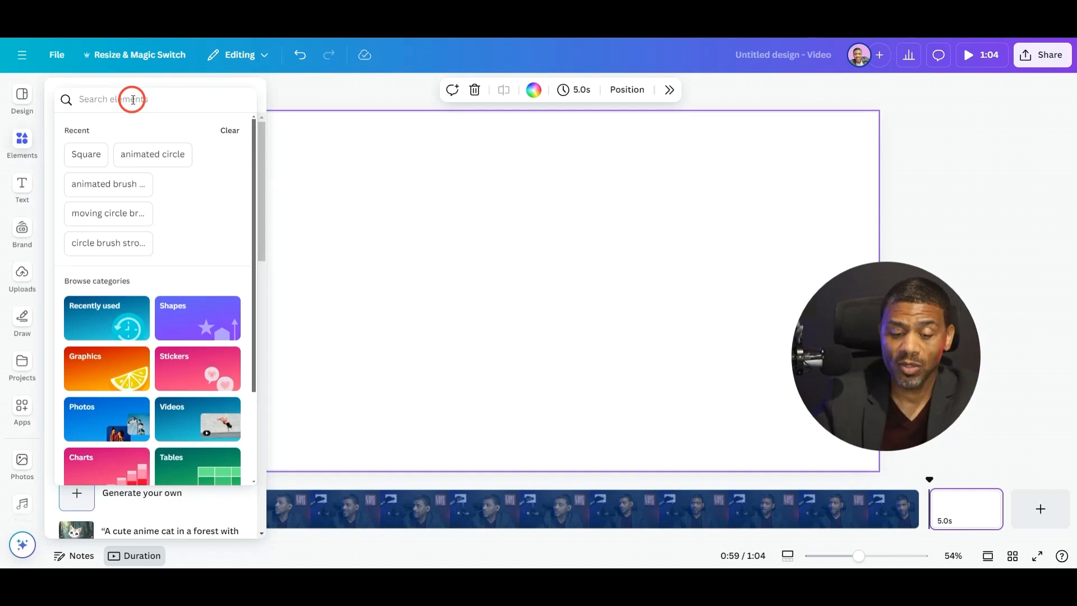
text(animated)
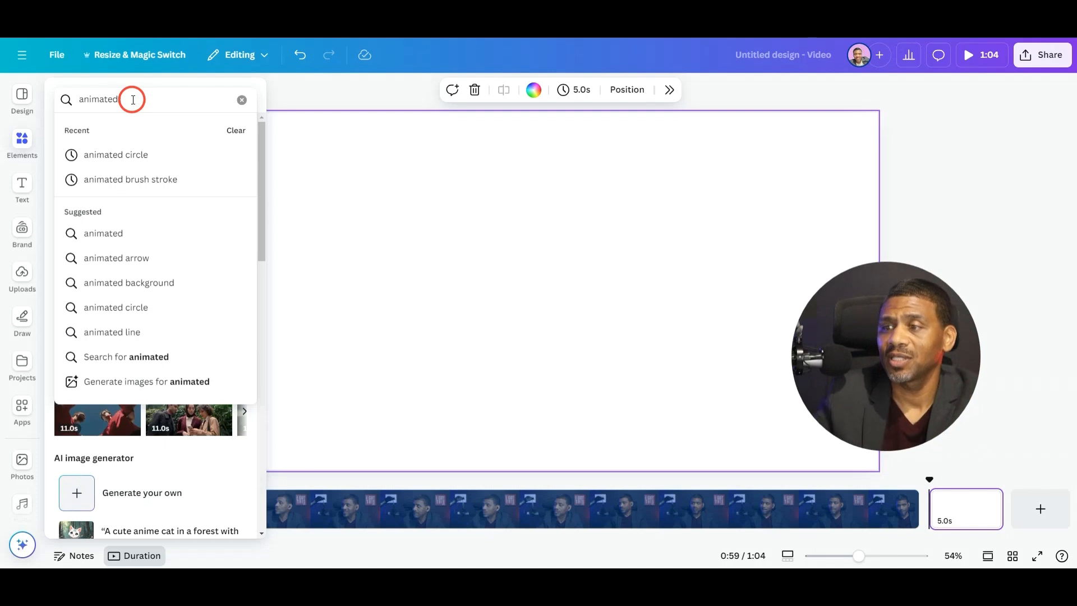
click(122, 154)
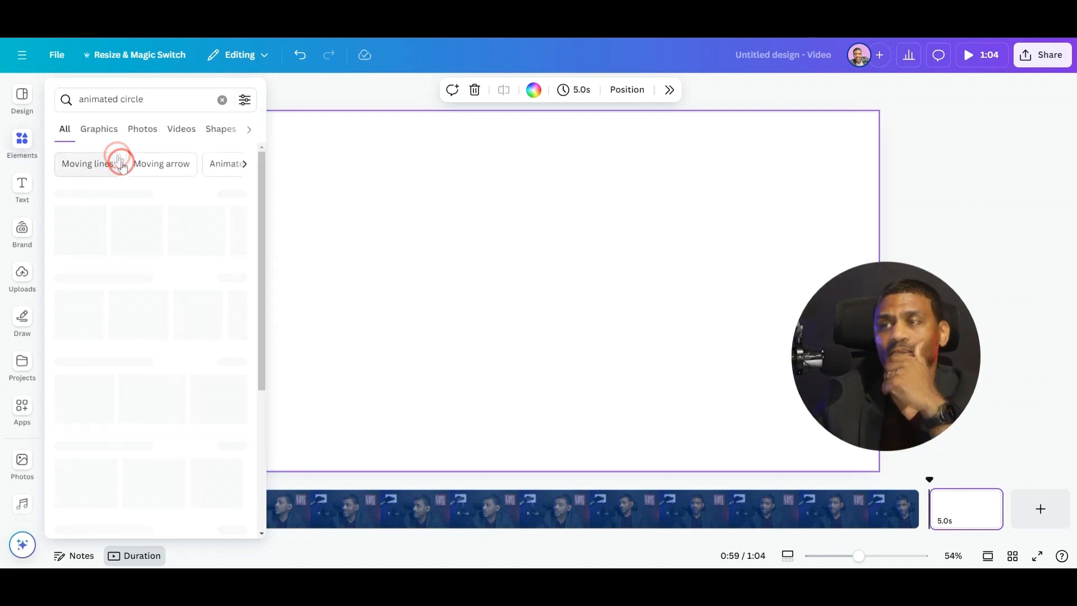
drag(870, 373, 954, 416)
click(22, 140)
click(95, 128)
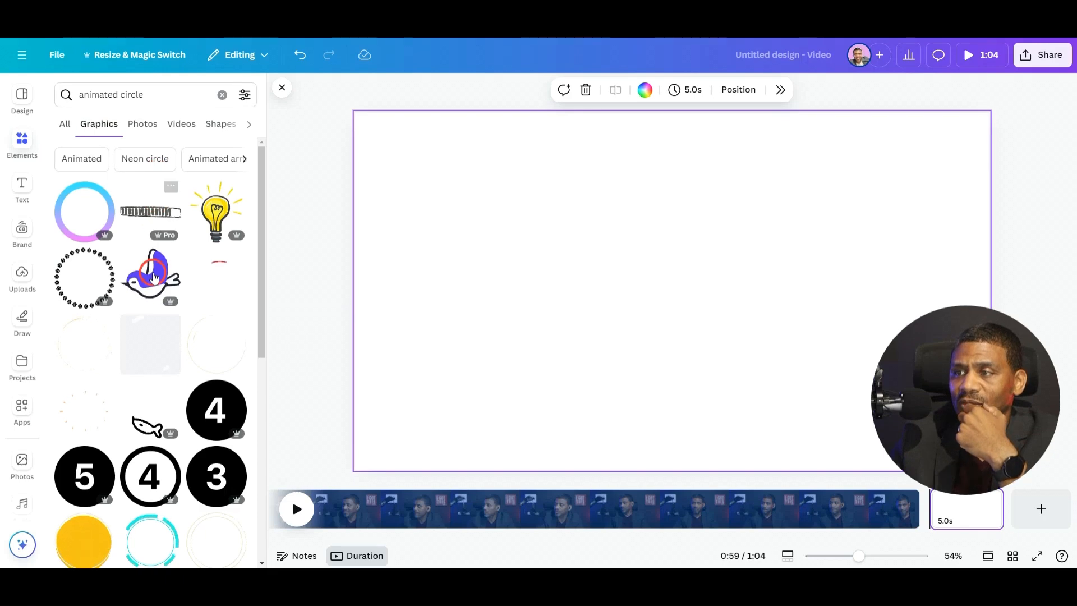
Browse the animated circle graphics for a ring that suits the blue-tinted video page
scroll(168, 258, down, 2)
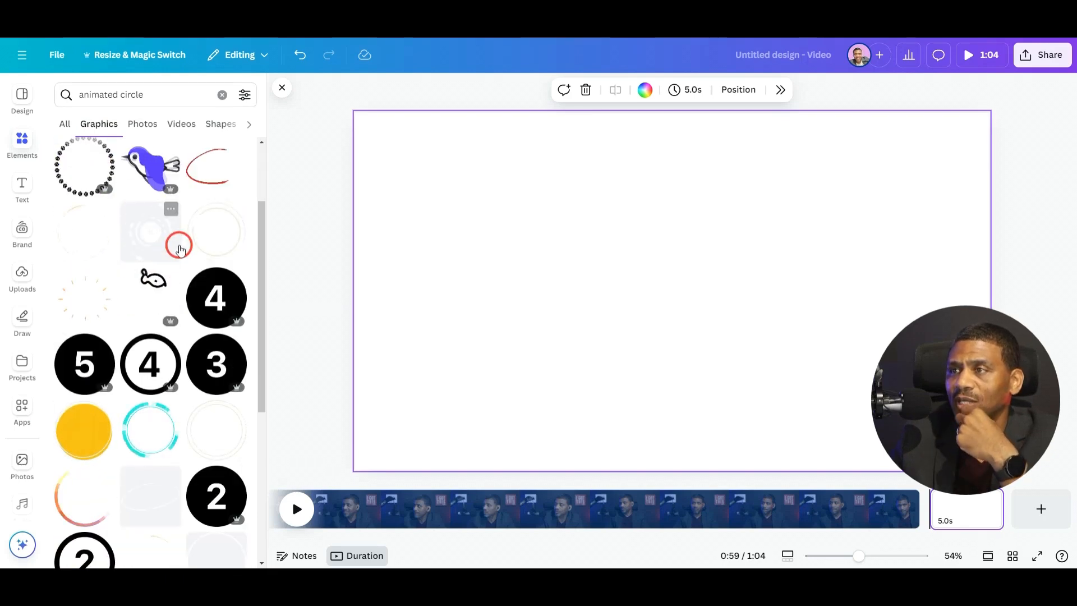
scroll(179, 252, down, 1)
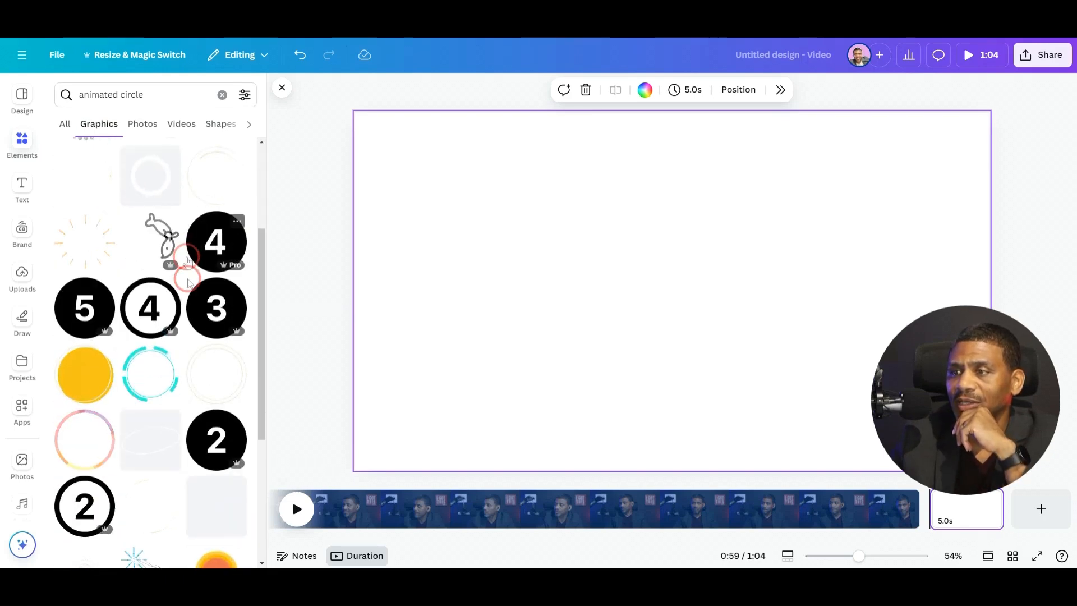
scroll(186, 275, down, 2)
scroll(217, 348, up, 2)
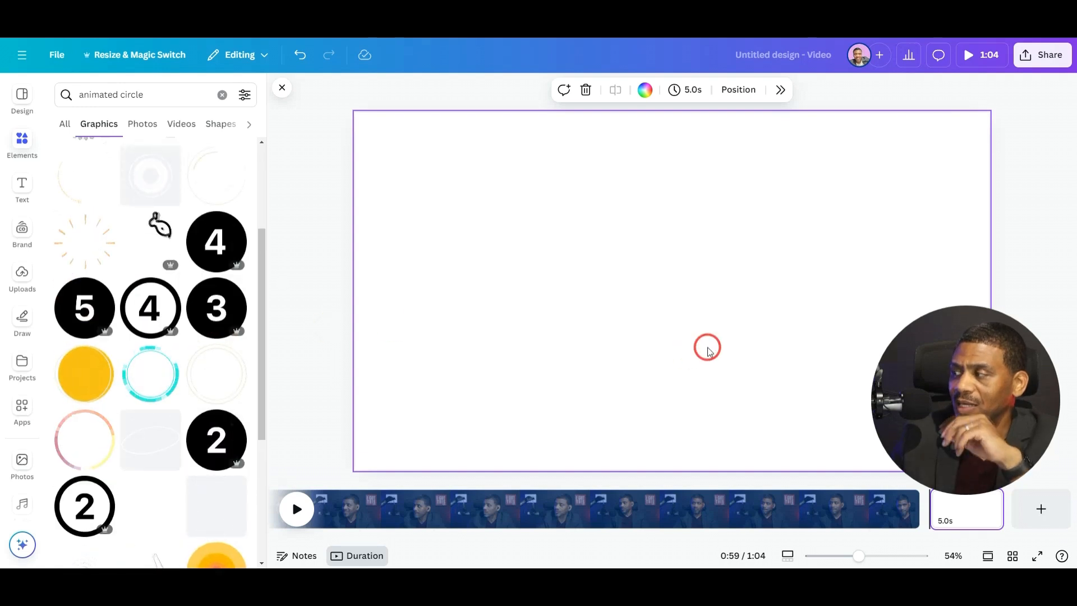
click(622, 509)
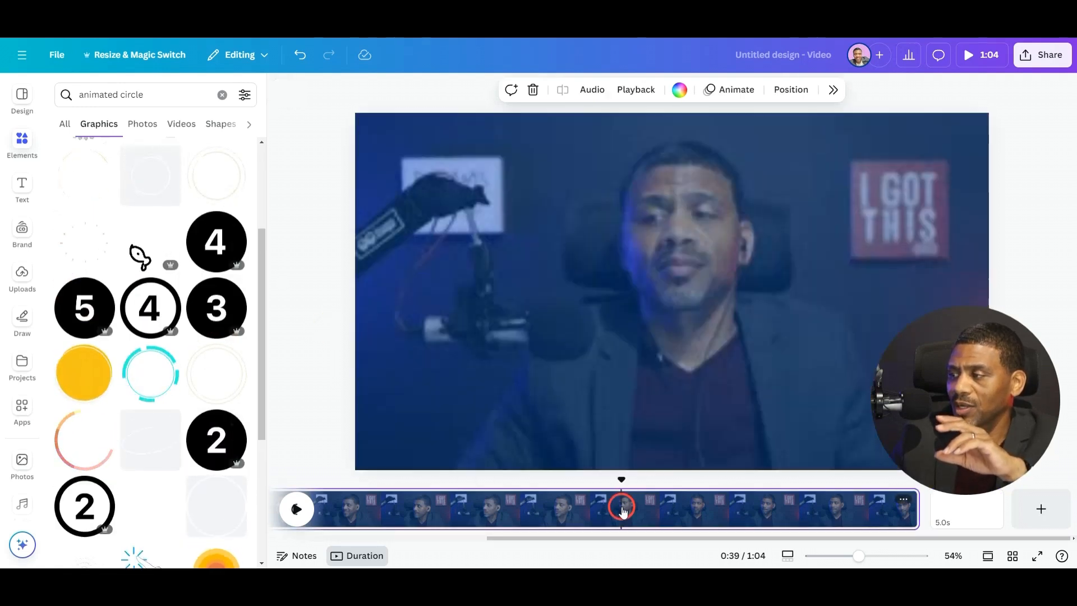
click(673, 369)
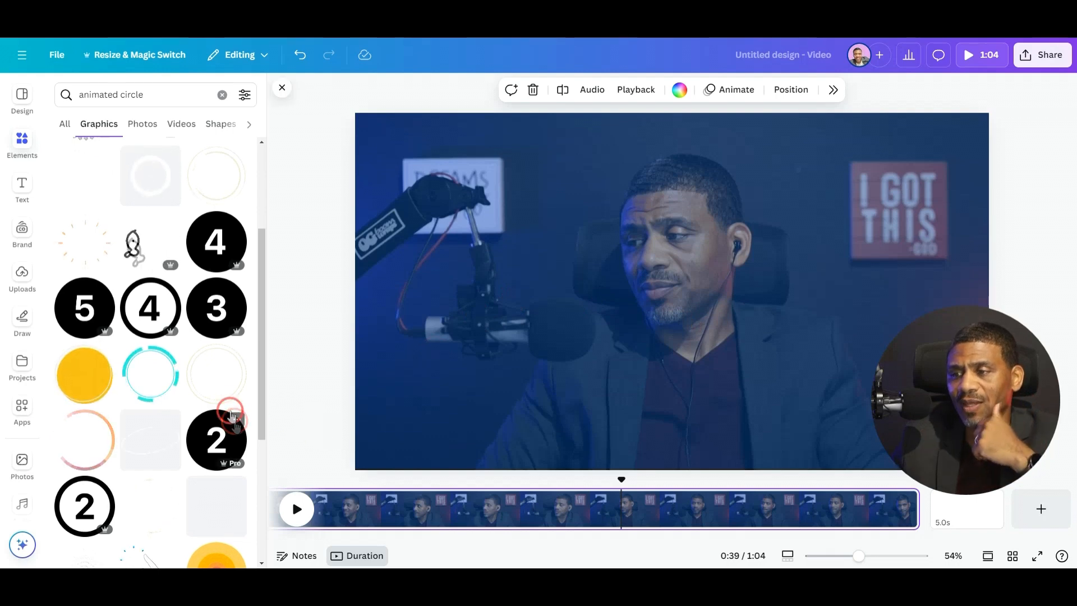
scroll(227, 421, down, 3)
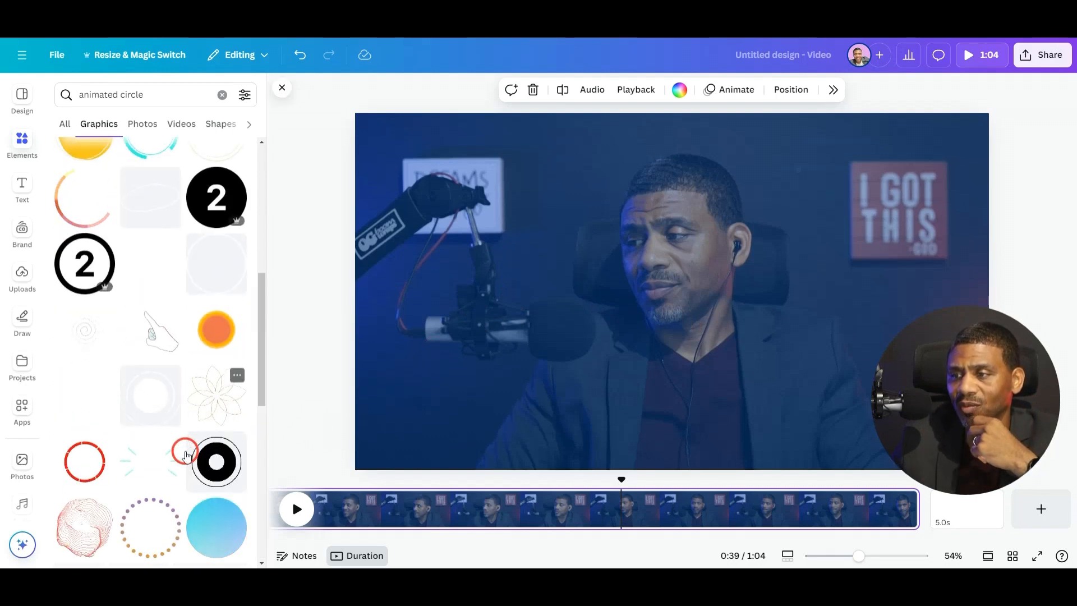
scroll(185, 437, down, 2)
scroll(184, 442, down, 3)
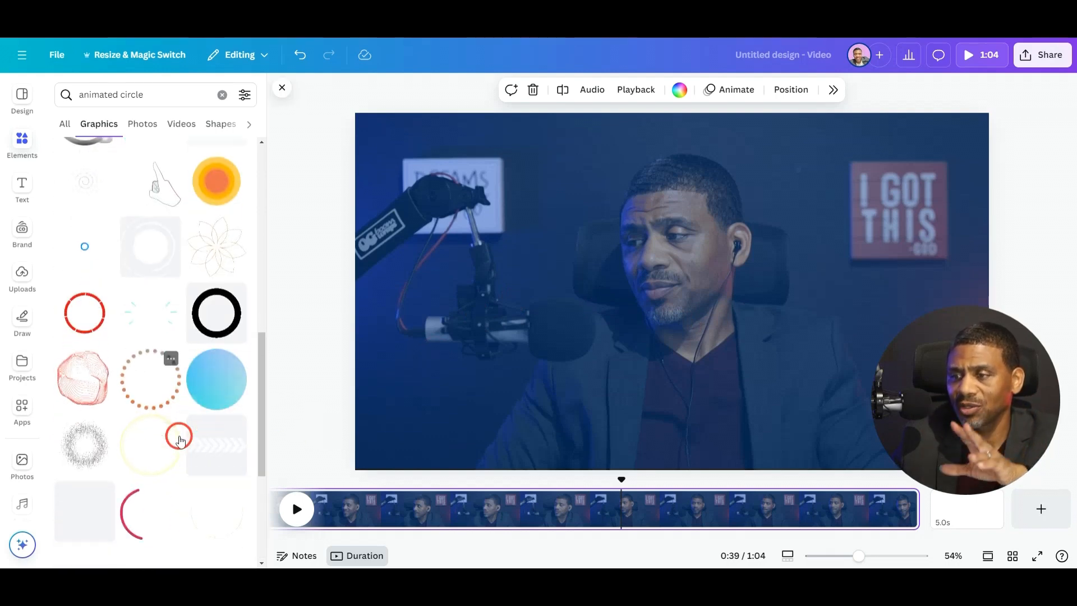
scroll(185, 432, down, 5)
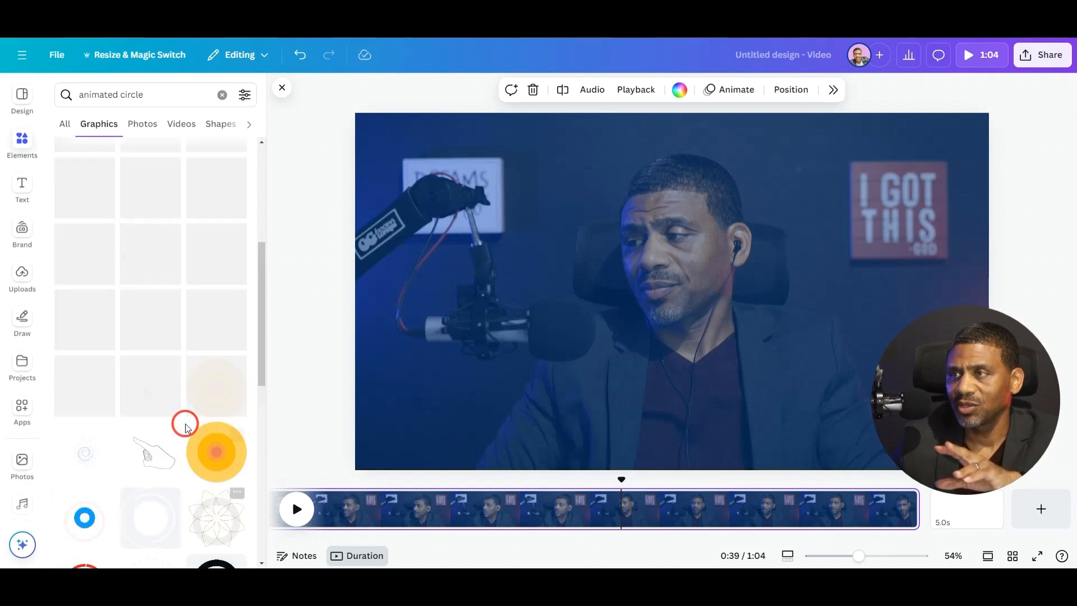
Fill the background of the blank second page with the light green default solid color
click(974, 510)
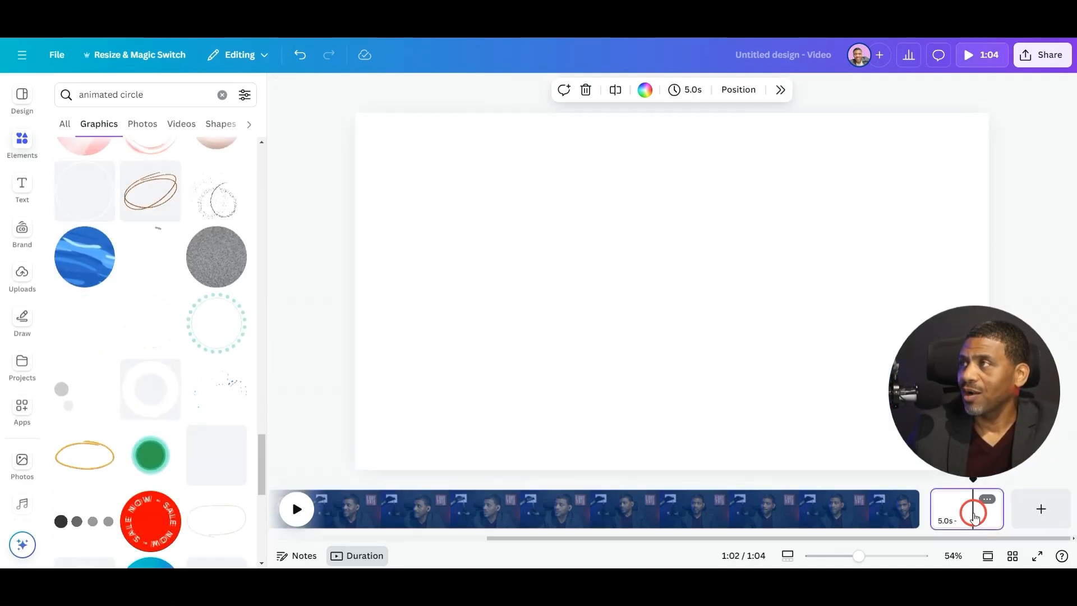
click(682, 387)
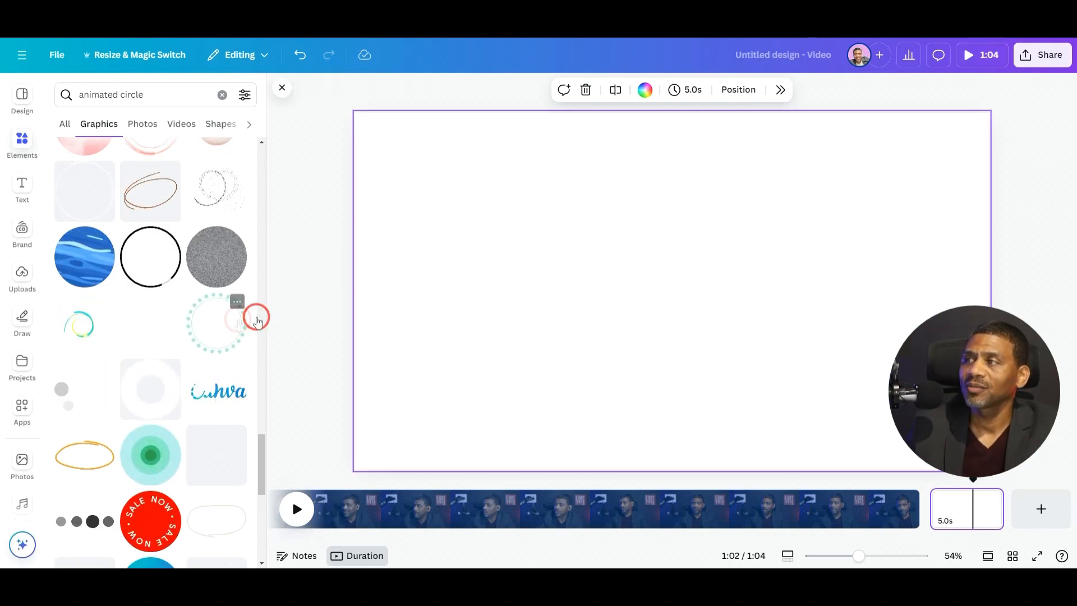
click(648, 249)
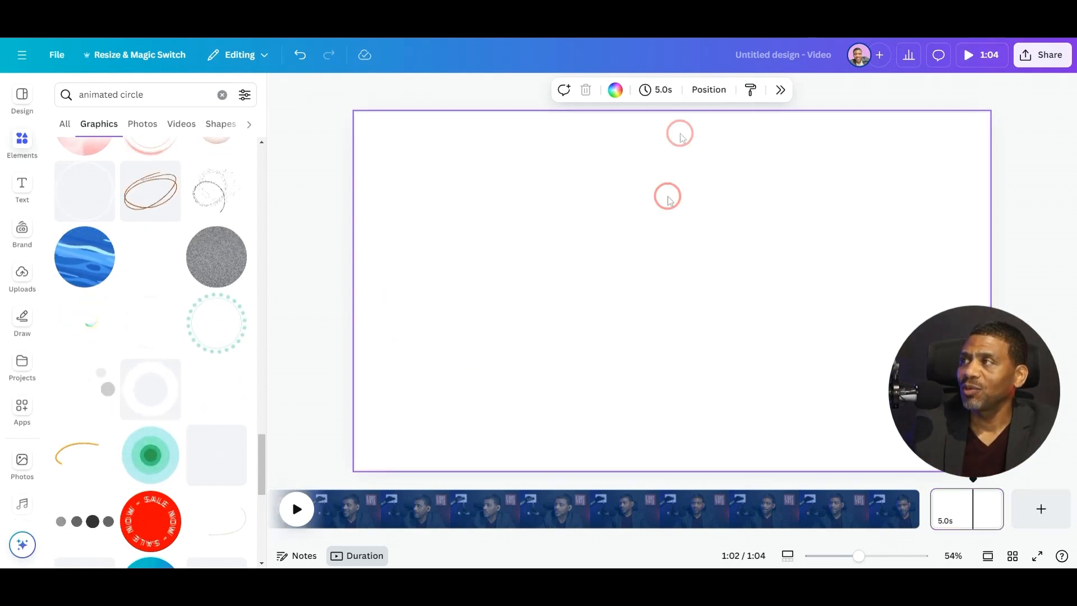
click(615, 91)
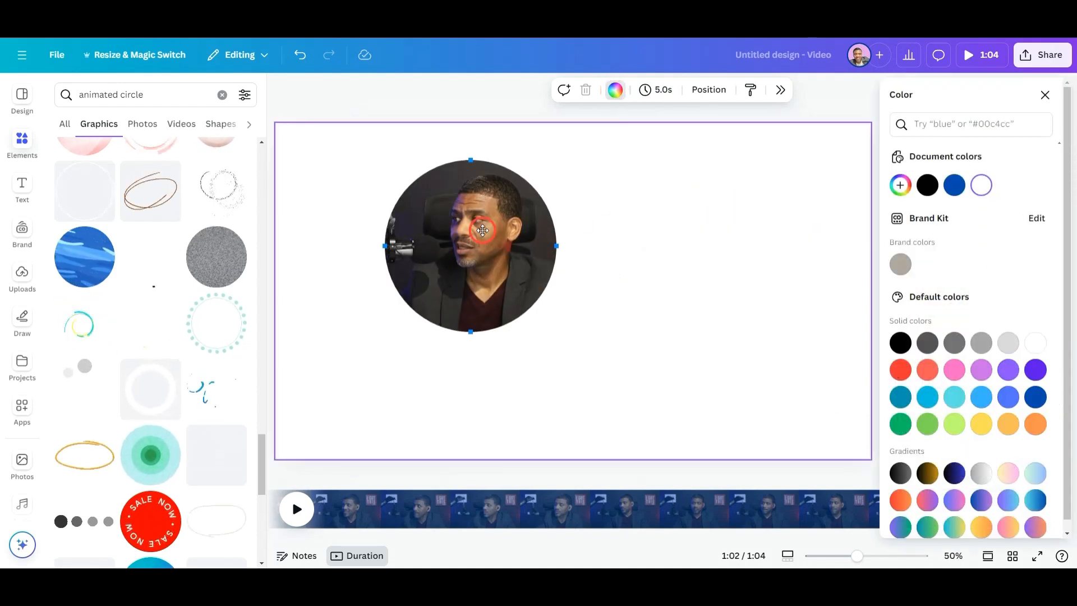
click(926, 427)
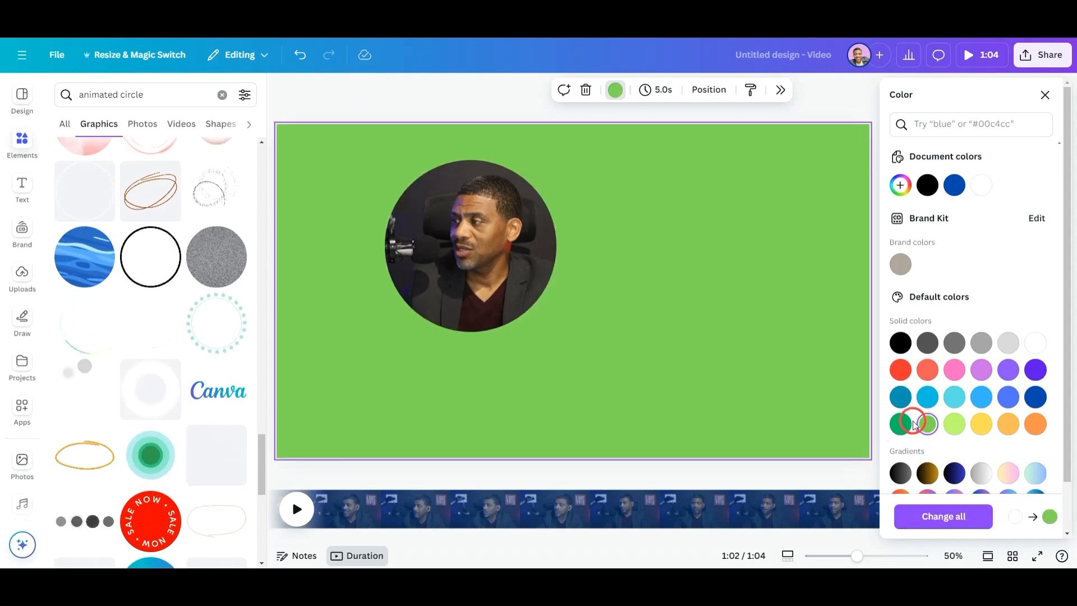
click(976, 404)
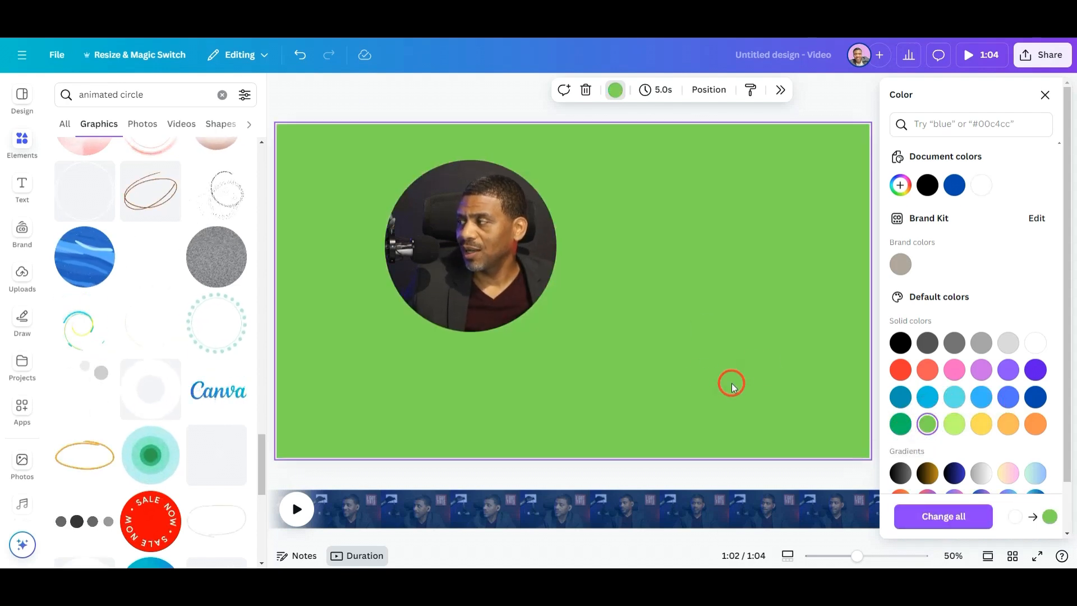
drag(494, 262, 971, 448)
click(1044, 96)
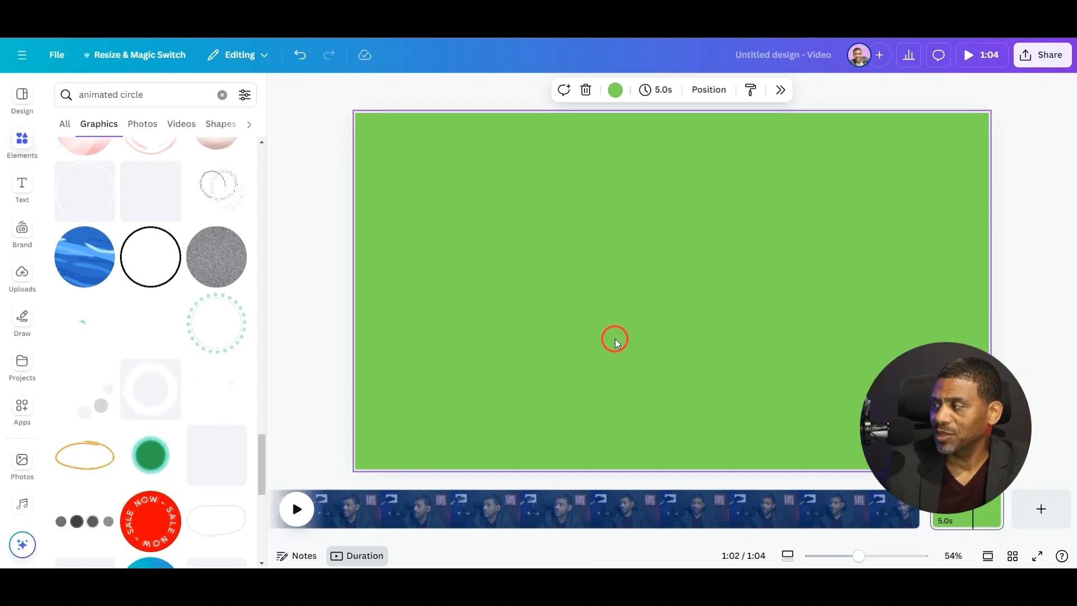
key(Escape)
Add the white animated circle made of interwoven lines to the middle of the green page
drag(953, 430, 145, 435)
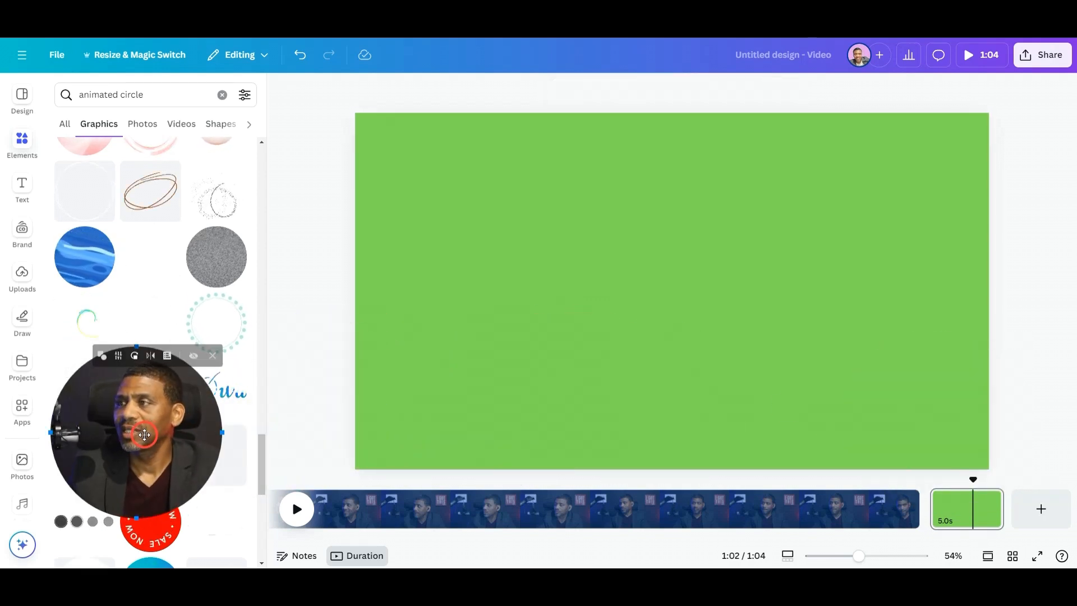
click(108, 203)
mouse_move(641, 331)
mouse_down()
mouse_move(649, 320)
mouse_move(640, 322)
mouse_move(645, 340)
mouse_up()
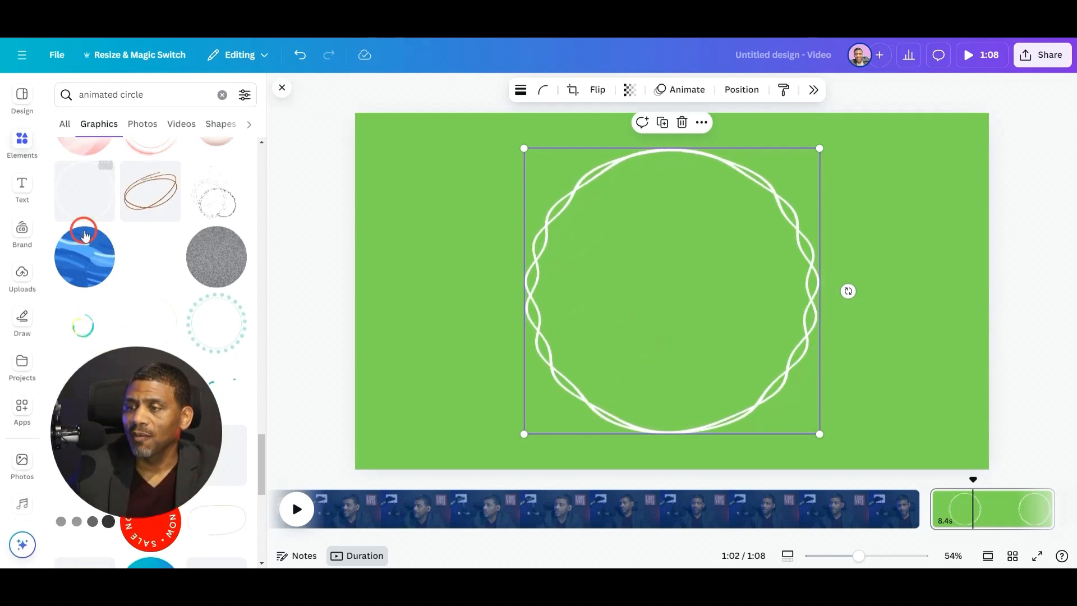
Add two headings inside the circle, placing one in its lower half and one in its upper half
click(23, 184)
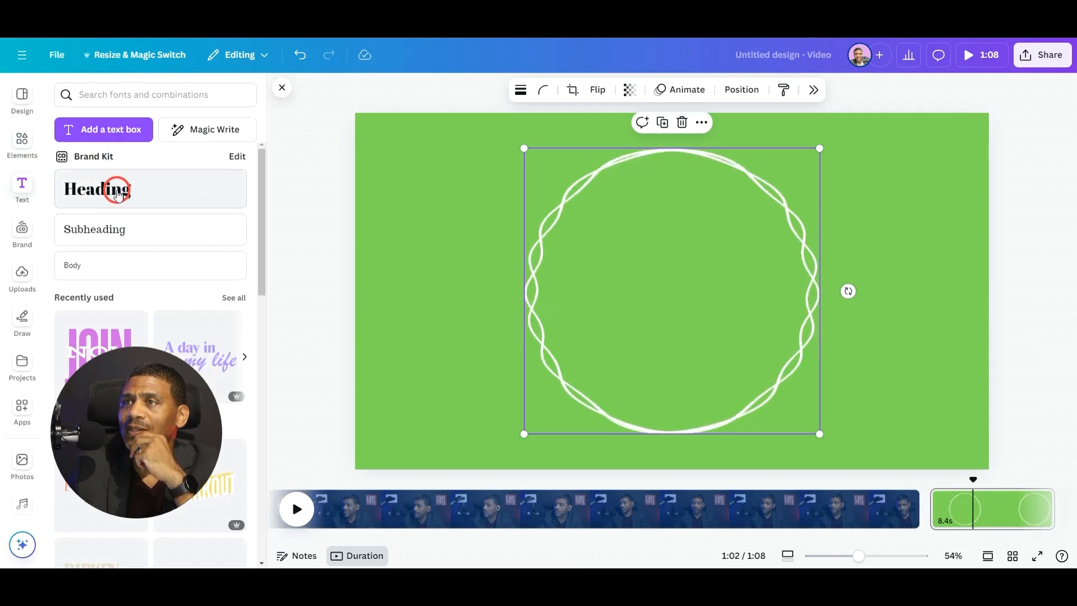
click(118, 193)
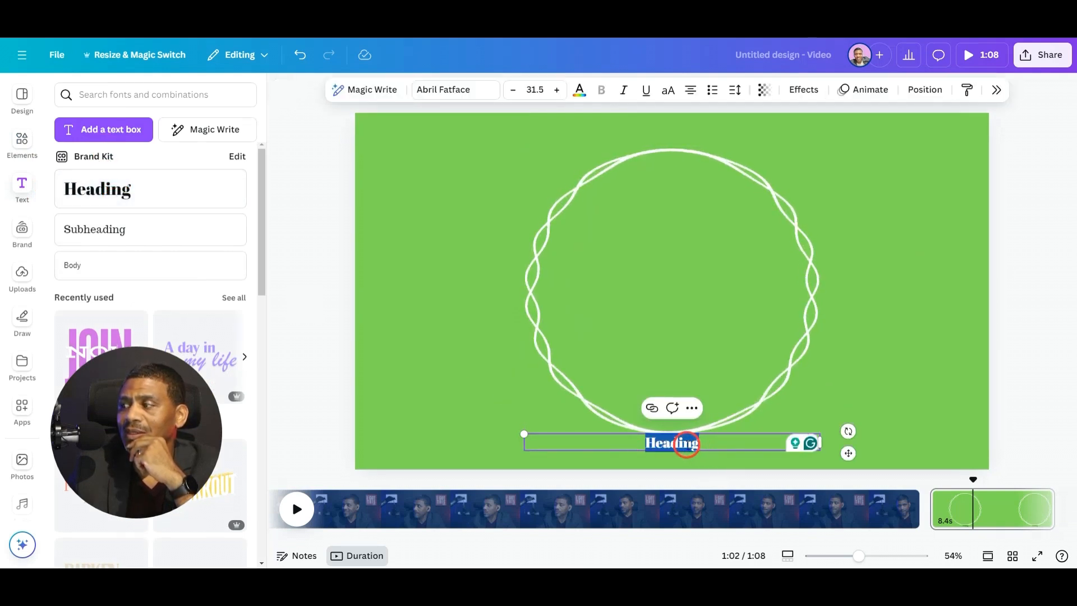
click(925, 355)
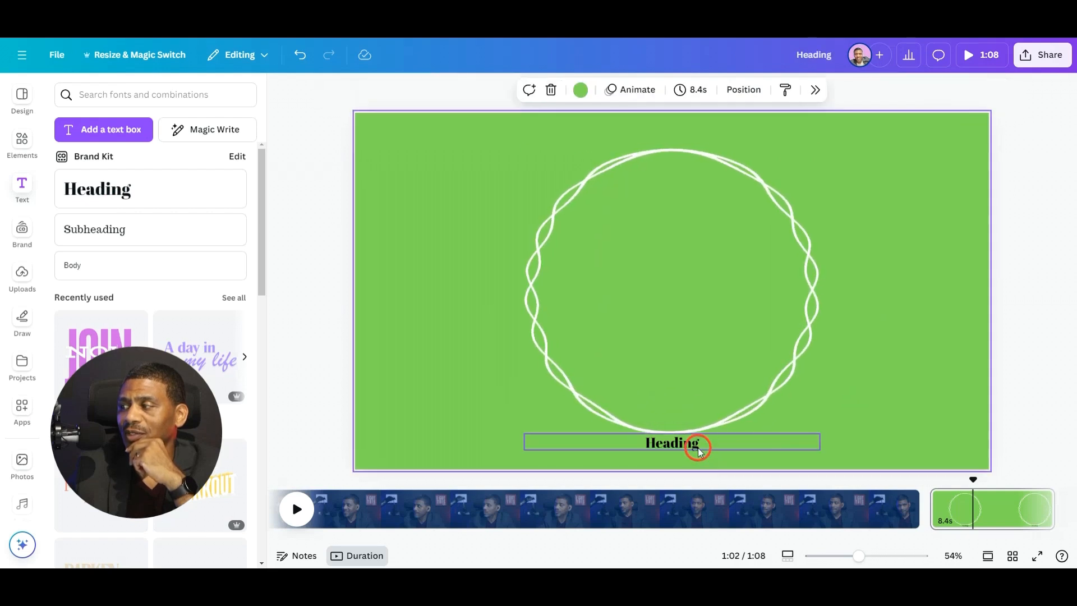
drag(698, 449, 686, 375)
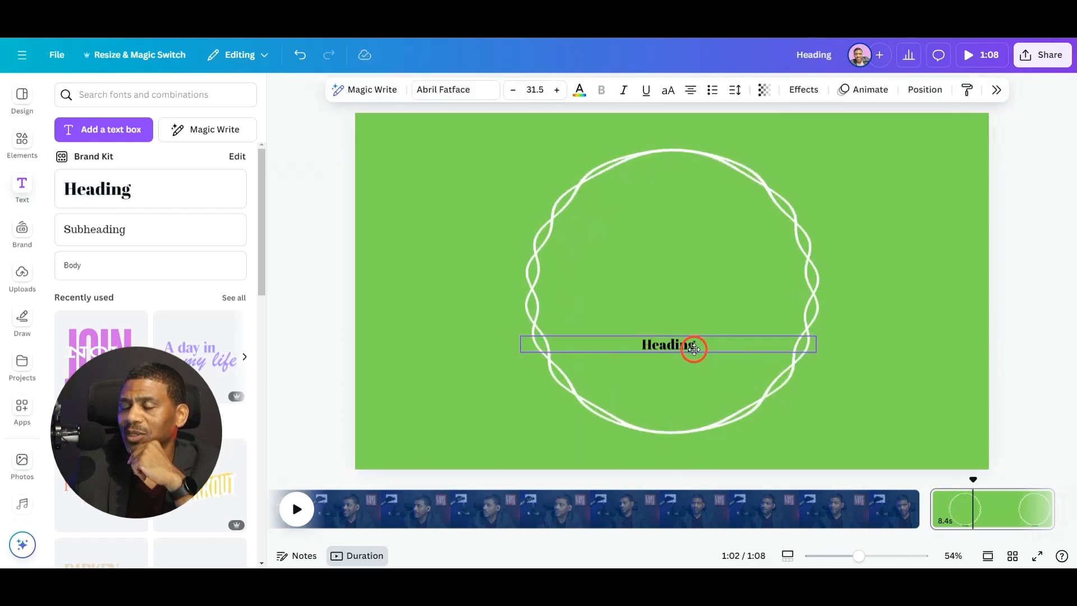
click(134, 190)
drag(680, 396, 683, 385)
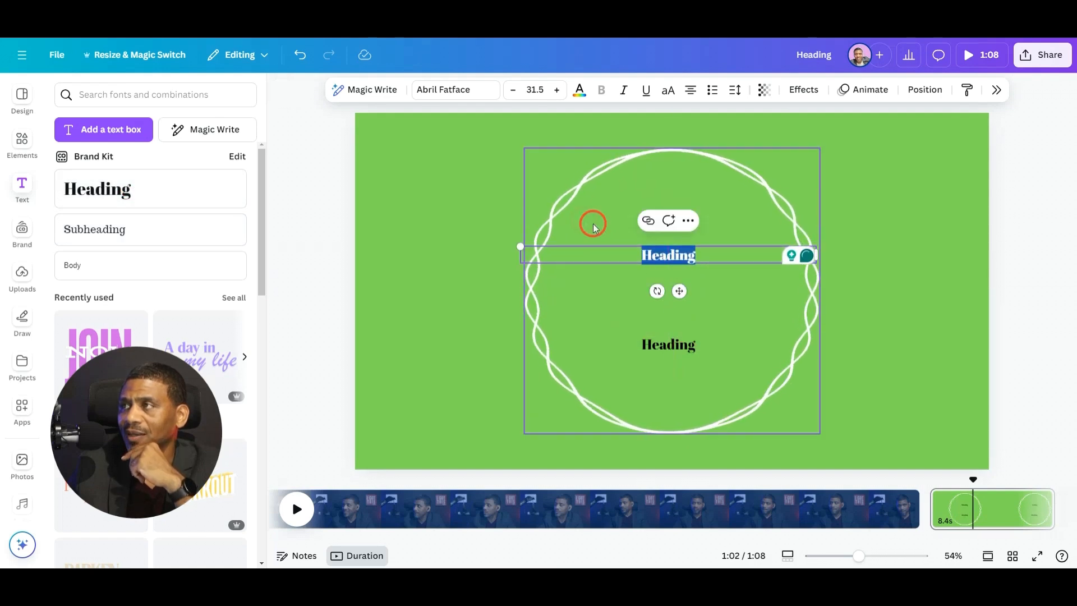
Set the font of the upper heading to Arimo
double_click(678, 256)
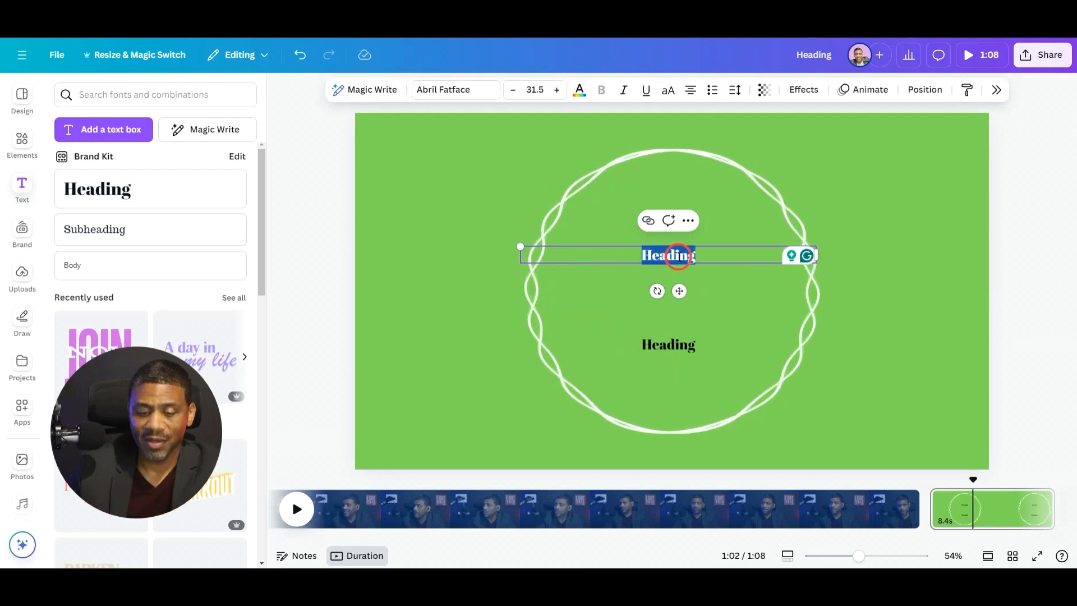
click(471, 91)
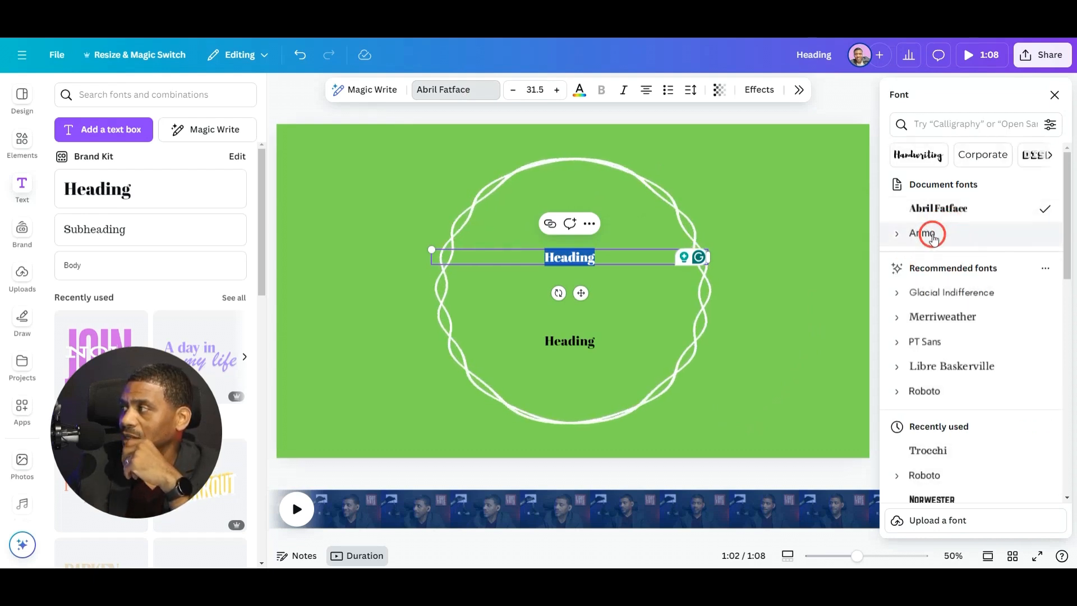
click(933, 238)
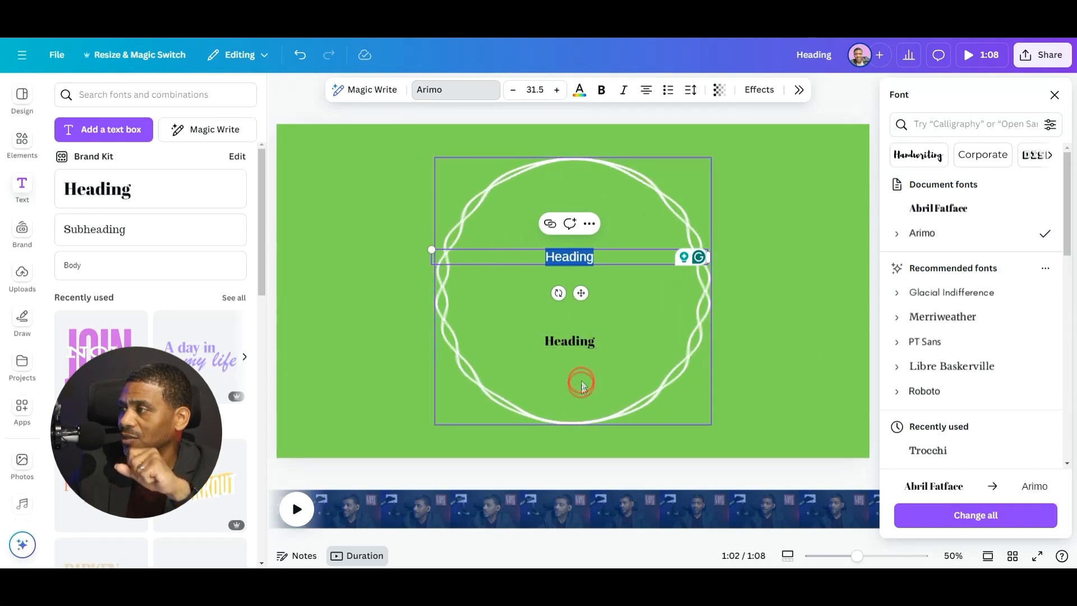
Set the lower heading's font to Norwester and replace its text with "1:00"
click(574, 347)
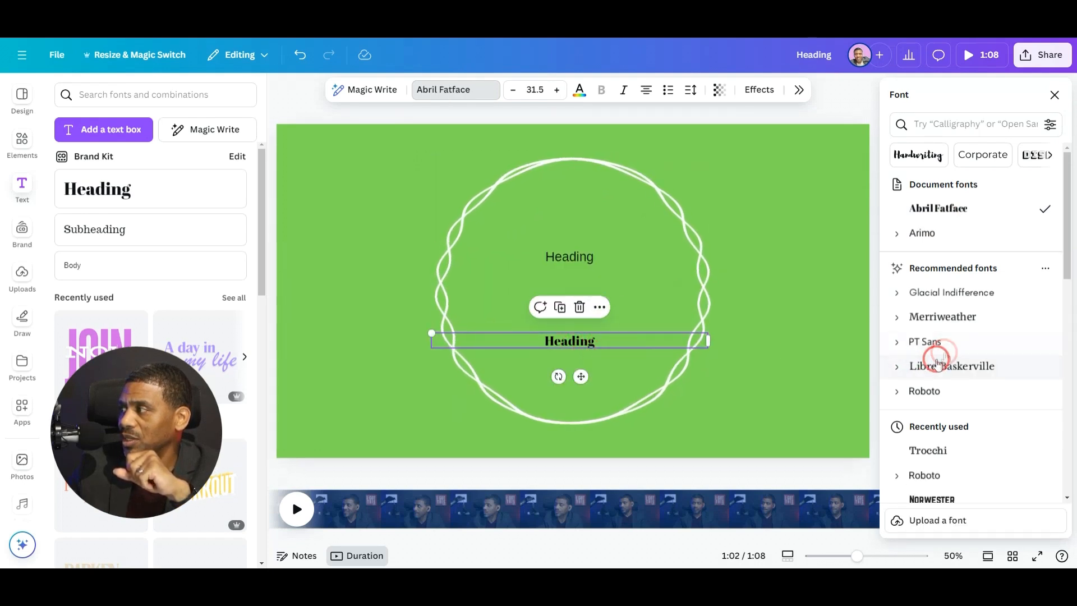
click(953, 499)
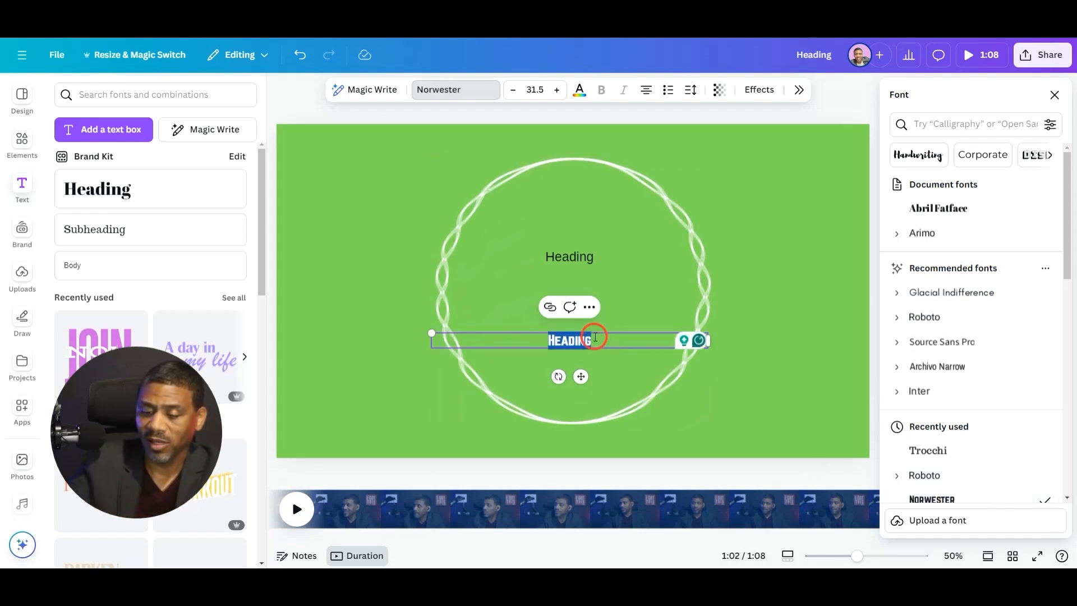
text(1:00)
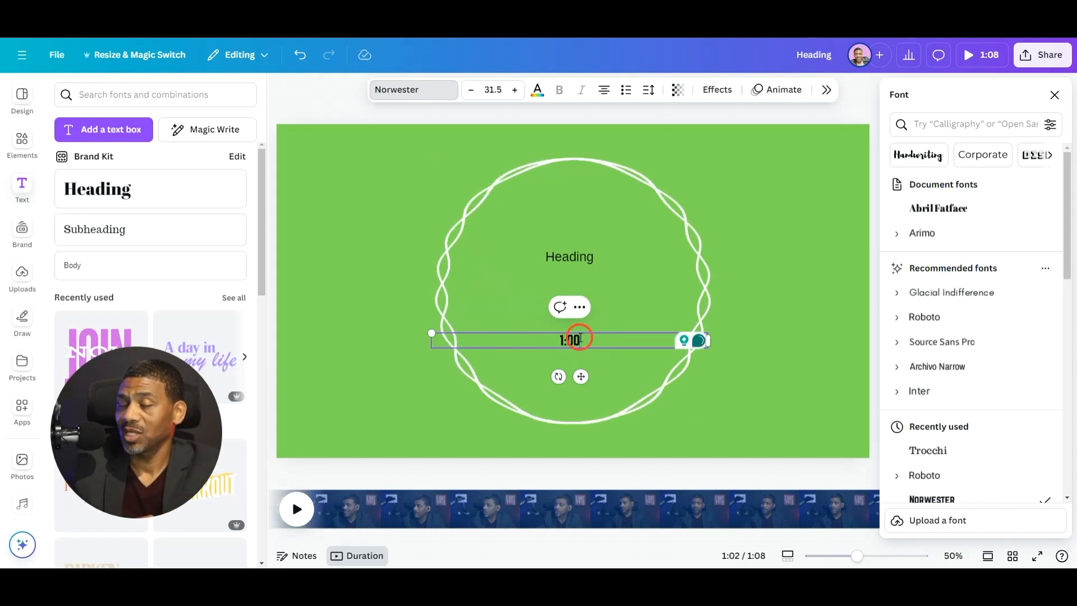
Replace the upper heading's text on the green page with "LIVESTREAM STARING IN"
click(542, 514)
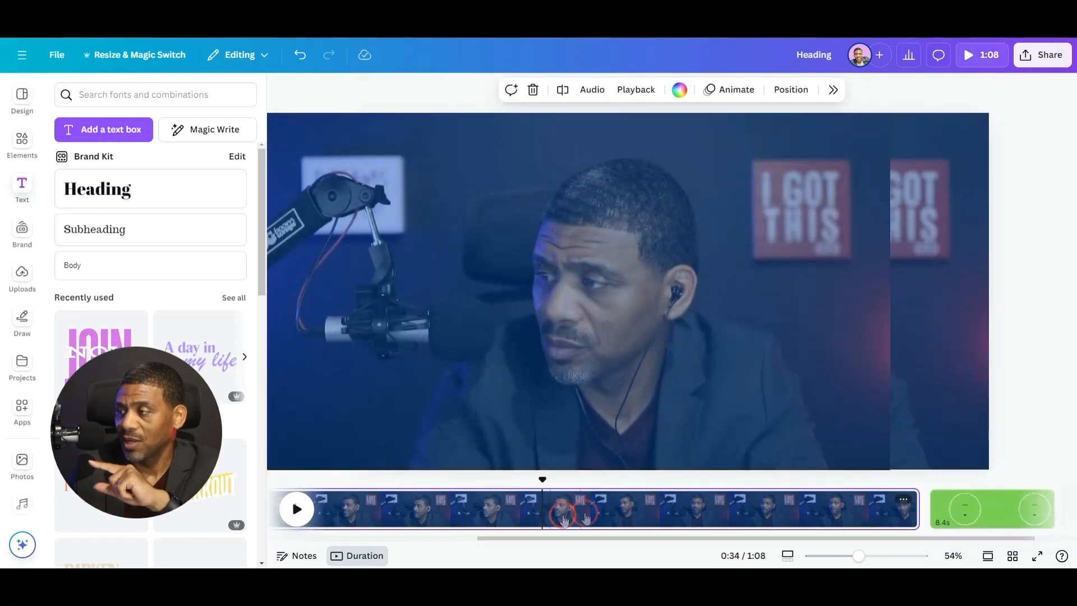
click(973, 521)
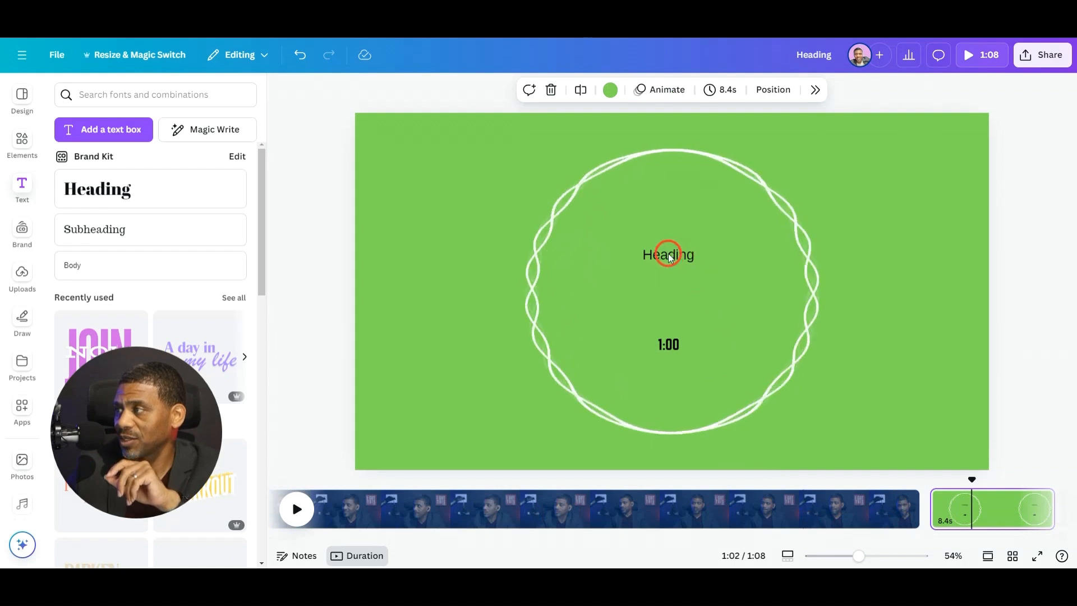
click(669, 257)
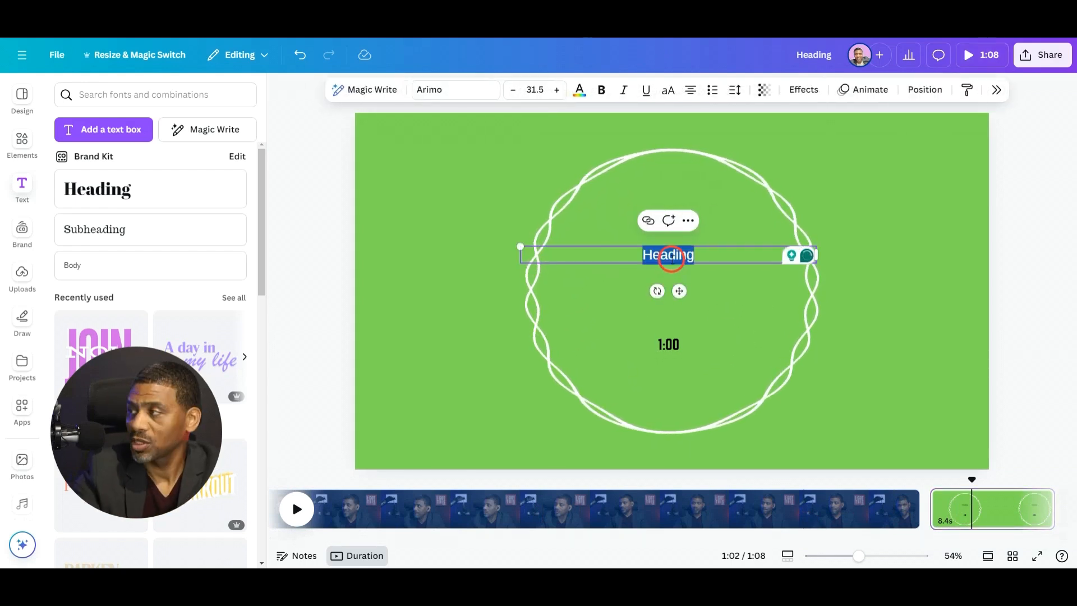
text(Live)
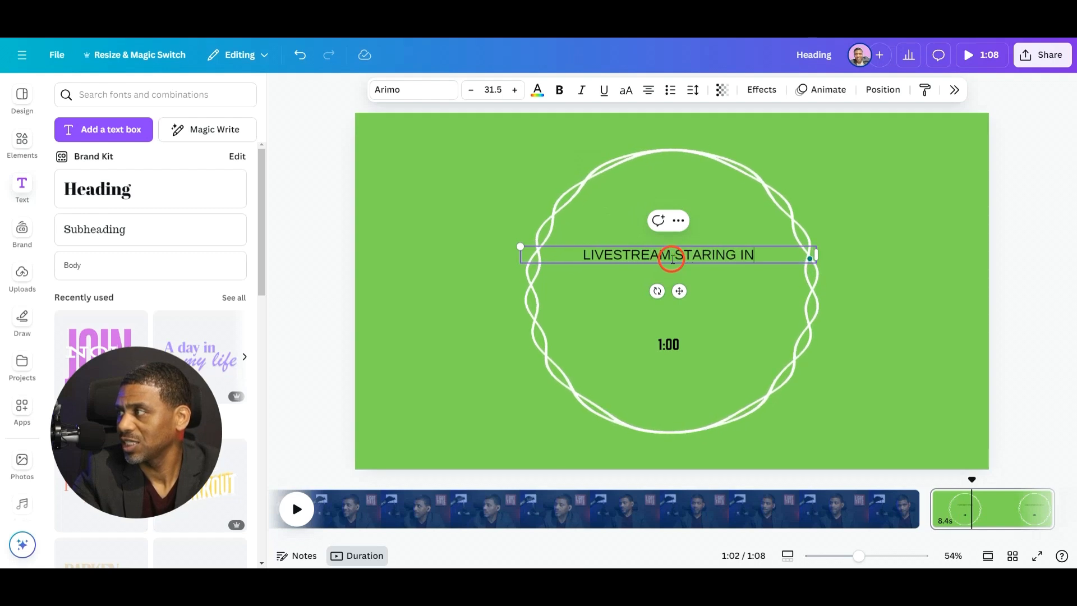
Color the "LIVESTREAM STARING IN" text white using the document colors
click(900, 270)
click(678, 264)
click(578, 91)
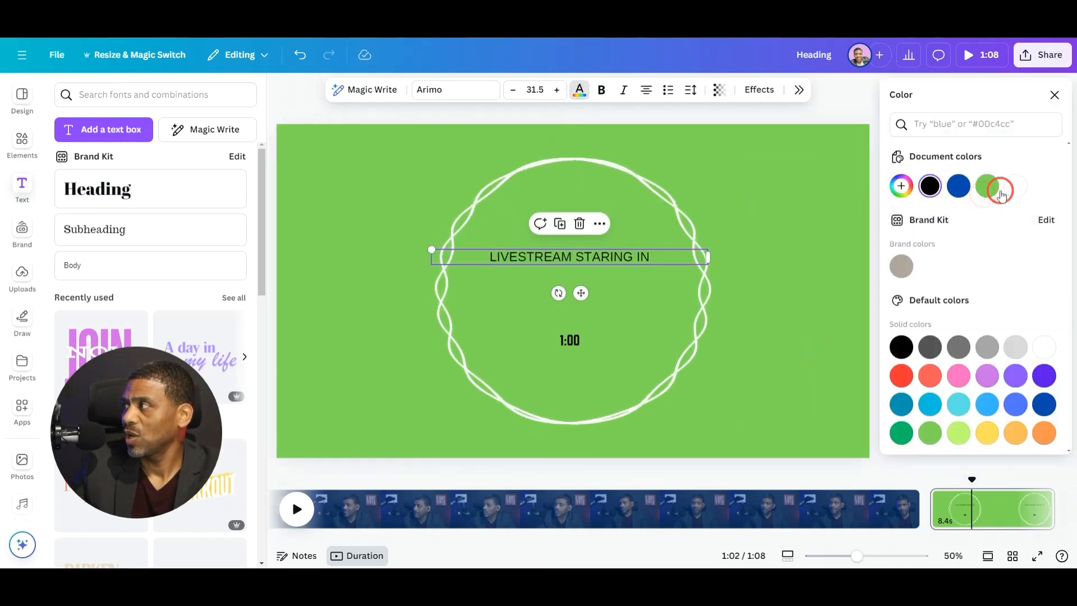
click(1015, 186)
click(572, 339)
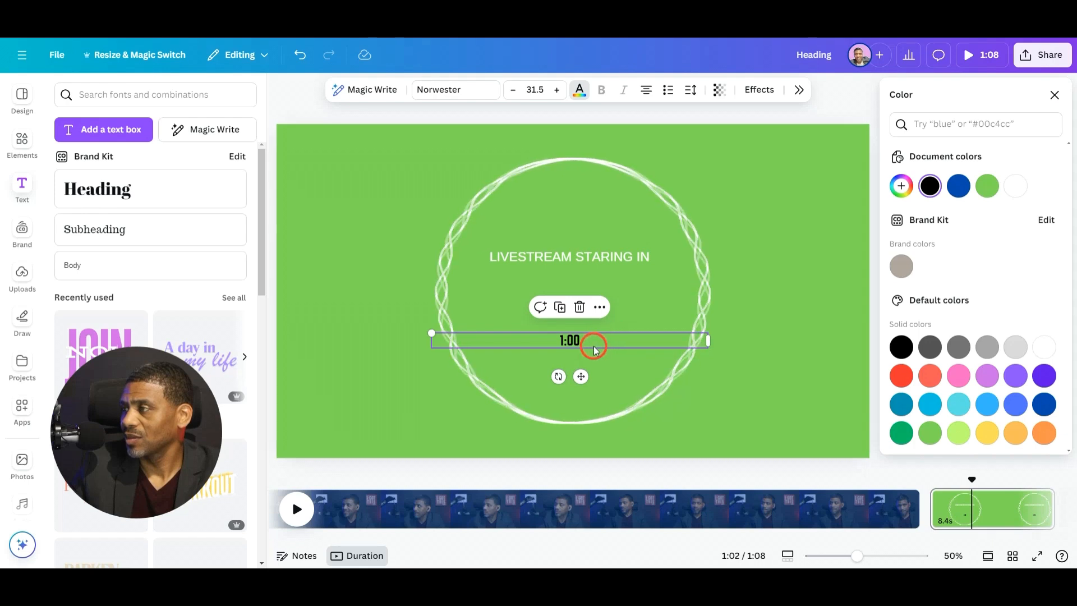
click(605, 264)
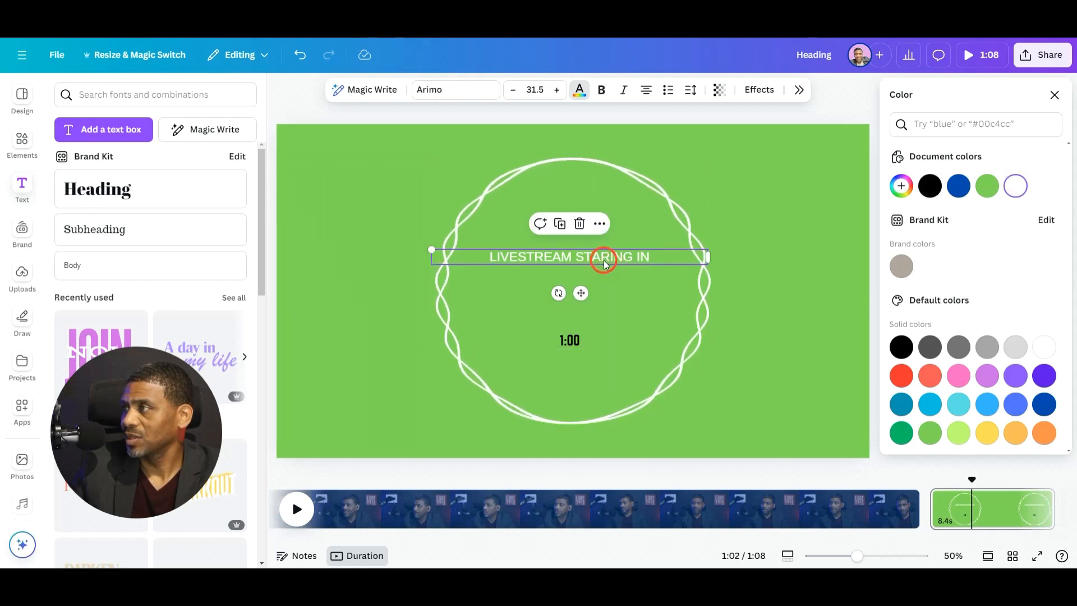
Enlarge the "1:00" text to font size 125 and move it up inside the circle, just below the title
click(567, 339)
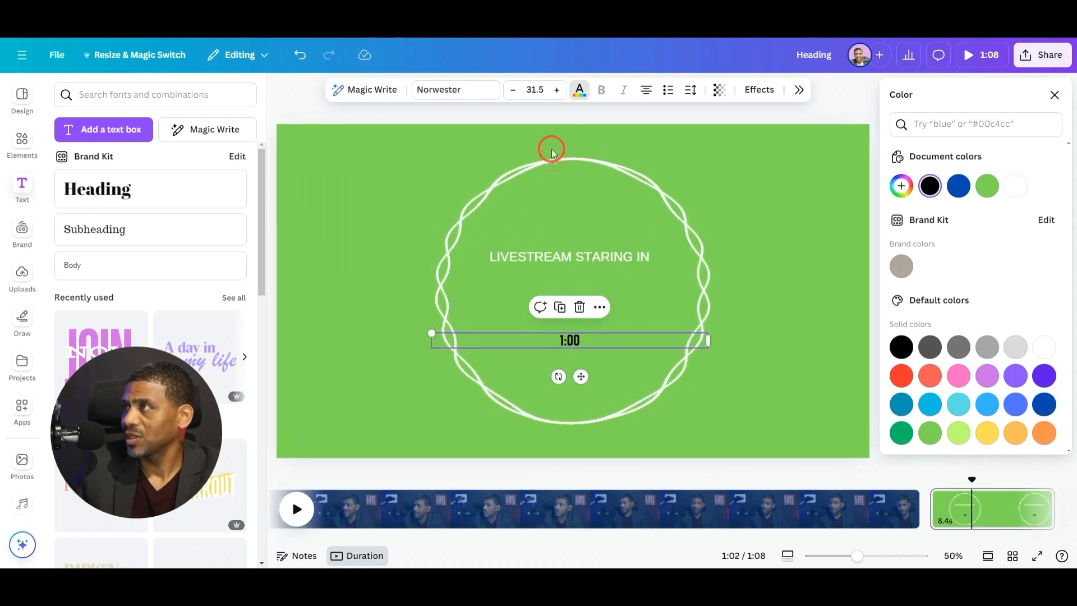
click(558, 93)
click(558, 93)
click(557, 93)
click(558, 92)
click(557, 93)
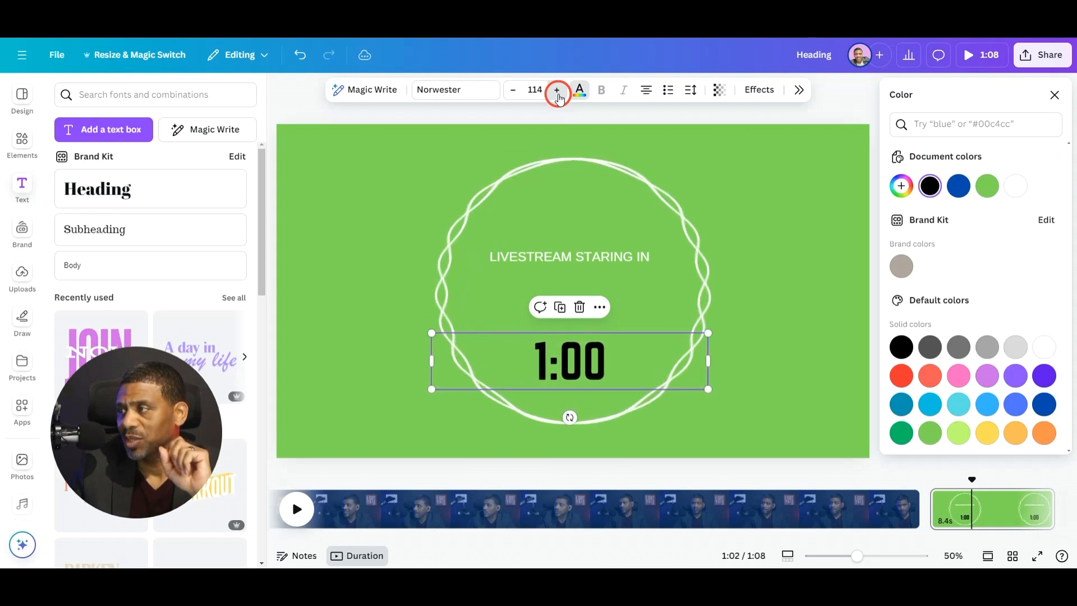
click(828, 301)
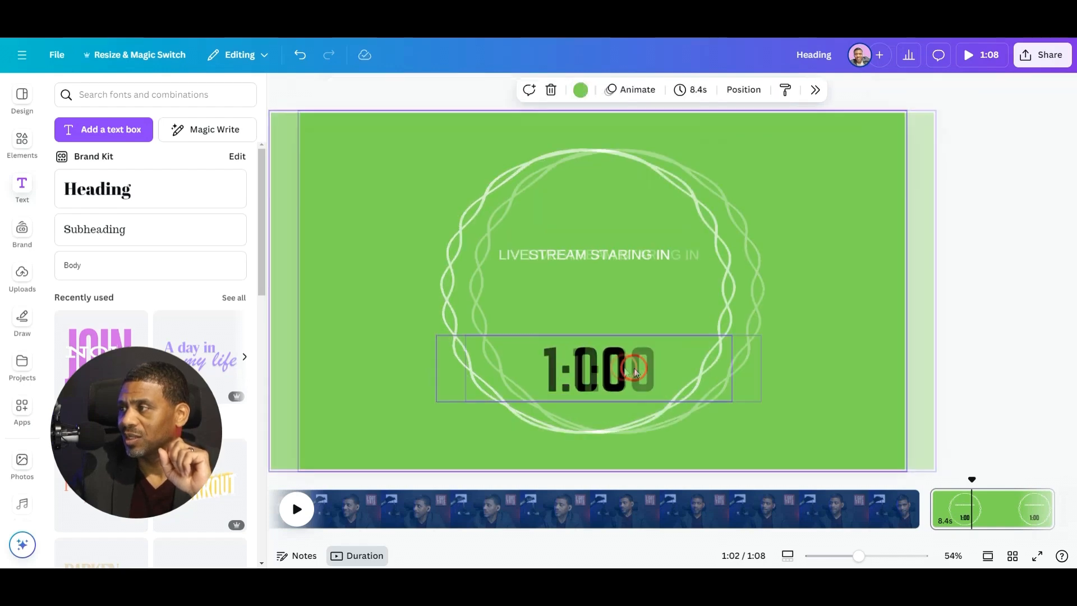
click(668, 385)
drag(667, 385, 674, 337)
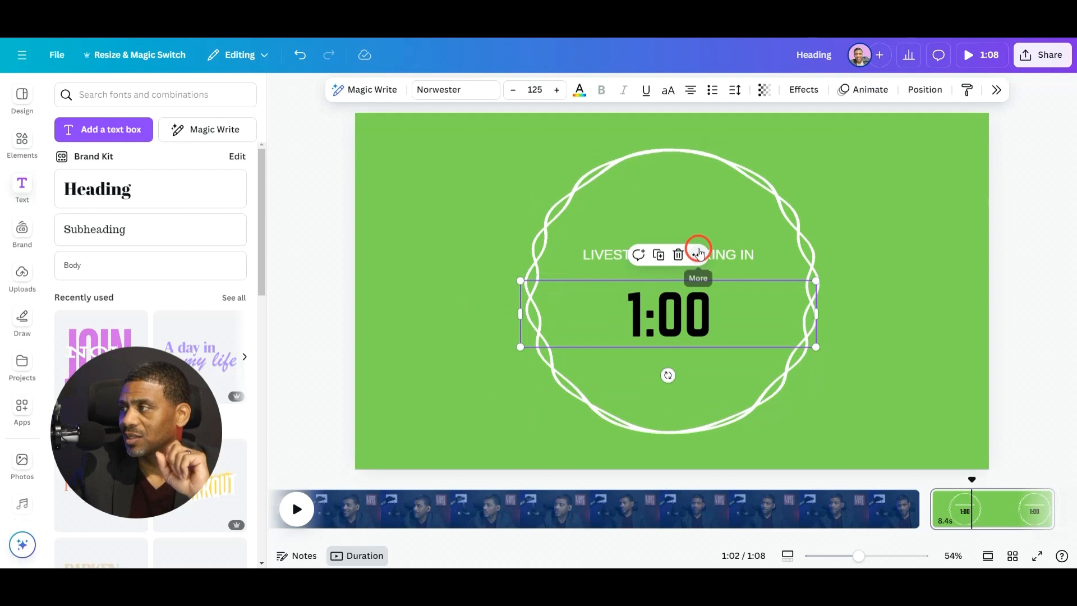
Center the "LIVESTREAM STARING IN" title horizontally on the page and enlarge it to font size 39.5
click(725, 260)
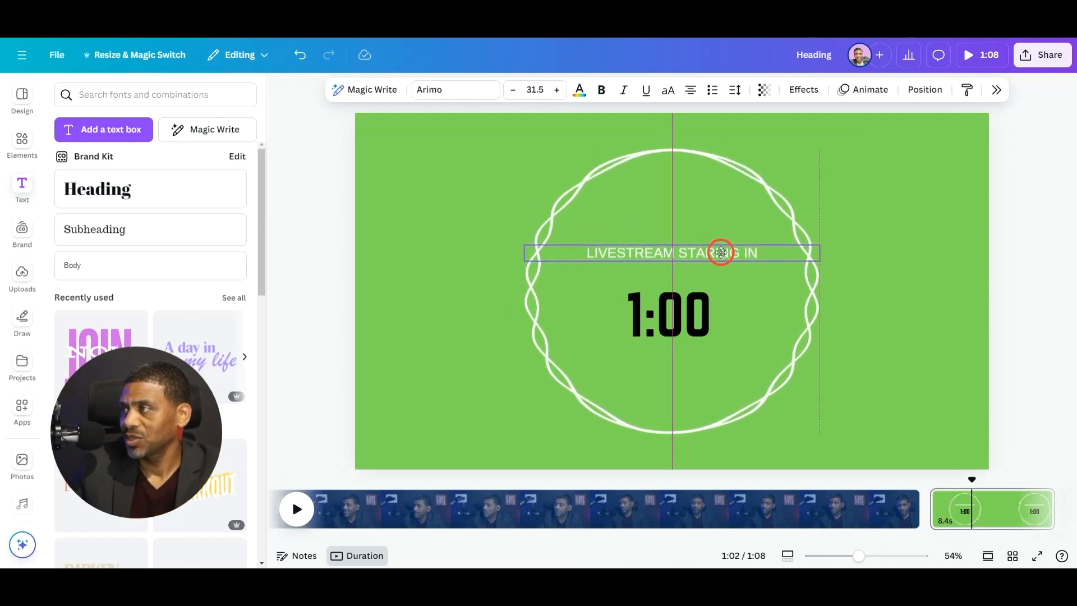
drag(721, 252, 720, 252)
click(557, 90)
click(557, 90)
click(557, 90)
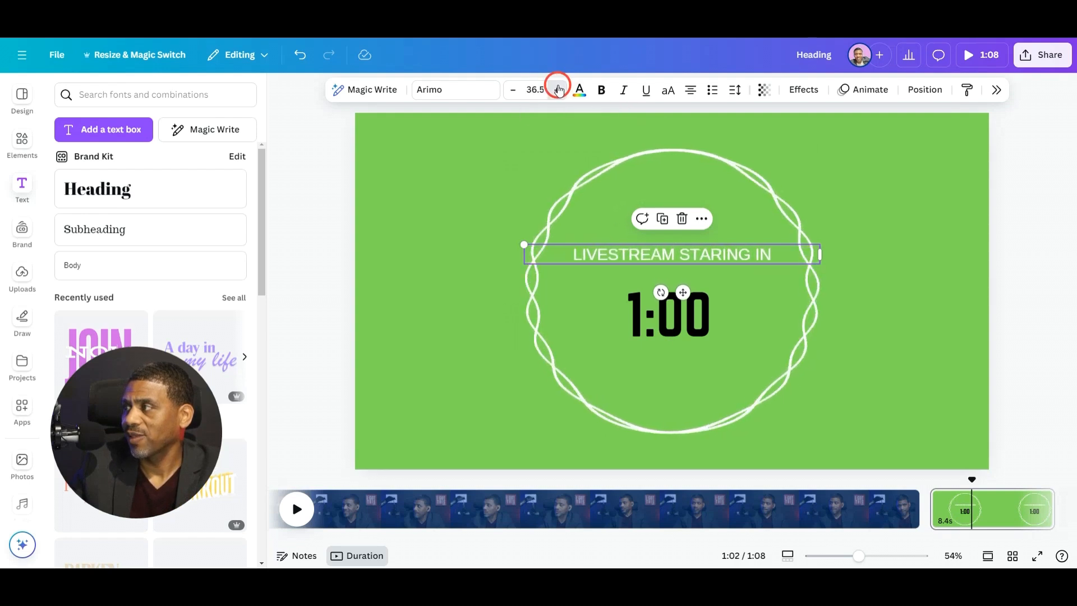
click(559, 90)
click(558, 89)
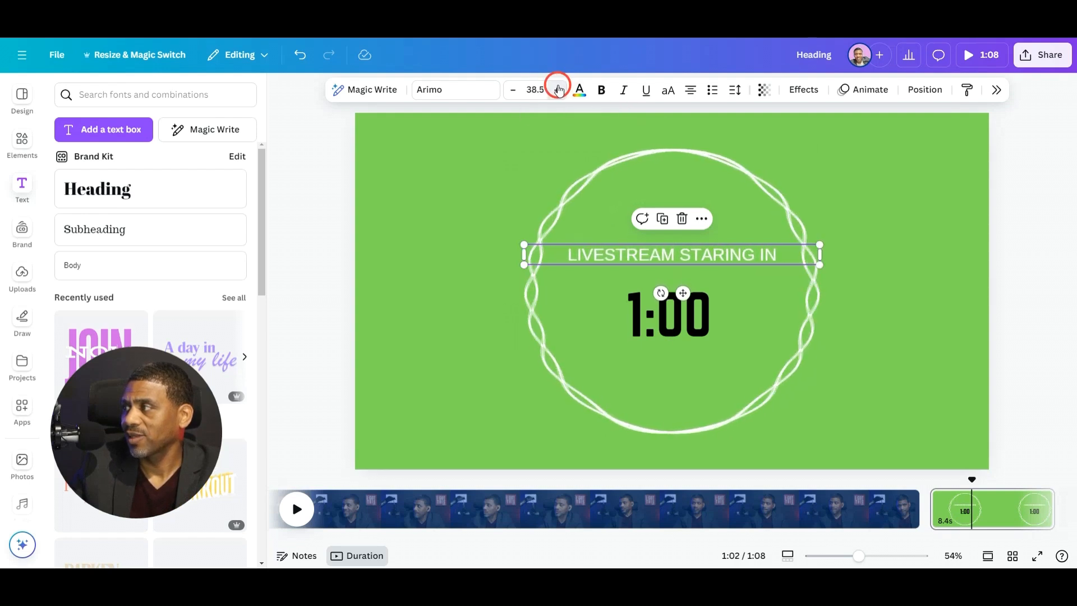
click(878, 287)
click(769, 265)
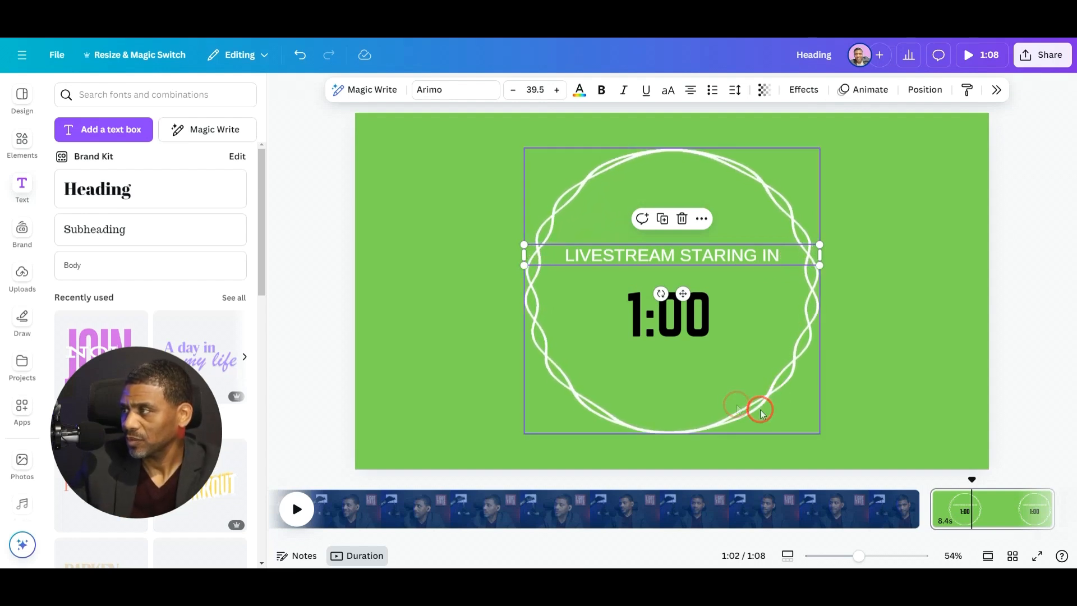
Color the "1:00" timer text white using the default solid colors
click(690, 320)
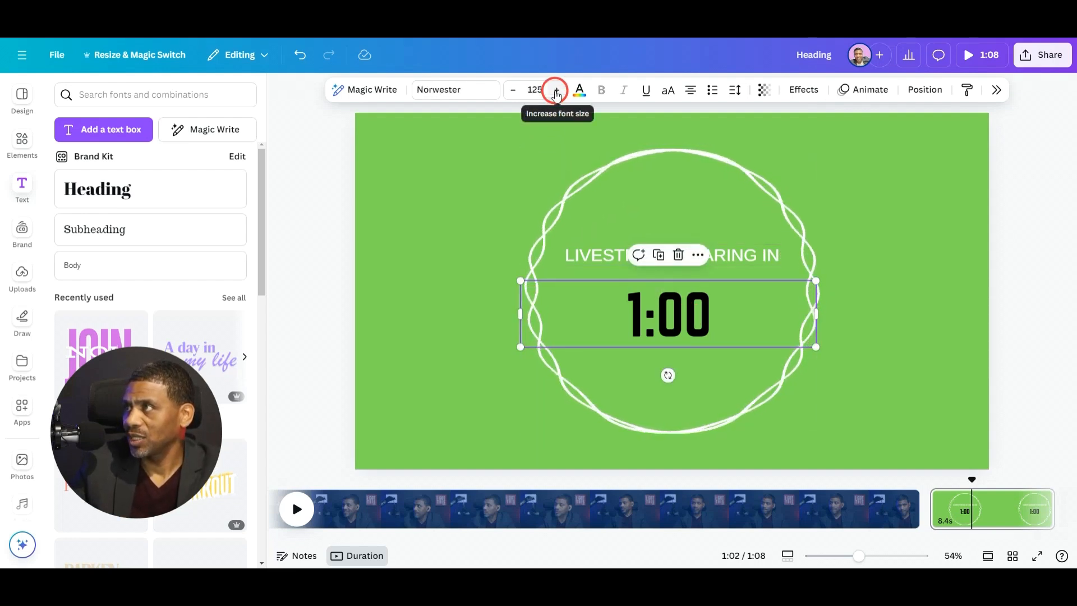
click(580, 91)
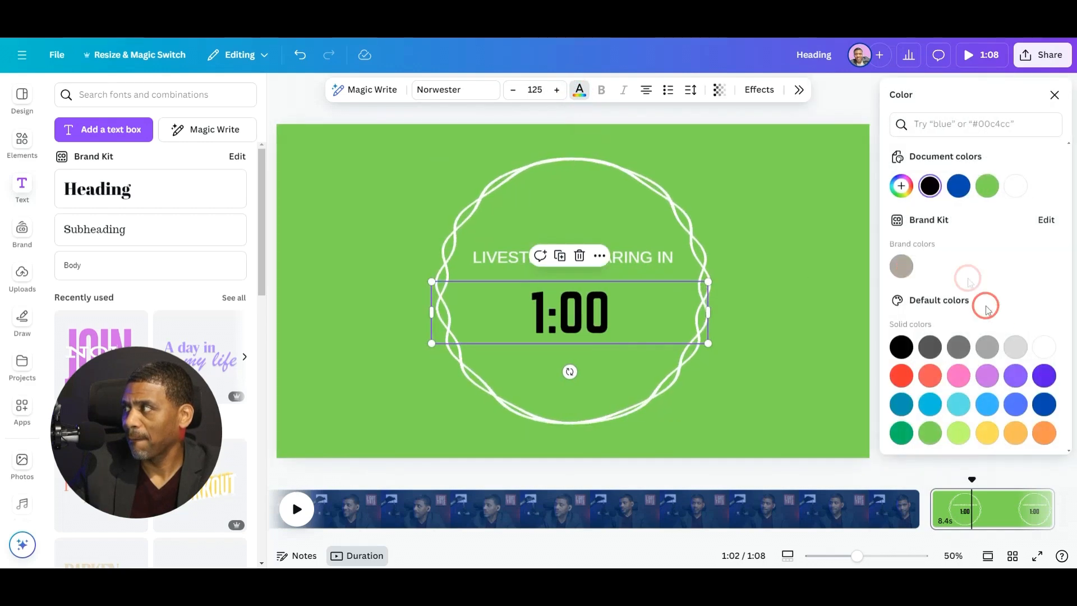
click(1054, 346)
click(815, 318)
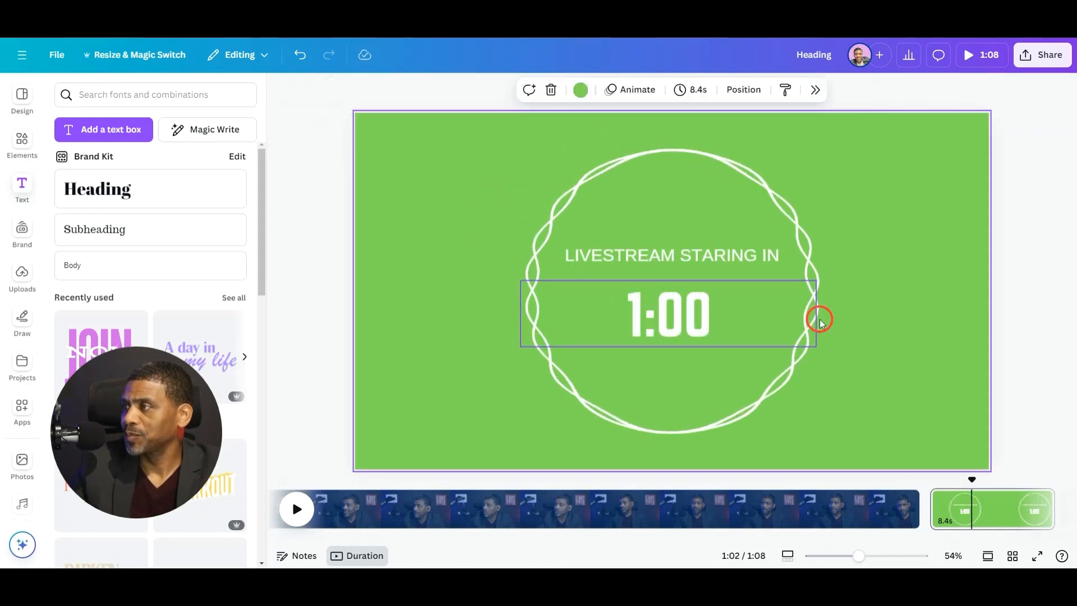
click(699, 318)
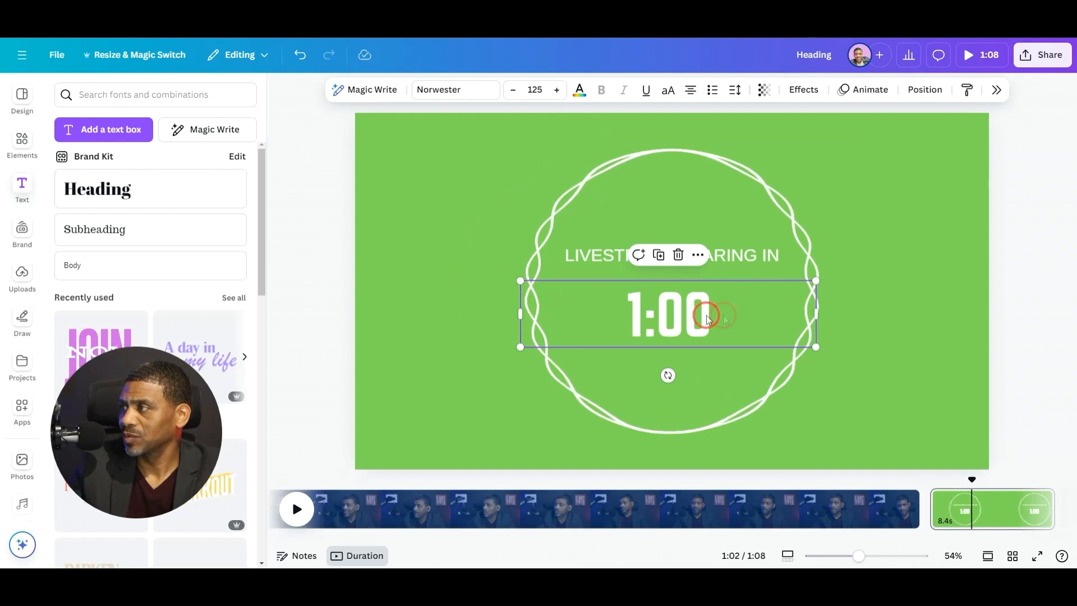
click(931, 295)
click(732, 322)
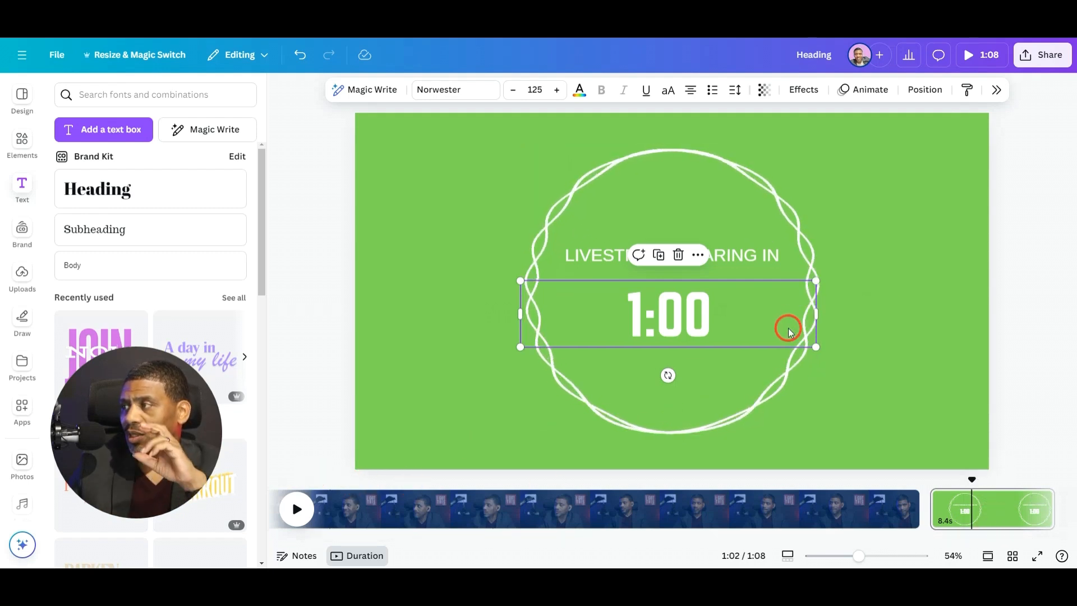
click(763, 317)
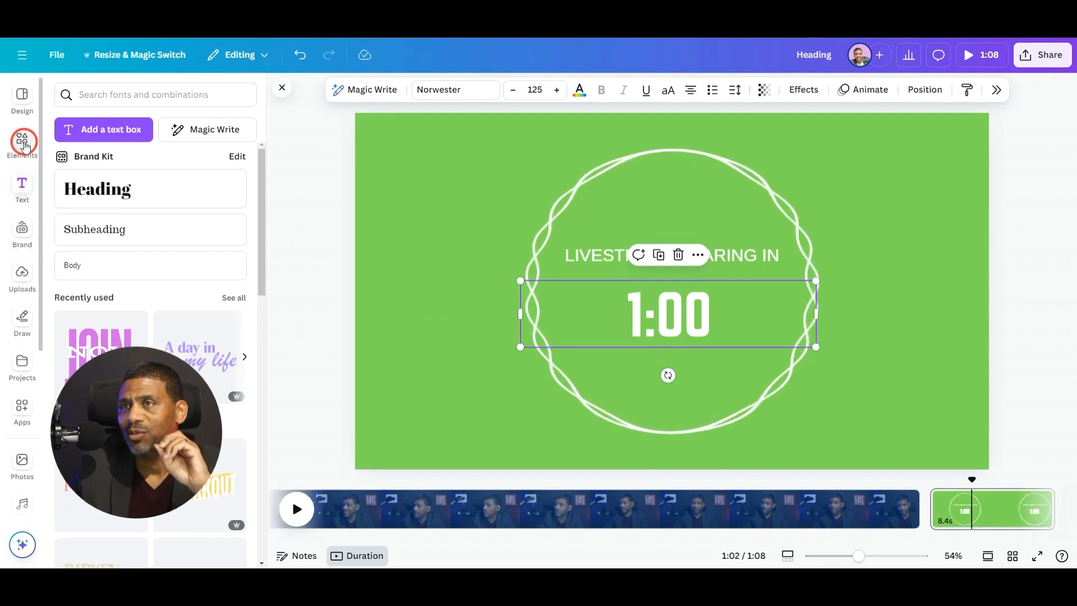
click(22, 140)
click(153, 95)
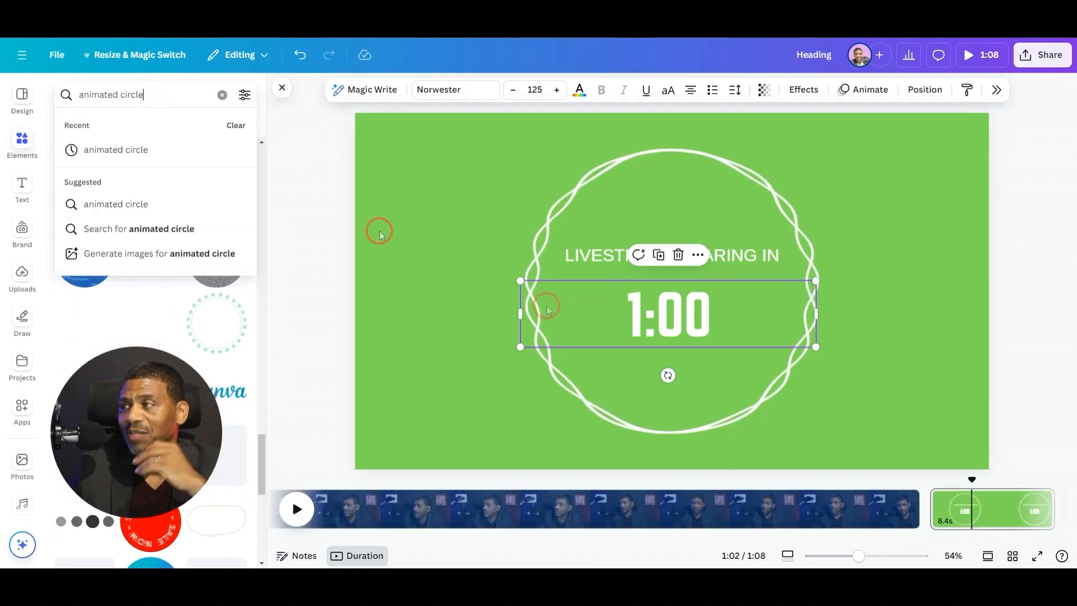
click(920, 279)
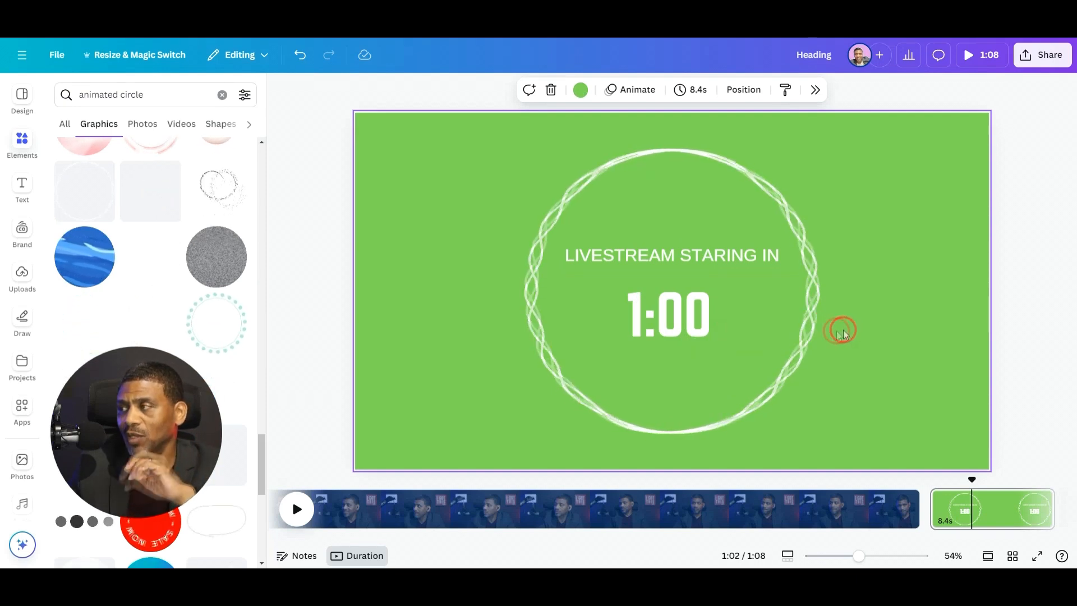
click(704, 320)
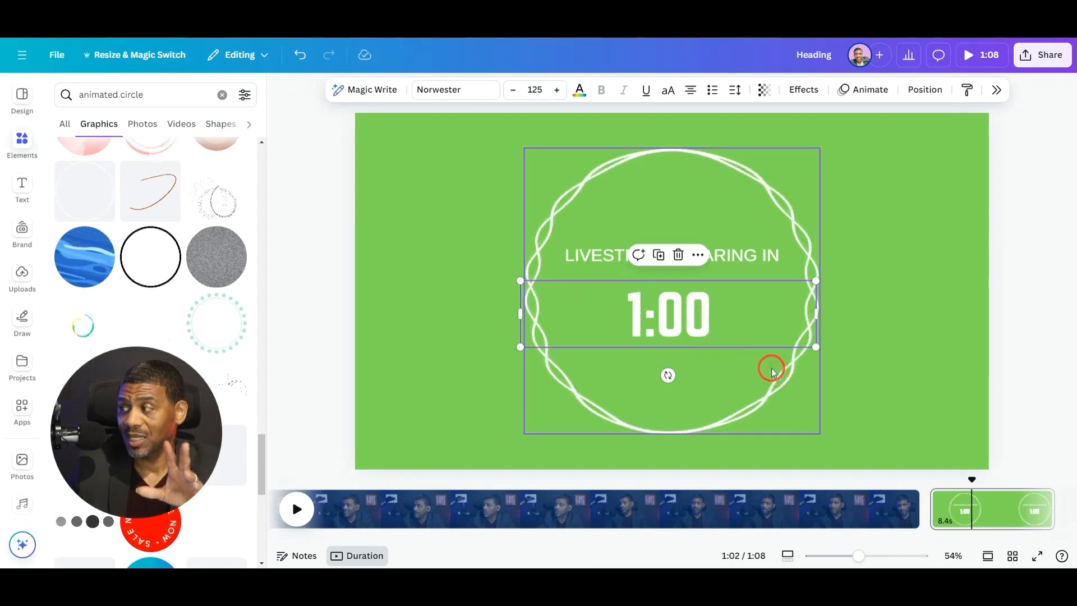
click(1016, 515)
click(879, 383)
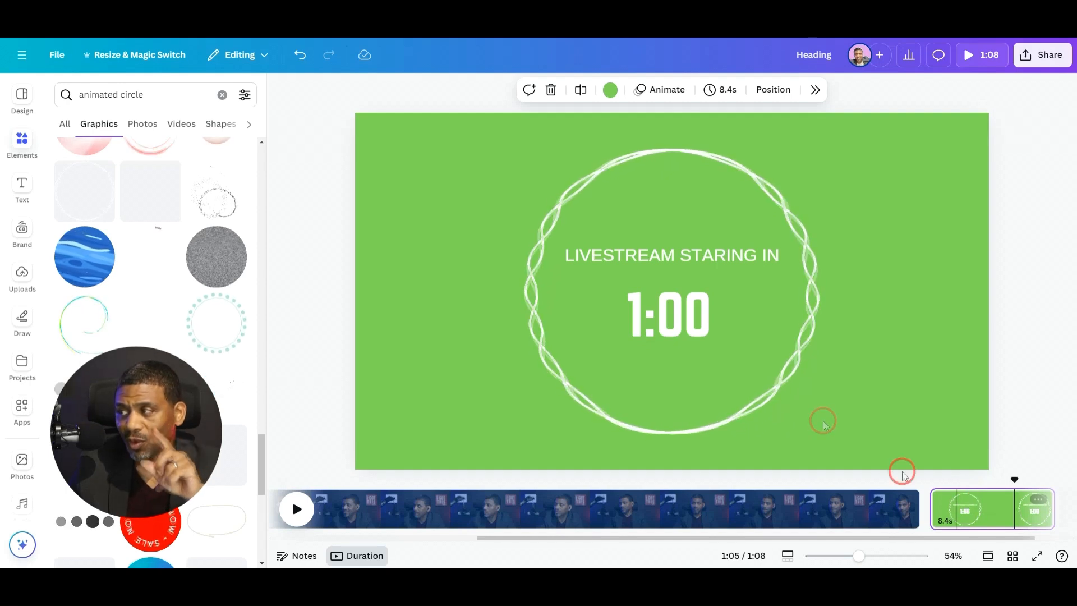
click(680, 332)
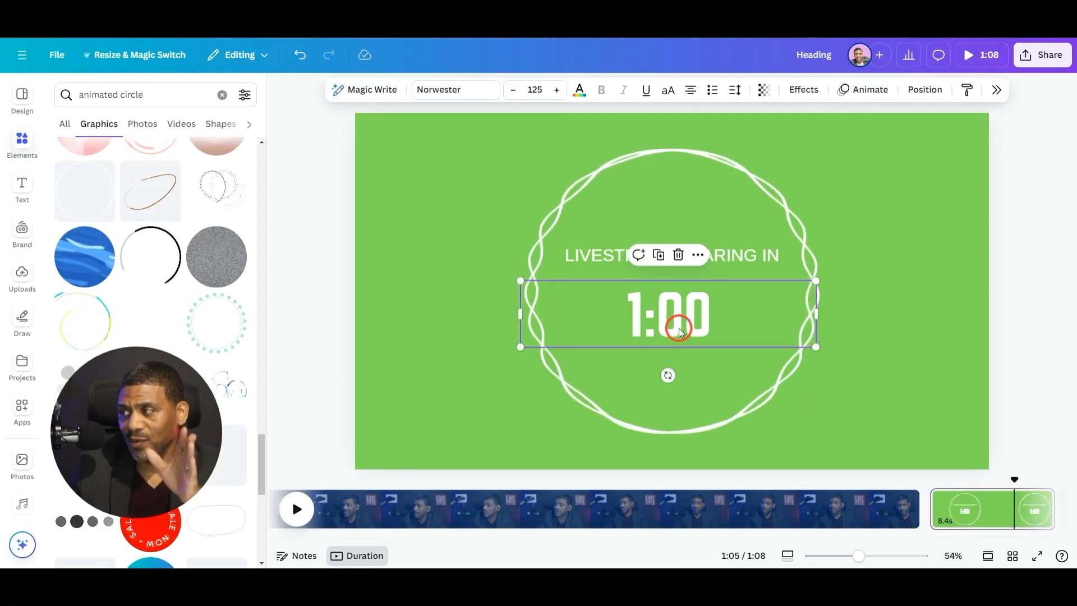
Copy the green countdown page in the page grid view and paste it repeatedly until the design has 63 pages
click(999, 513)
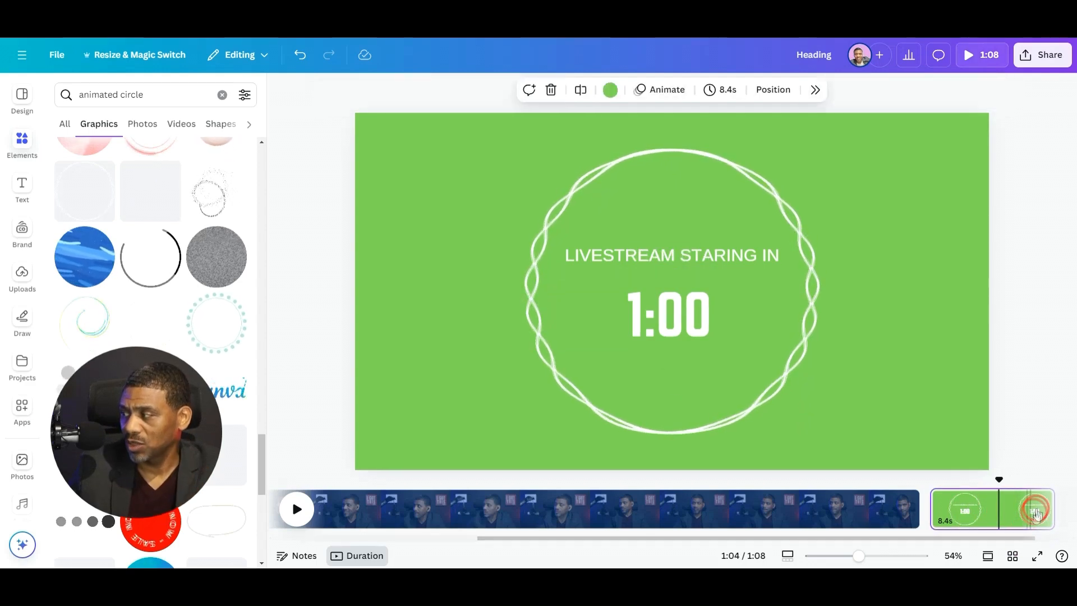
click(1012, 556)
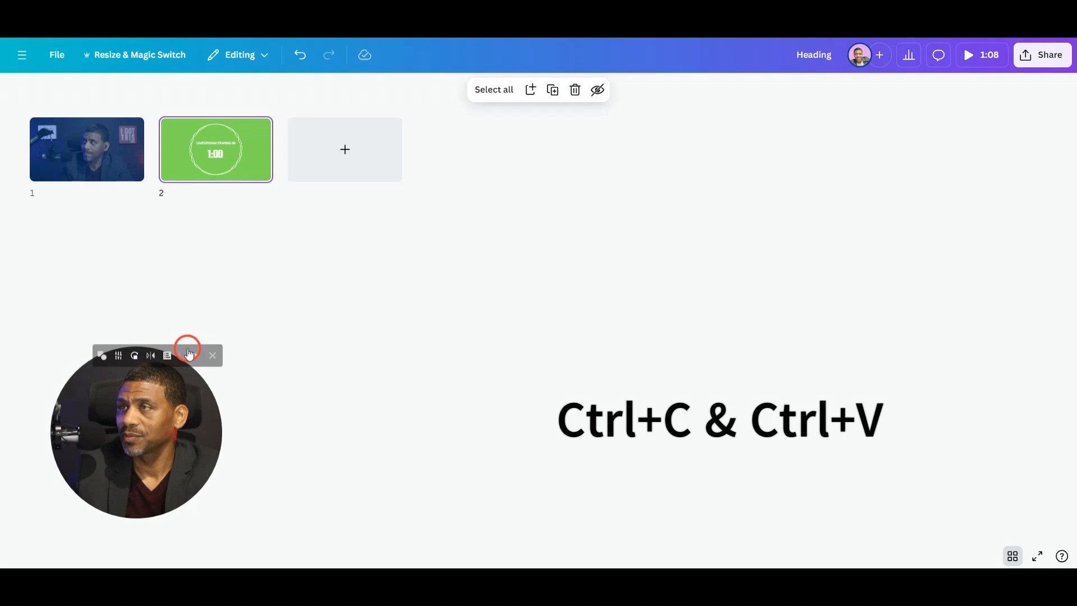
key(ctrl+v)
key(ctrl+v)
key(ctrl+v)
key(ctrl+v)
key(ctrl+v)
key(ctrl+v)
key(ctrl+v)
key(ctrl+v)
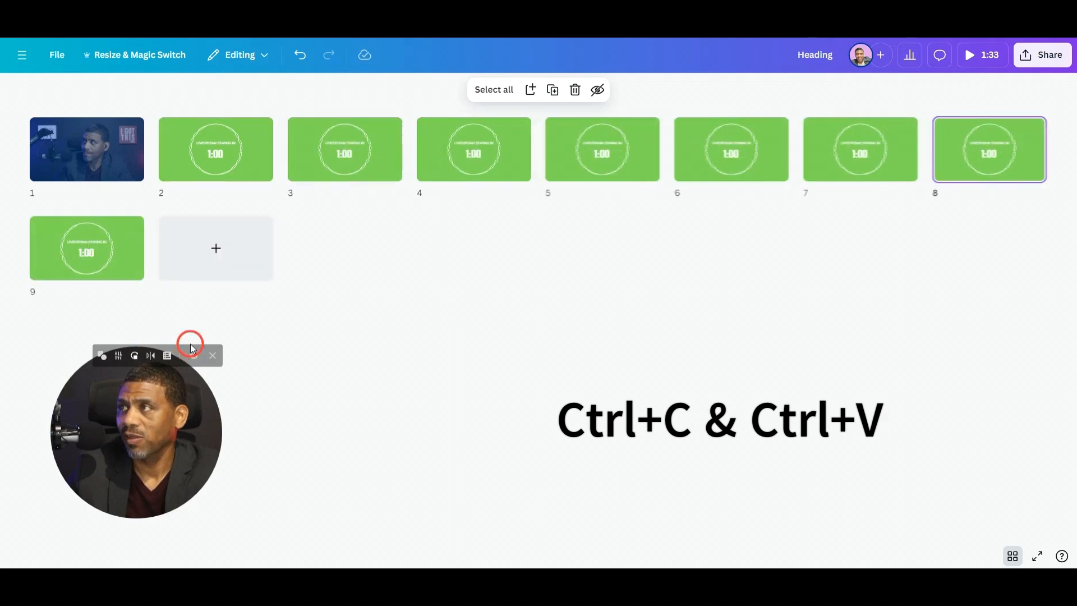
key(ctrl+v)
key(ctrl+v)
key(ctrl+v)
key(ctrl+v)
key(ctrl+v)
key(ctrl+v)
key(ctrl+v)
key(ctrl+v)
key(ctrl+v)
key(ctrl+v)
key(ctrl+v)
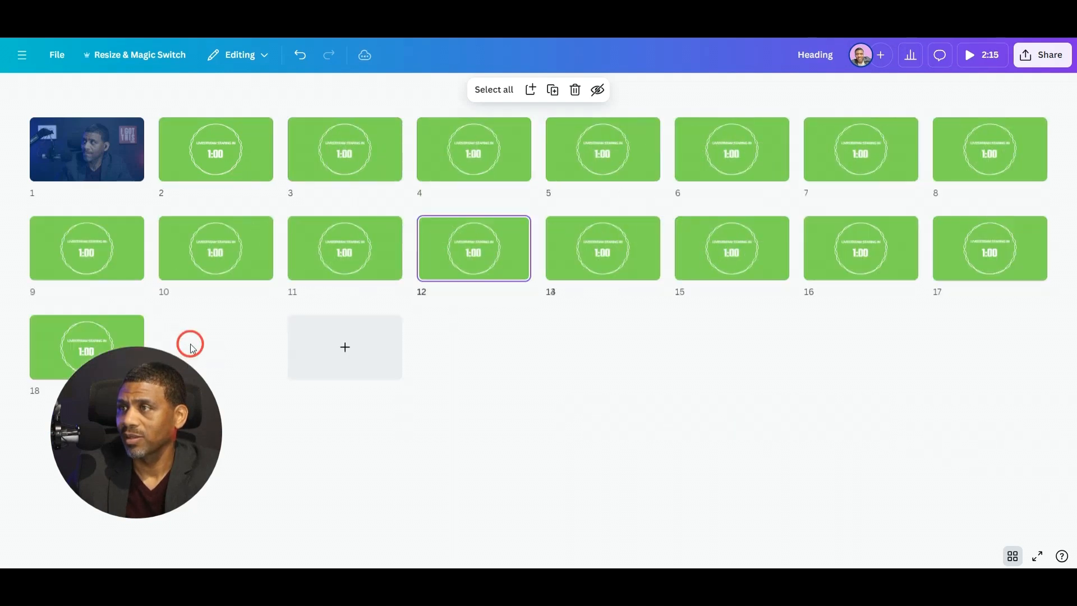
key(ctrl+v)
key(ctrl+v)
key(ctrl+v)
key(ctrl+v)
key(ctrl+v)
key(ctrl+v)
key(ctrl+v)
key(ctrl+v)
key(ctrl+v)
key(ctrl+v)
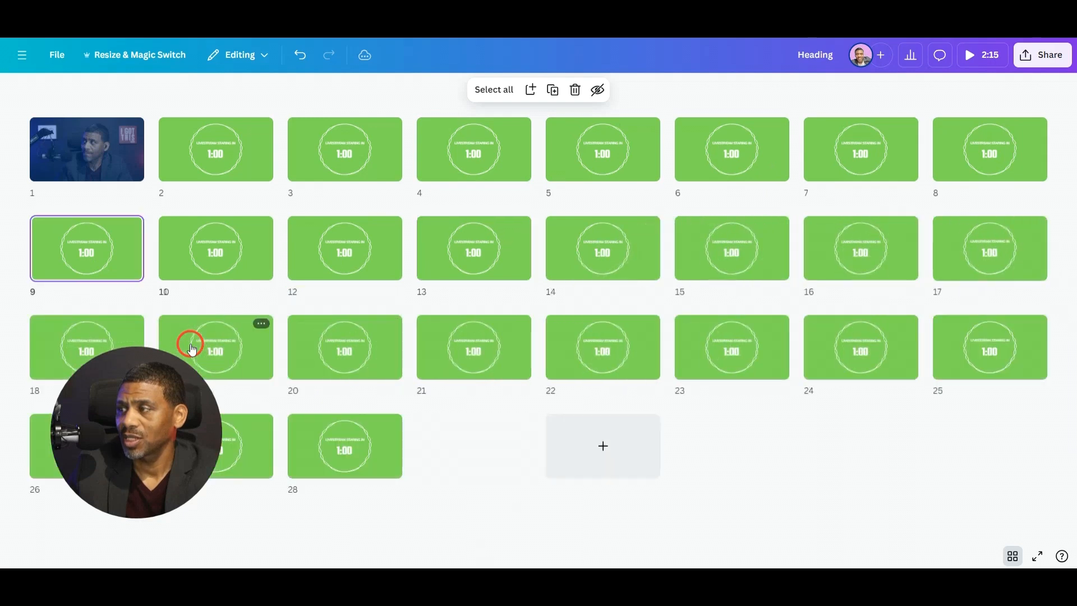
key(ctrl+v)
key(ctrl+v)
key(ctrl+v)
key(ctrl+v)
key(ctrl+v)
key(ctrl+v)
key(ctrl+v)
key(ctrl+v)
key(ctrl+v)
key(ctrl+v)
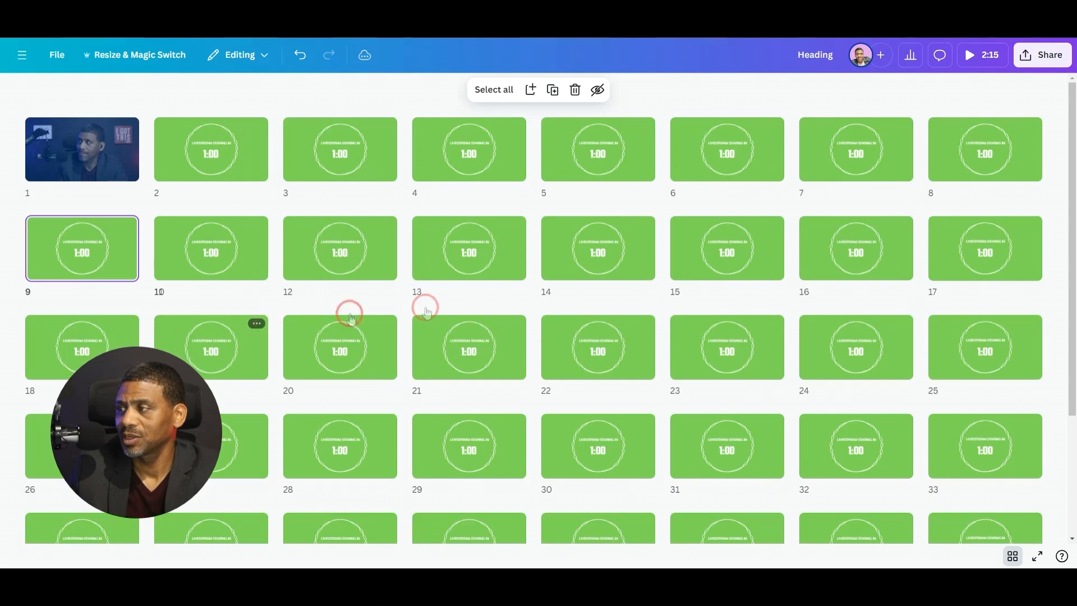
scroll(626, 388, down, 5)
key(ctrl+v)
key(ctrl+v)
key(ctrl+v)
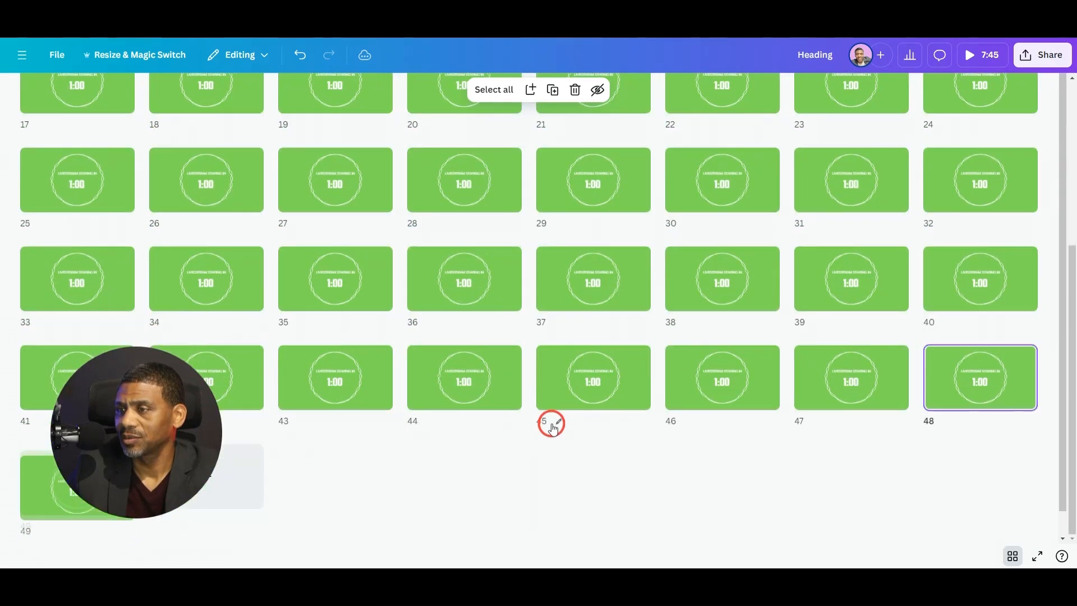
key(ctrl+v)
key(ctrl+v)
key(ctrl+v)
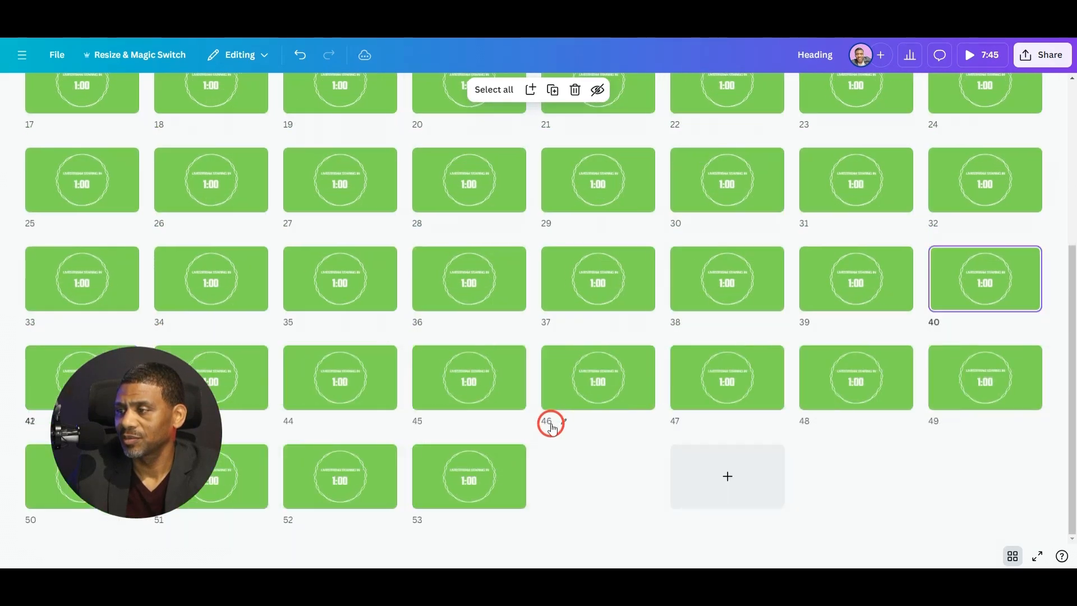
key(ctrl+v)
key(ctrl+v)
key(ctrl+v)
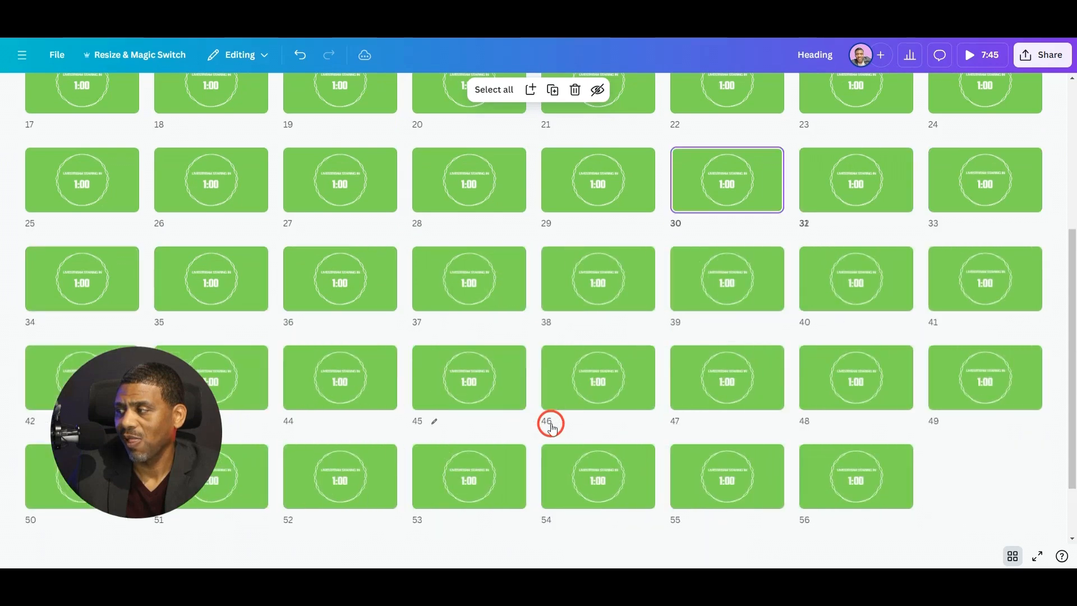
key(ctrl+v)
key(ctrl+v)
key(ctrl+v)
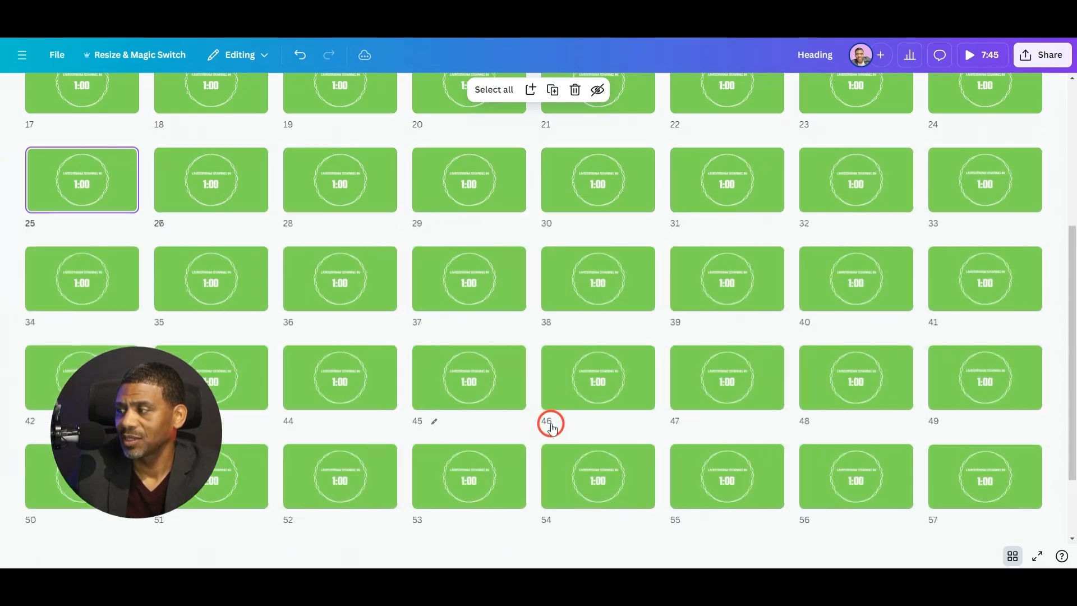
key(ctrl+v)
key(ctrl+v)
key(ctrl+v)
key(ctrl+v)
key(ctrl+v)
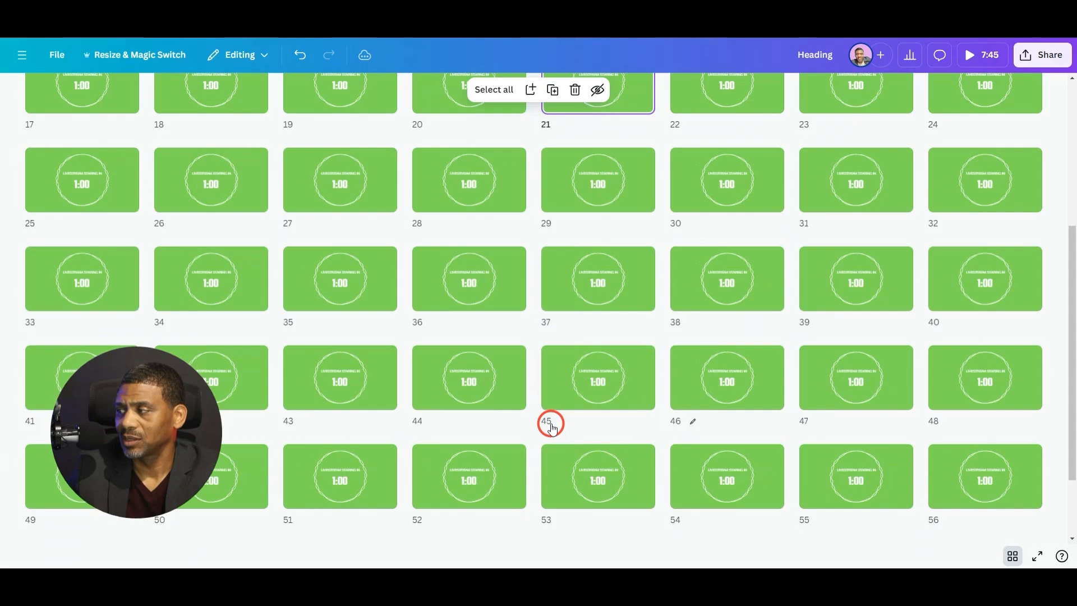
Delete the surplus last green page, page 63, from the page grid
click(551, 427)
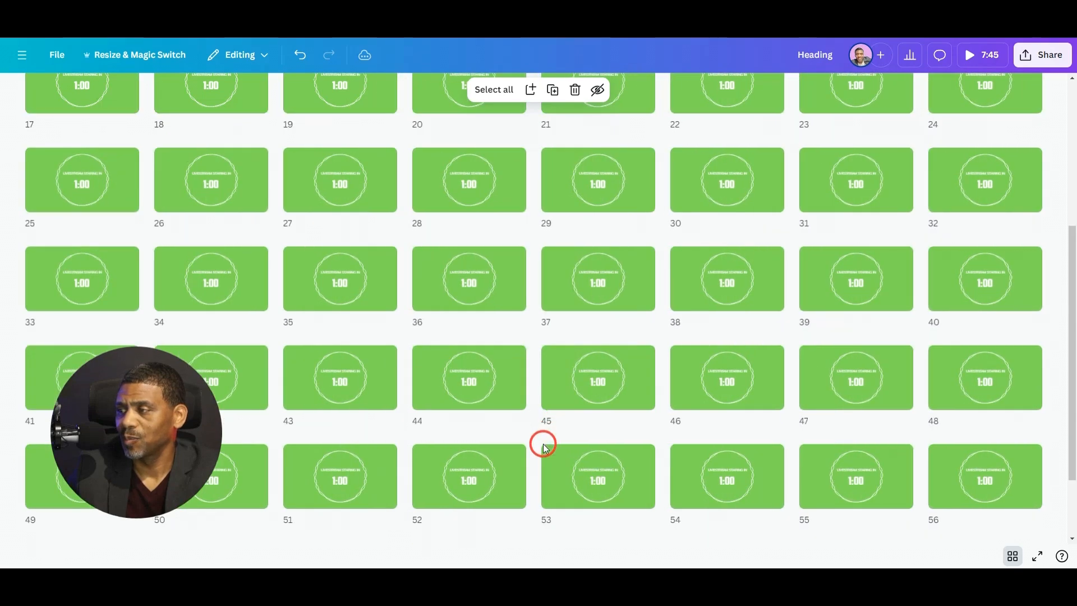
scroll(543, 442, down, 2)
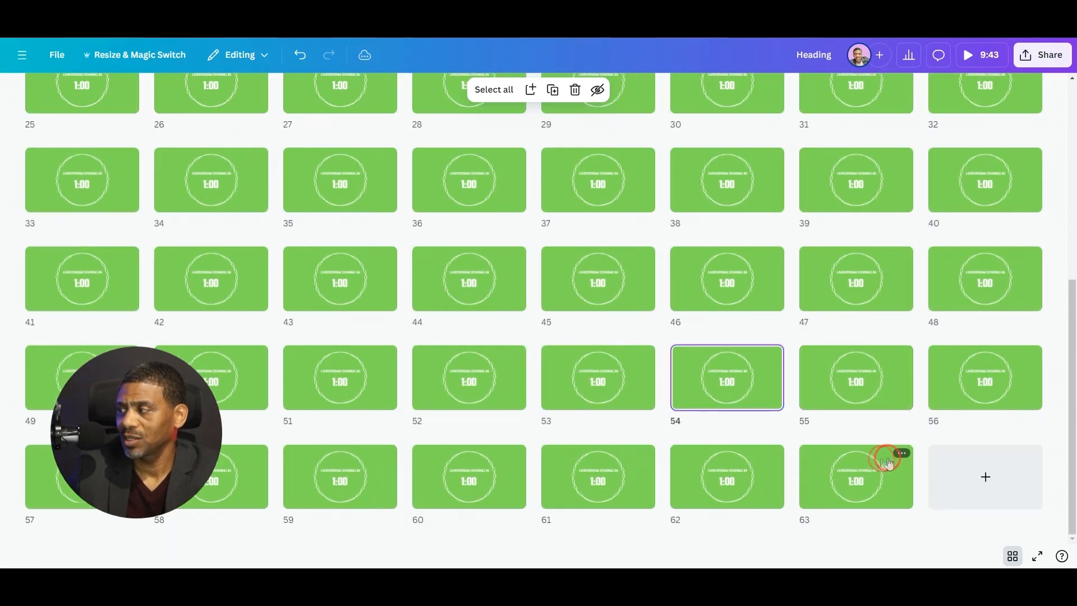
click(900, 452)
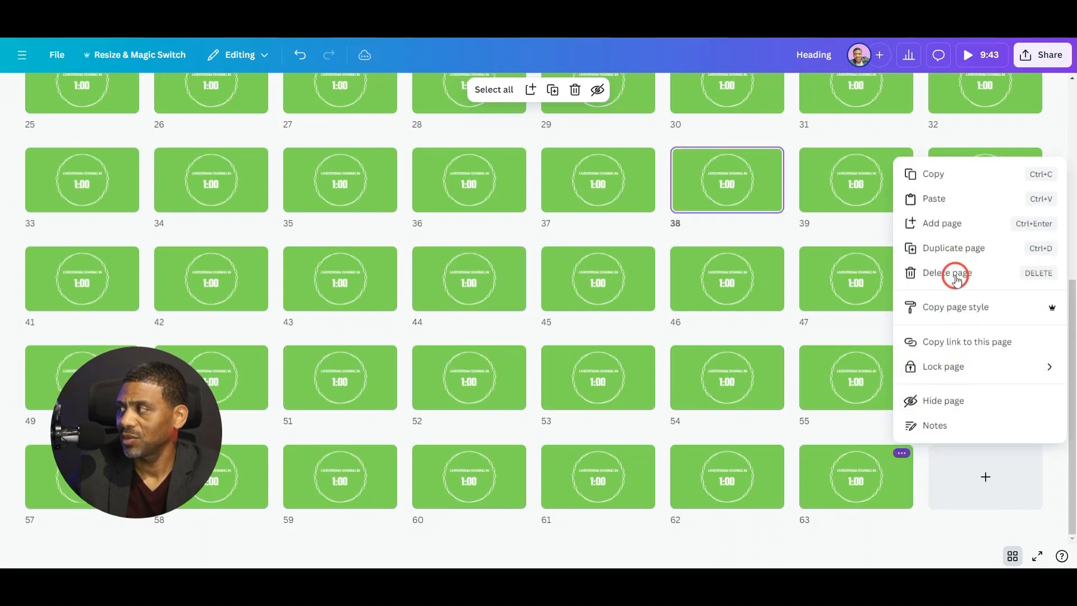
click(953, 273)
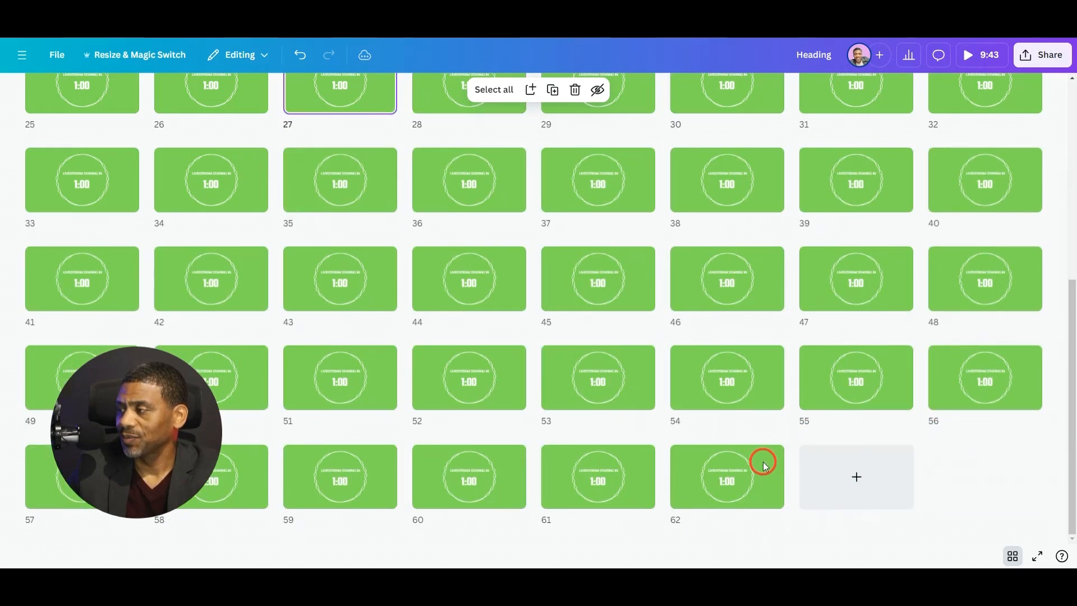
click(770, 454)
click(770, 454)
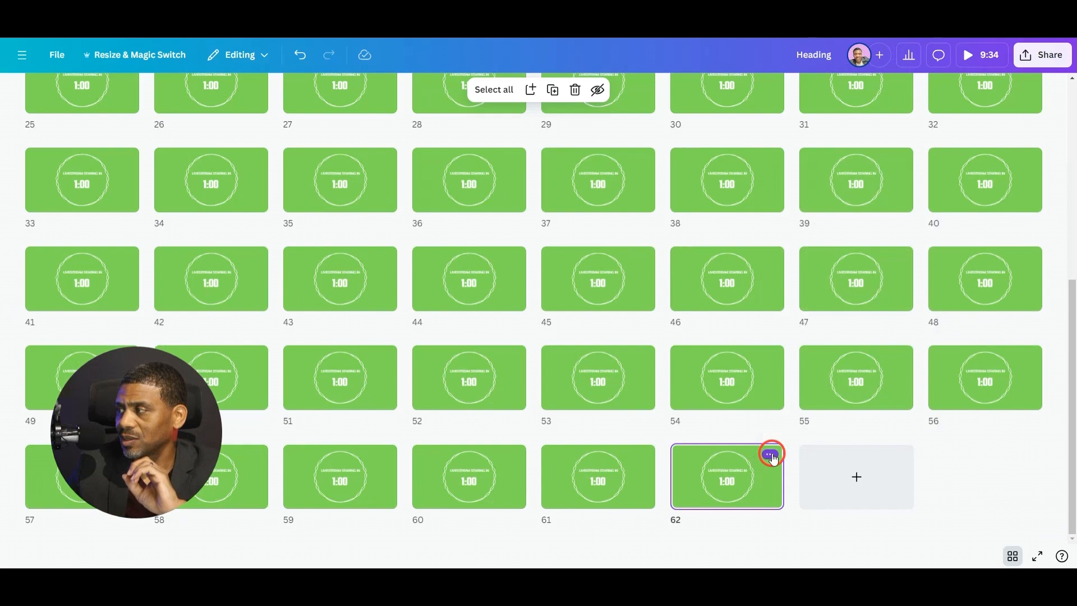
Delete one more green page near the end, page 61, from the page grid and check the pages from first to last
click(644, 454)
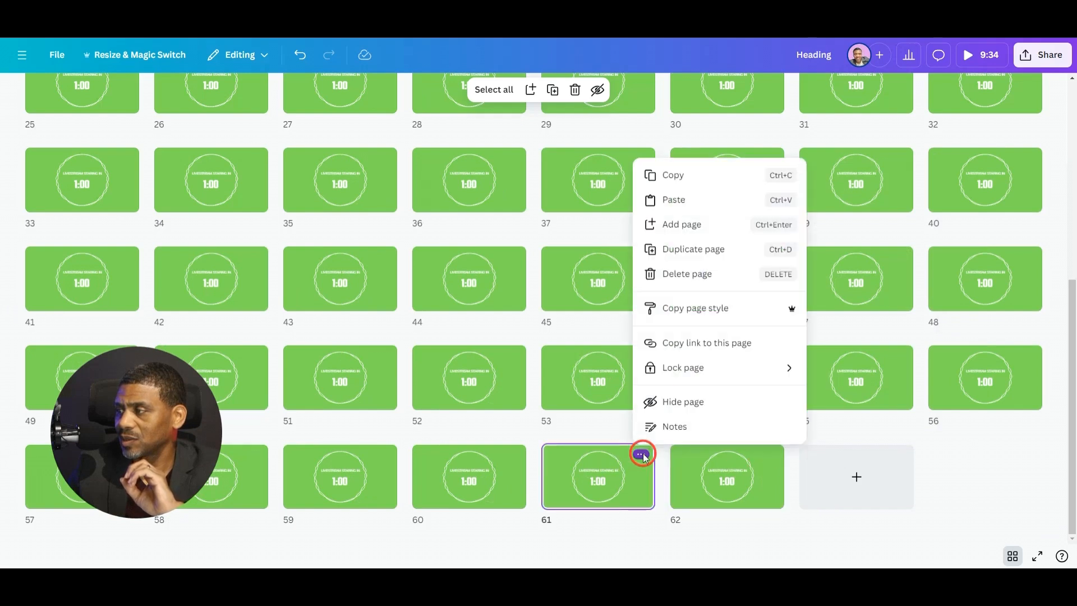
click(680, 271)
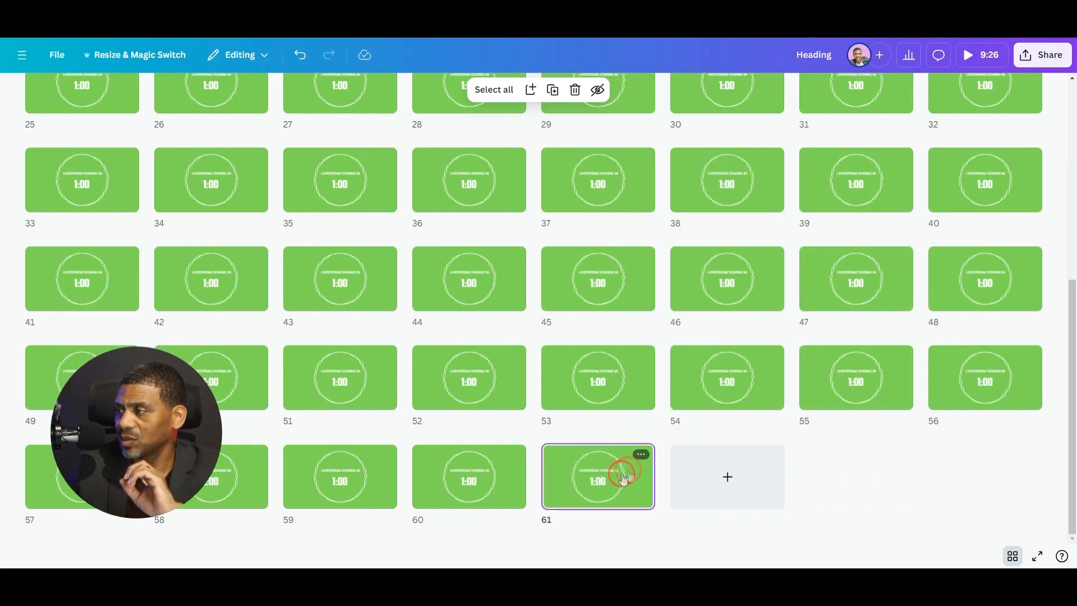
scroll(637, 452, up, 6)
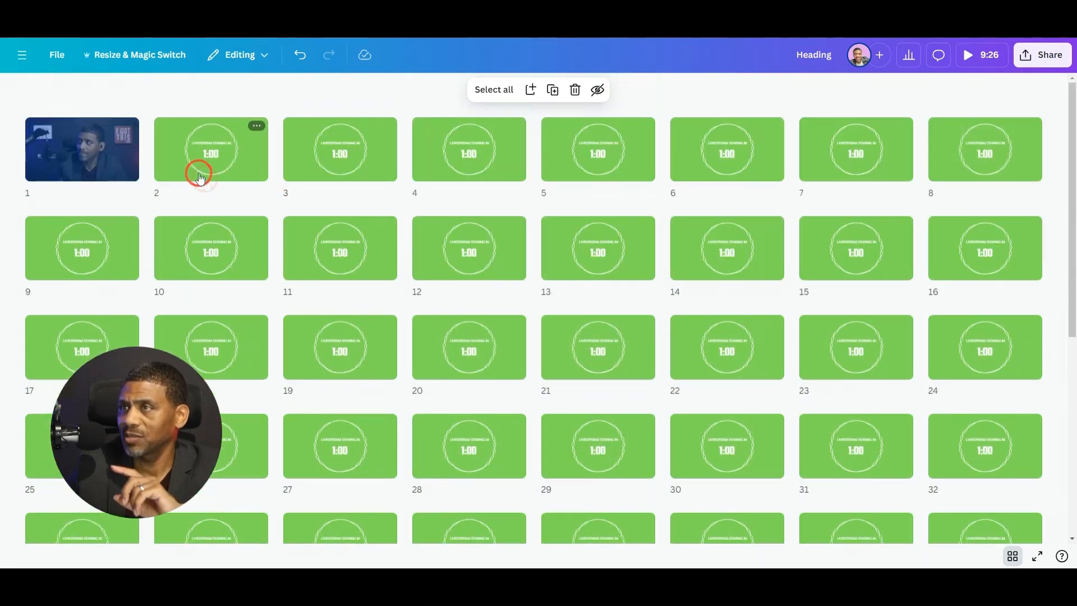
scroll(437, 260, down, 3)
scroll(465, 308, down, 3)
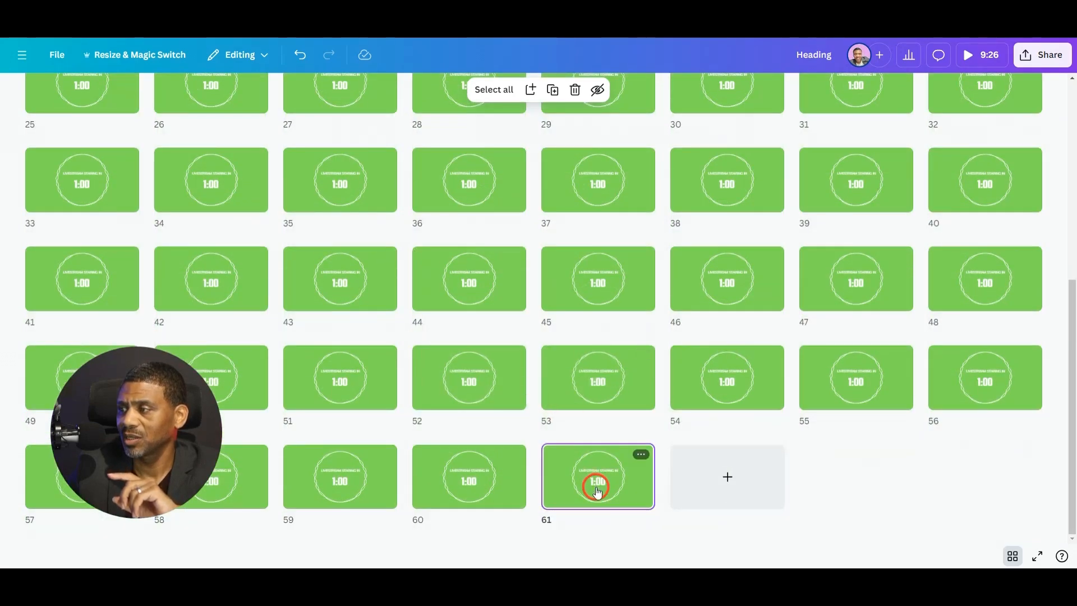
scroll(589, 486, up, 6)
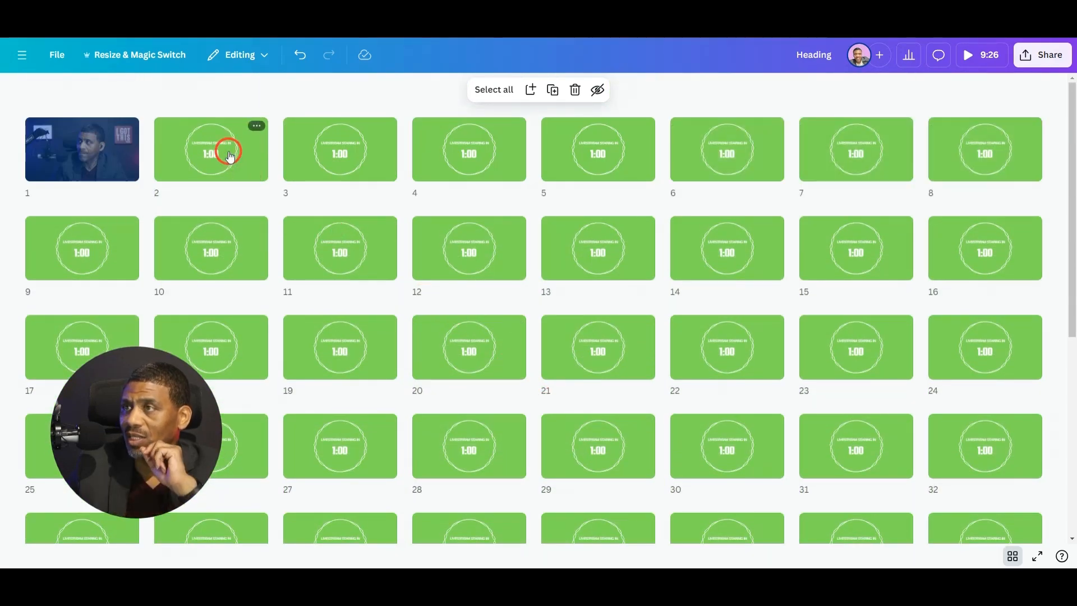
Leave the page grid at the first countdown page and open the following green page, page 3, for editing
click(229, 156)
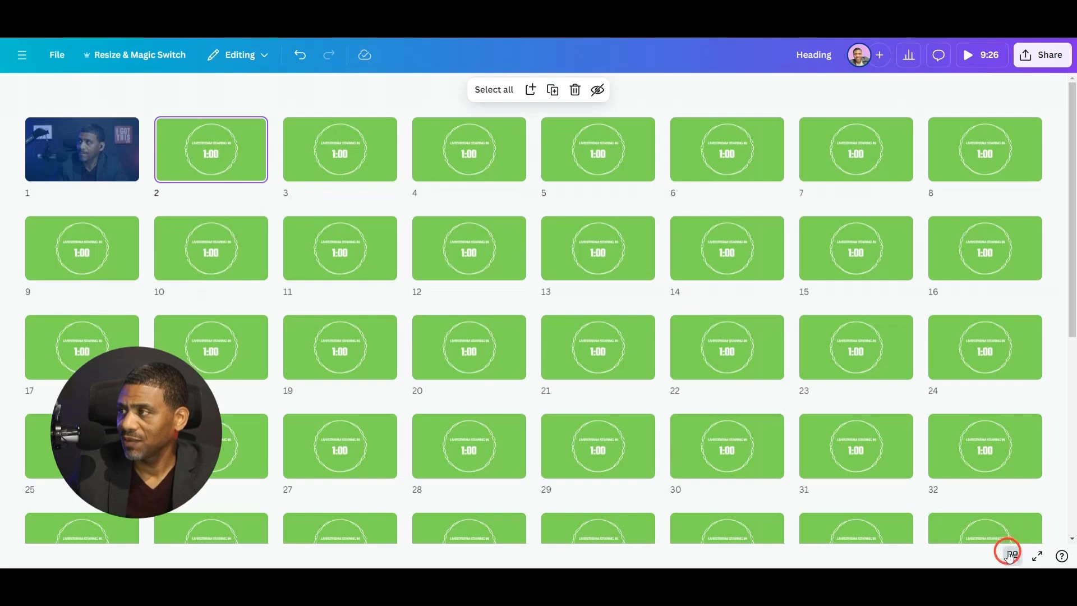
click(1010, 556)
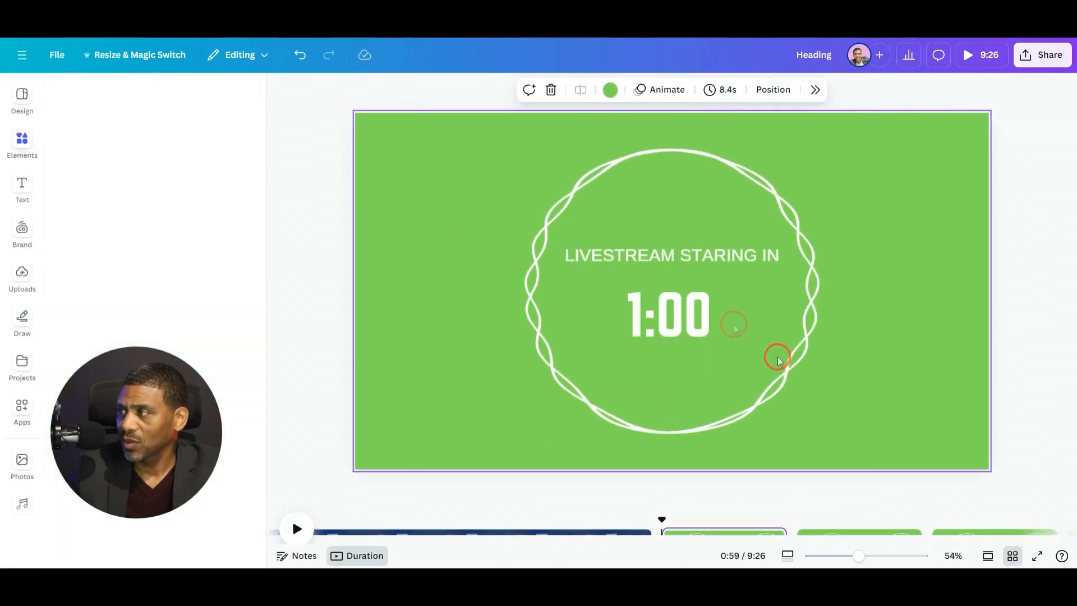
click(689, 313)
click(838, 492)
click(878, 529)
click(877, 520)
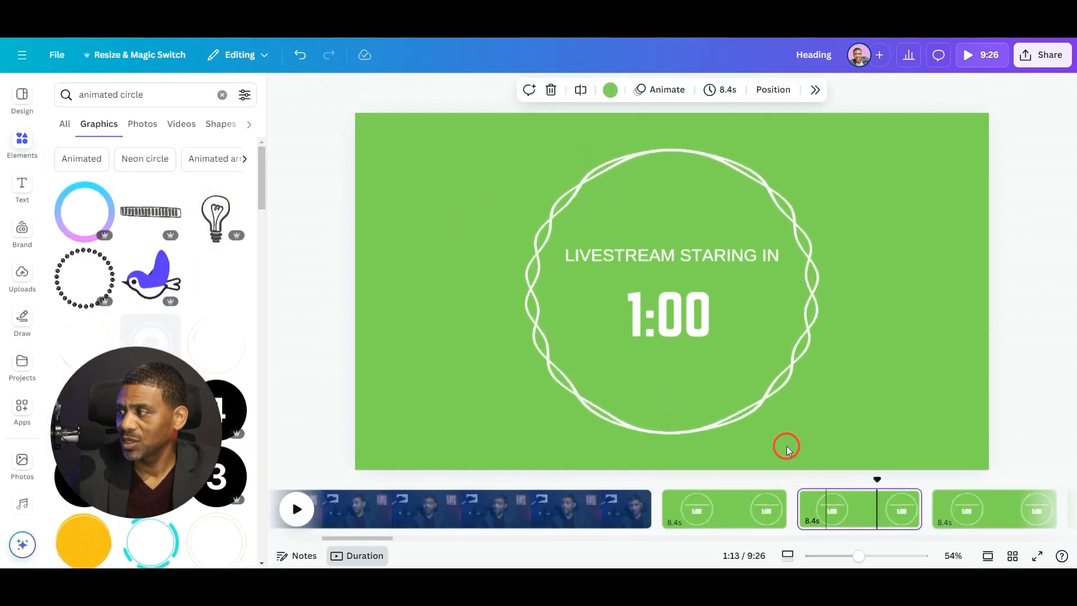
Change the timer text on page 3 to 0:59
click(683, 334)
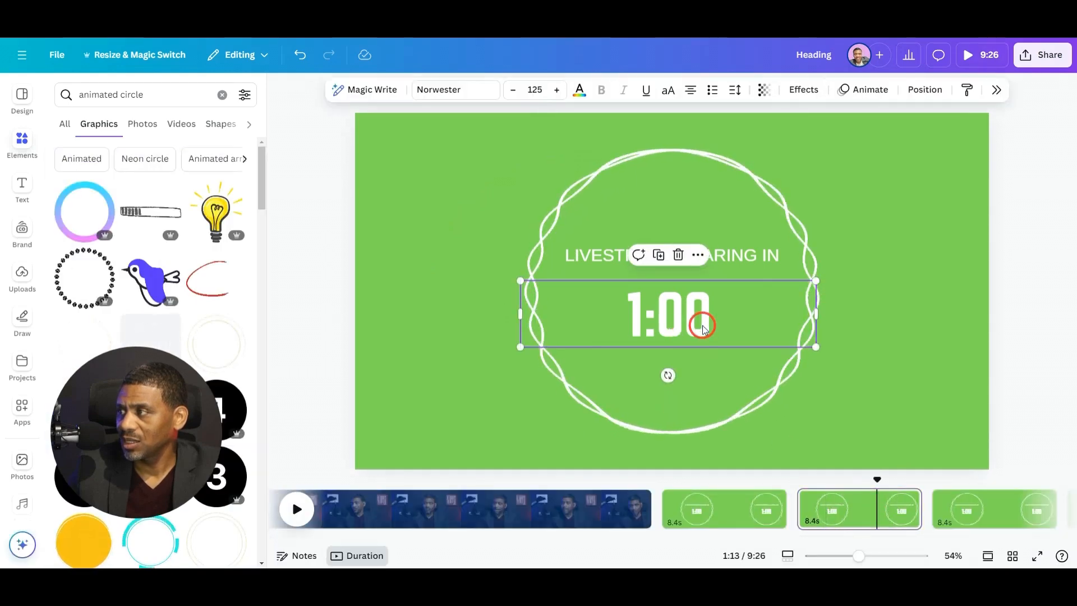
click(645, 314)
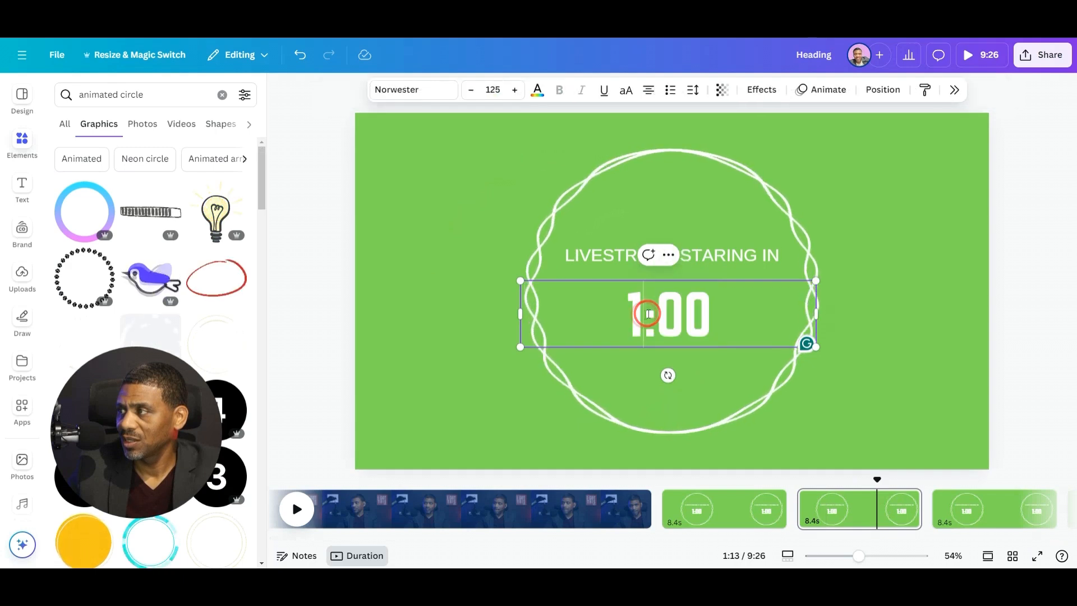
key(BackSpace)
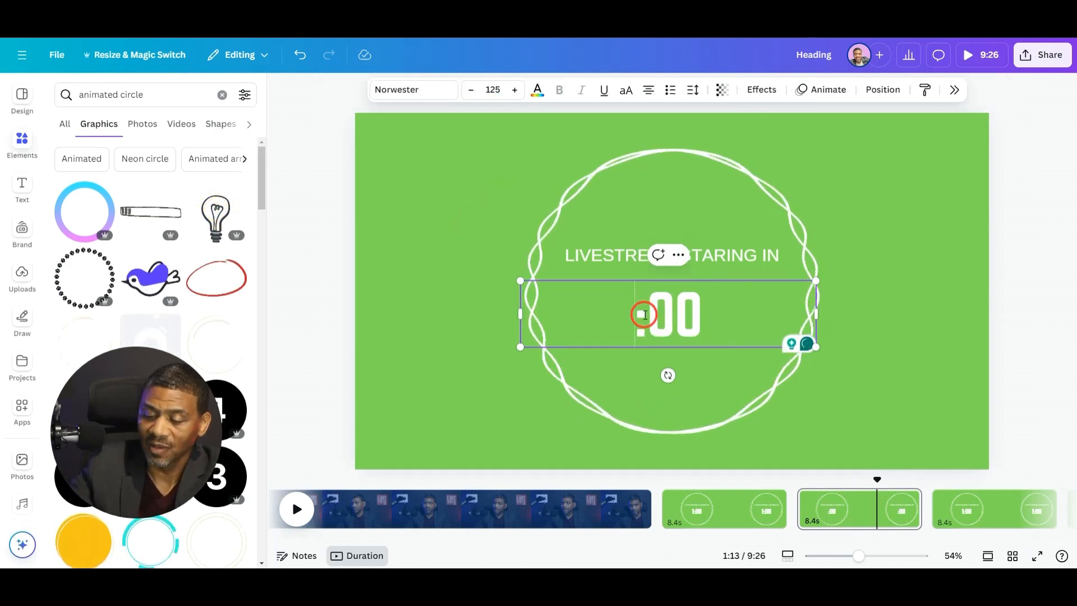
text(0)
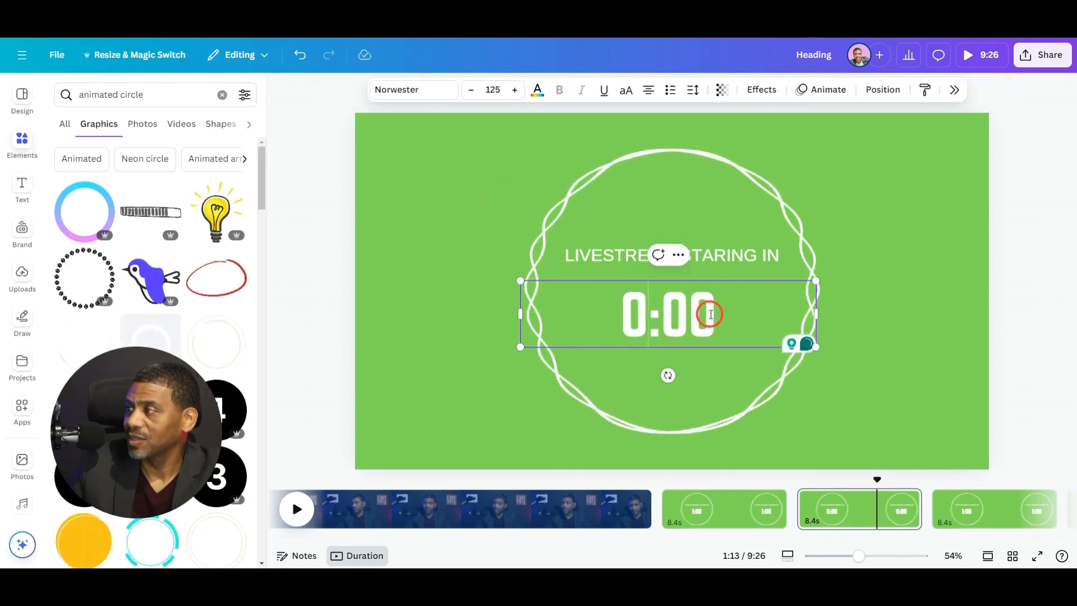
key(BackSpace)
key(BackSpace)
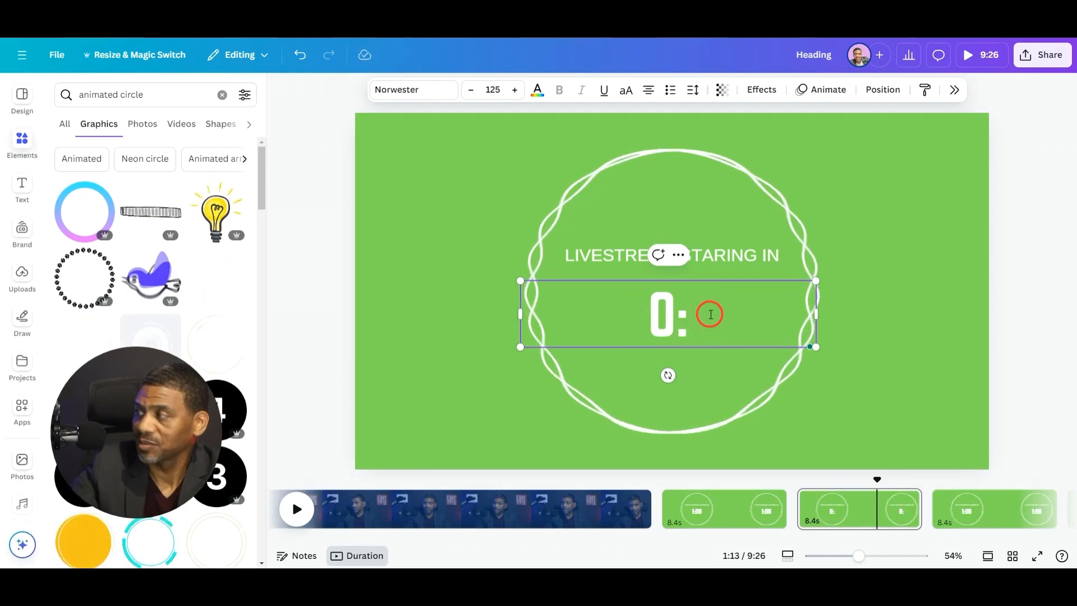
text(59)
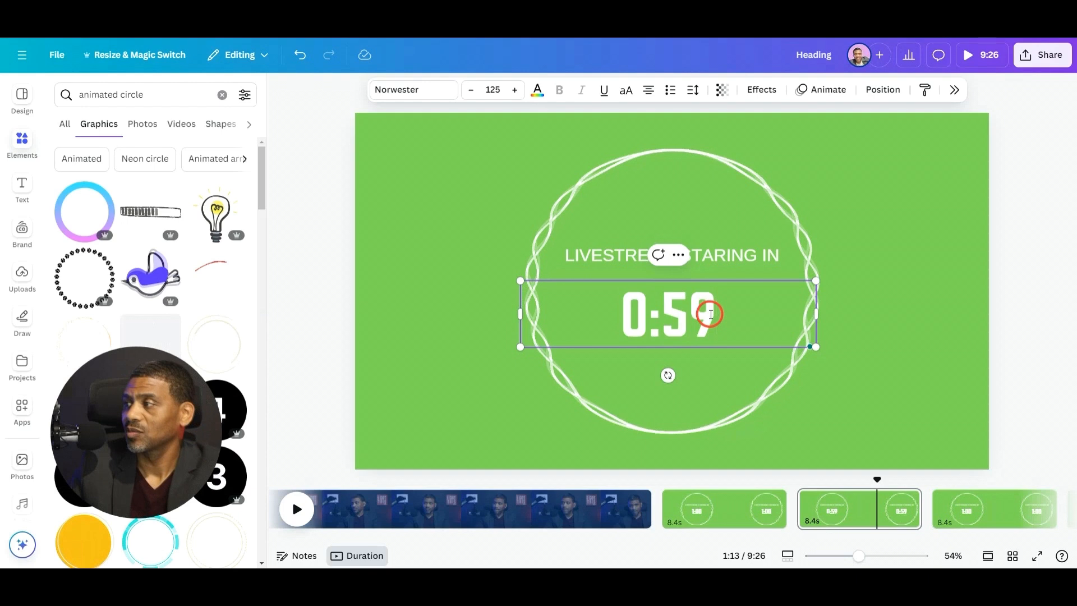
Complete the timer text on the last page as 0:00 and check it against the page before it
click(979, 511)
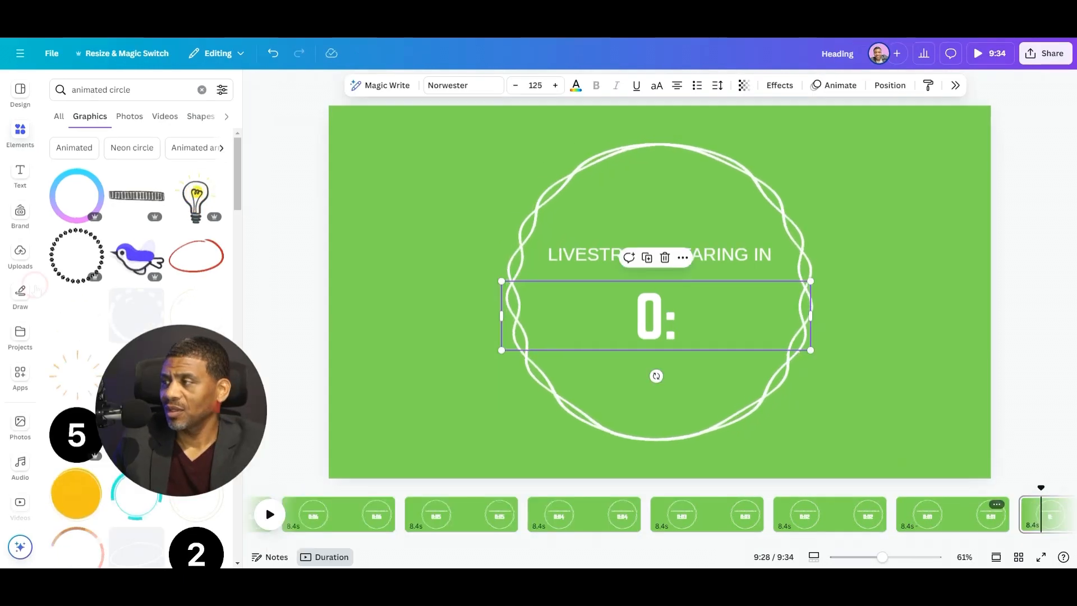
click(694, 318)
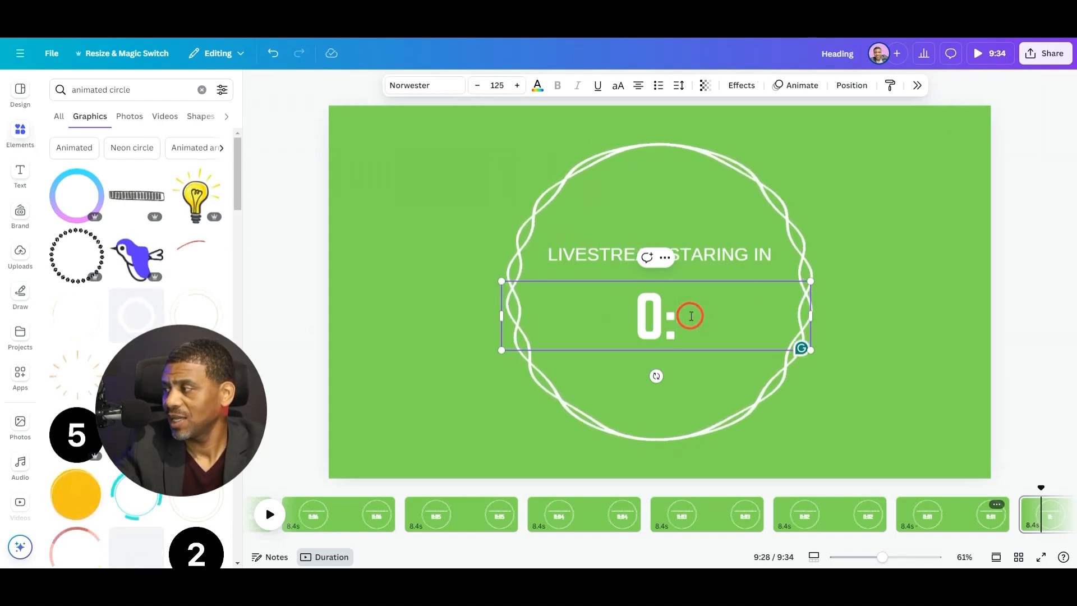
text(00)
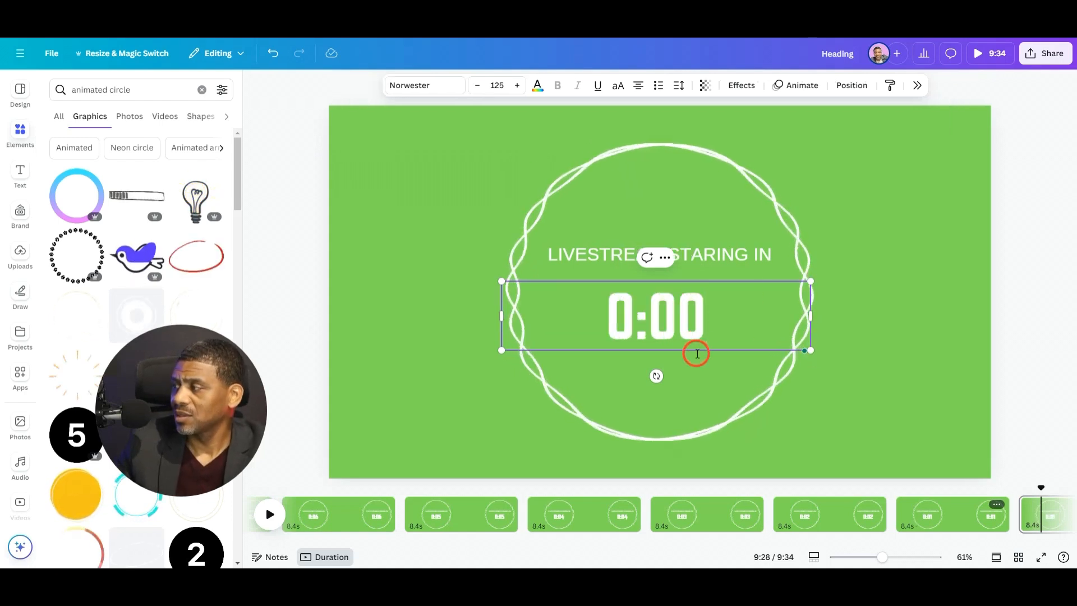
click(945, 518)
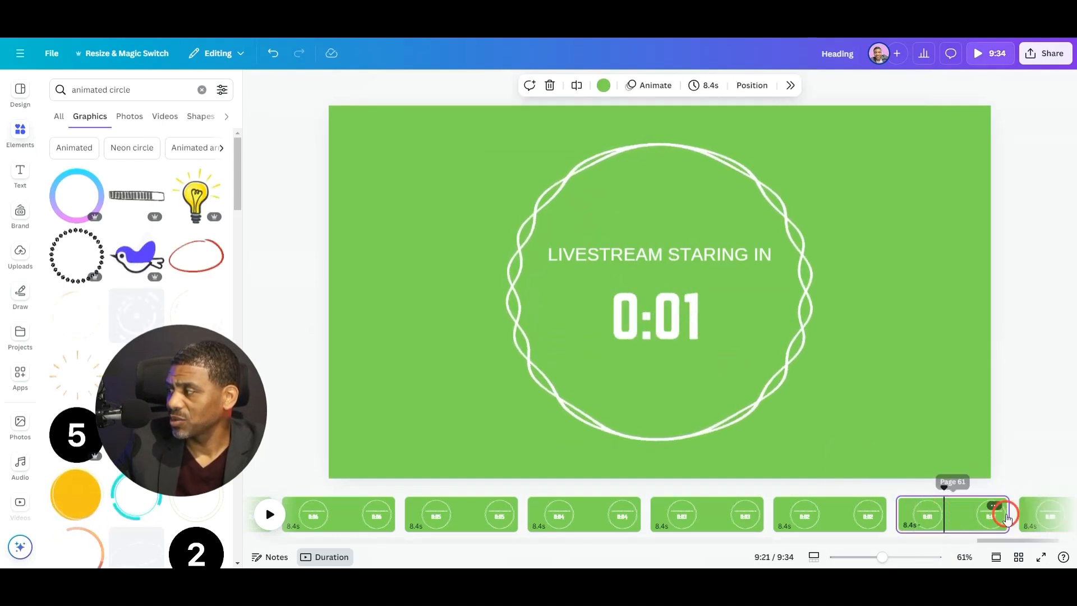
click(1036, 515)
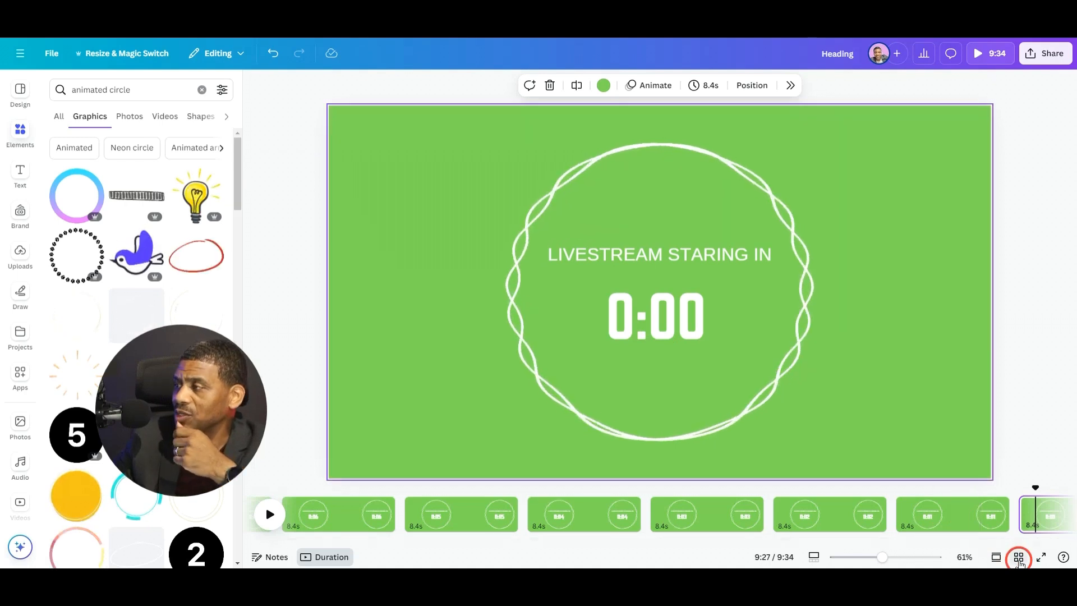
Examine the timer sequence across all pages in the page grid, from 1:00 on page 2 to 0:00 on page 62
click(1019, 557)
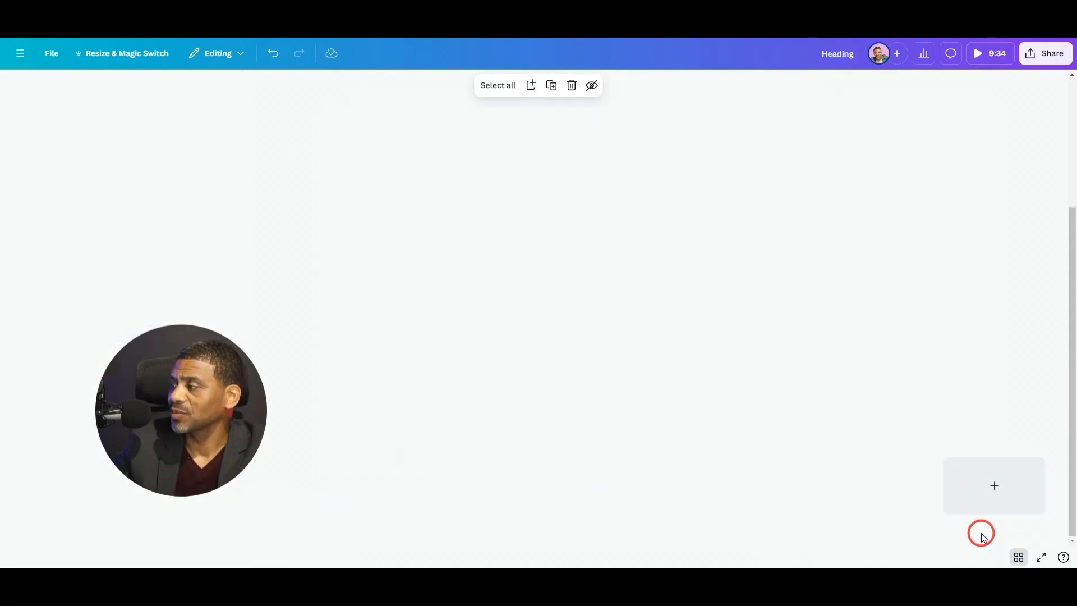
drag(212, 422, 968, 498)
click(896, 508)
scroll(183, 261, up, 4)
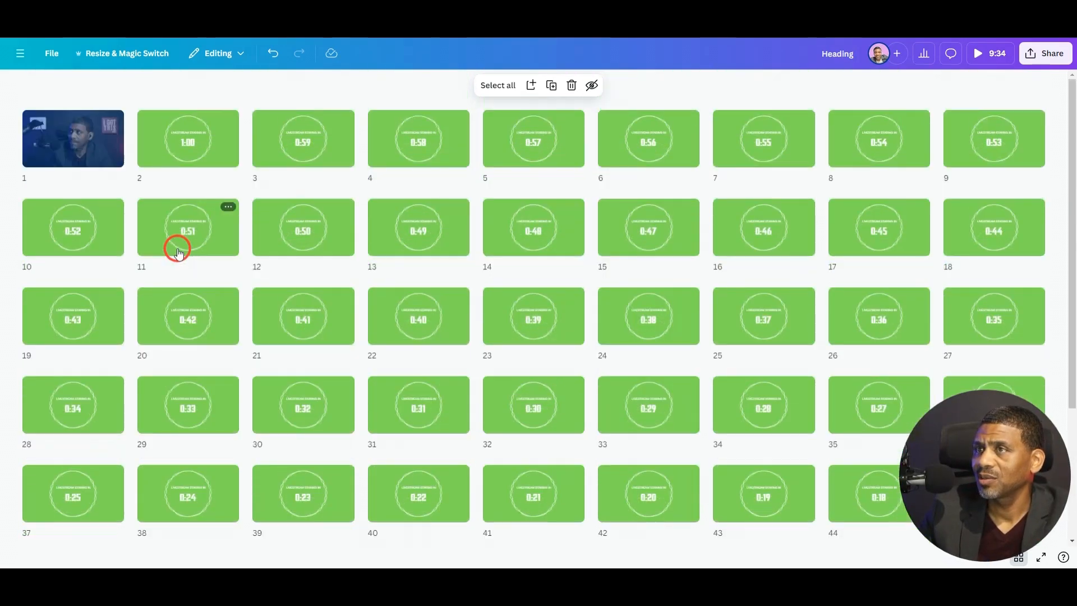
click(200, 152)
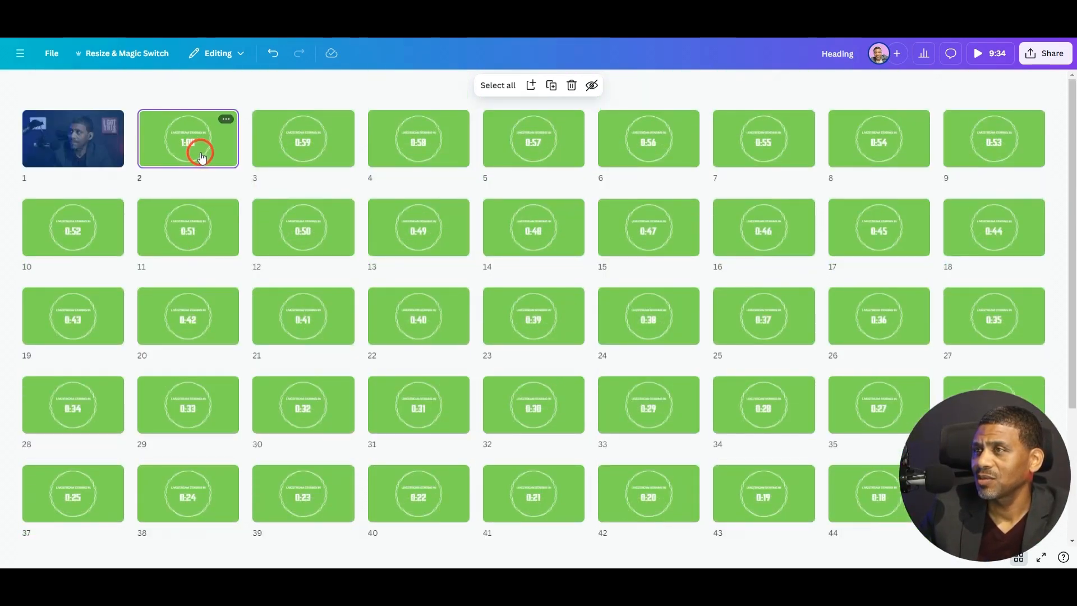
drag(211, 149, 234, 226)
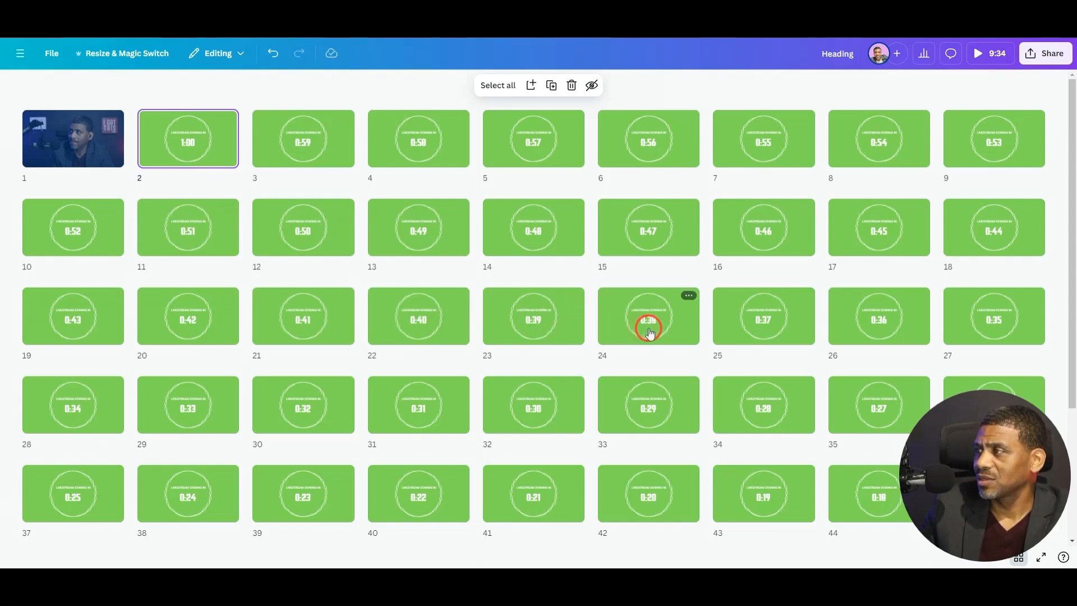
drag(1002, 461, 819, 278)
scroll(885, 504, down, 3)
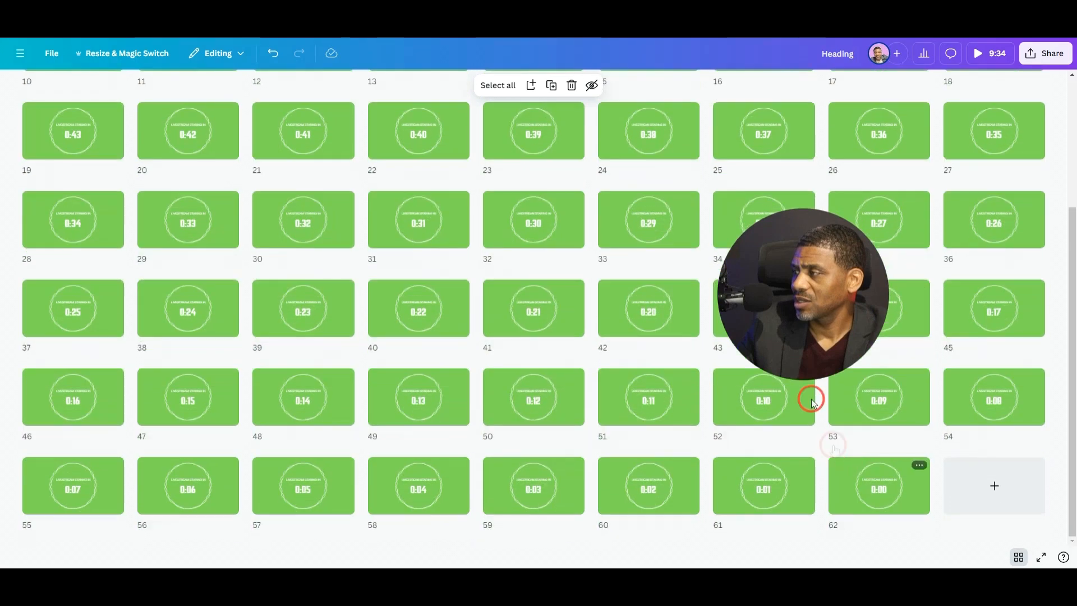
drag(780, 211, 920, 469)
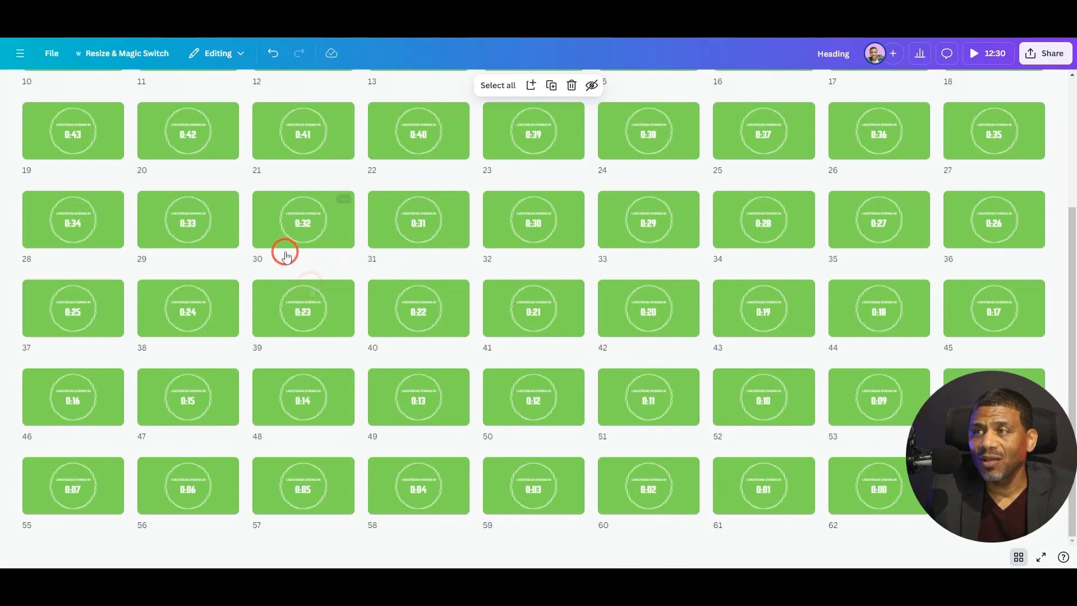
scroll(309, 264, up, 4)
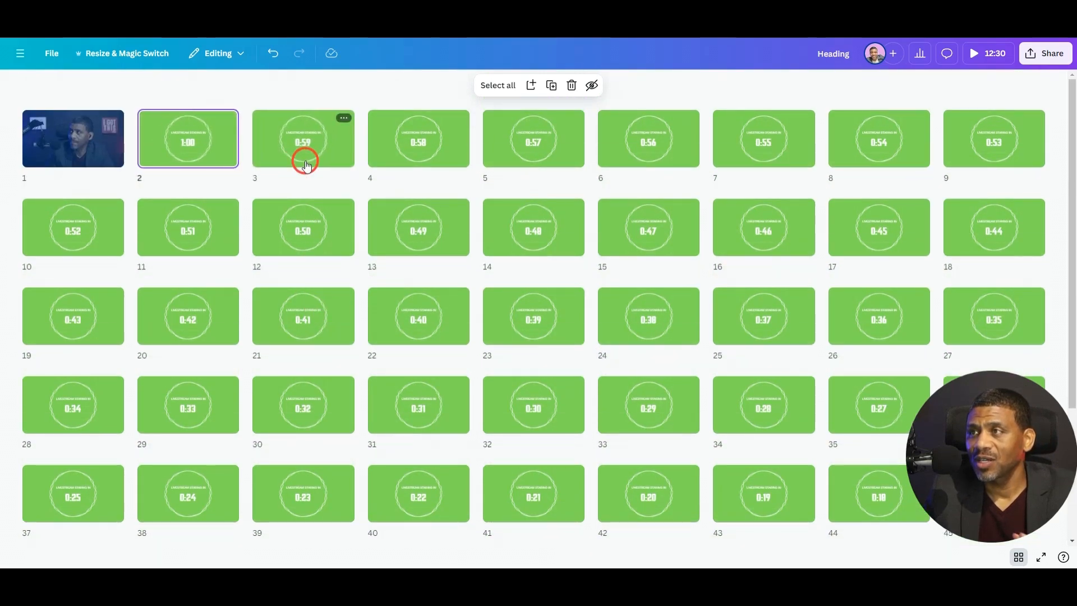
scroll(521, 363, down, 3)
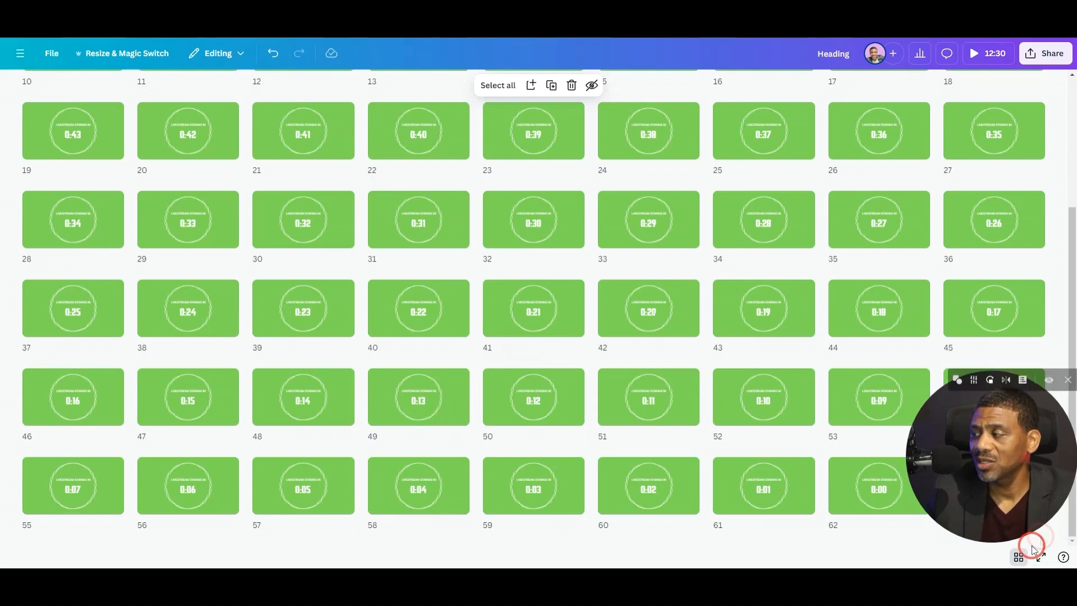
Return to the page editor and set the page timing to 1.0 s, applied to all 62 pages
click(1010, 559)
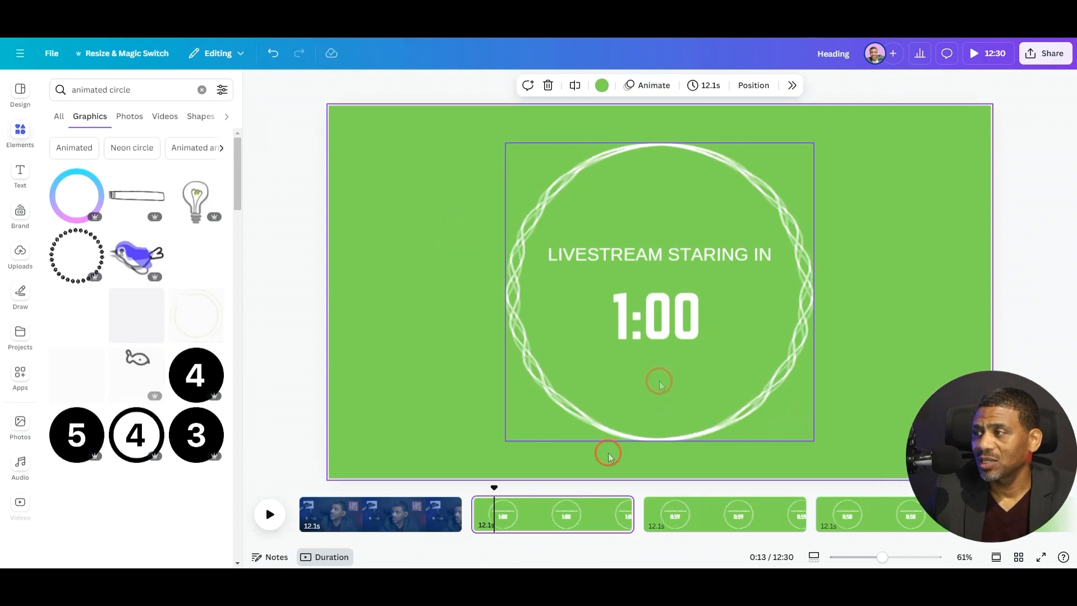
click(557, 520)
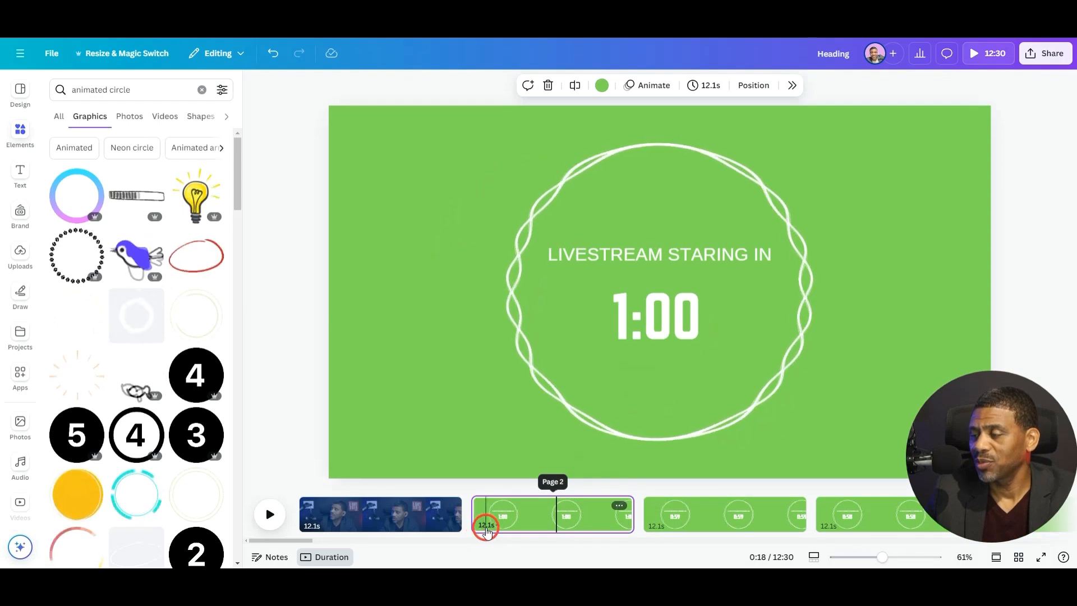
click(715, 90)
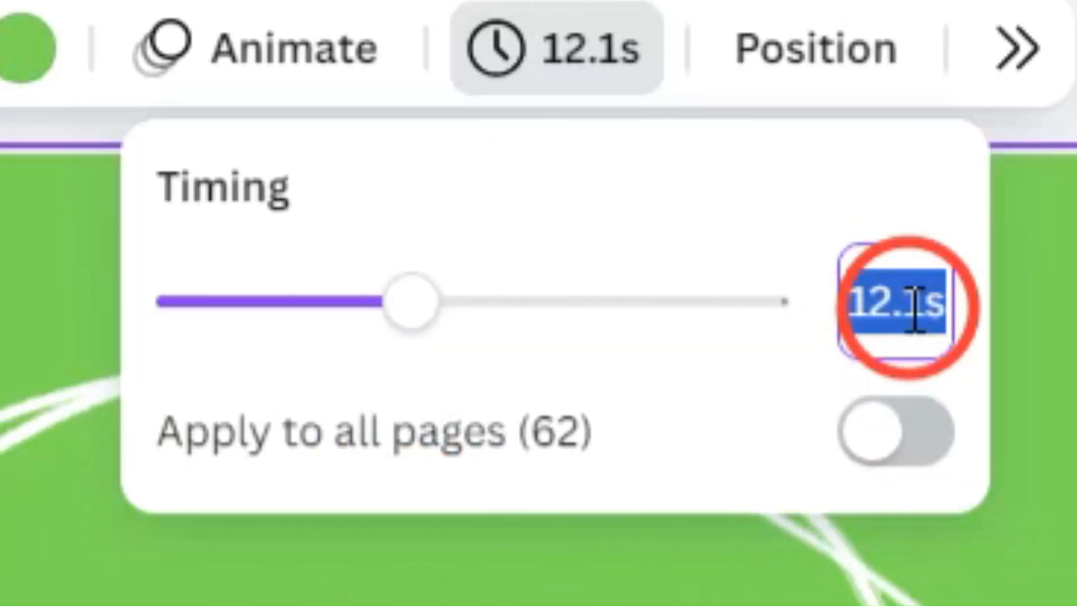
text(1.0)
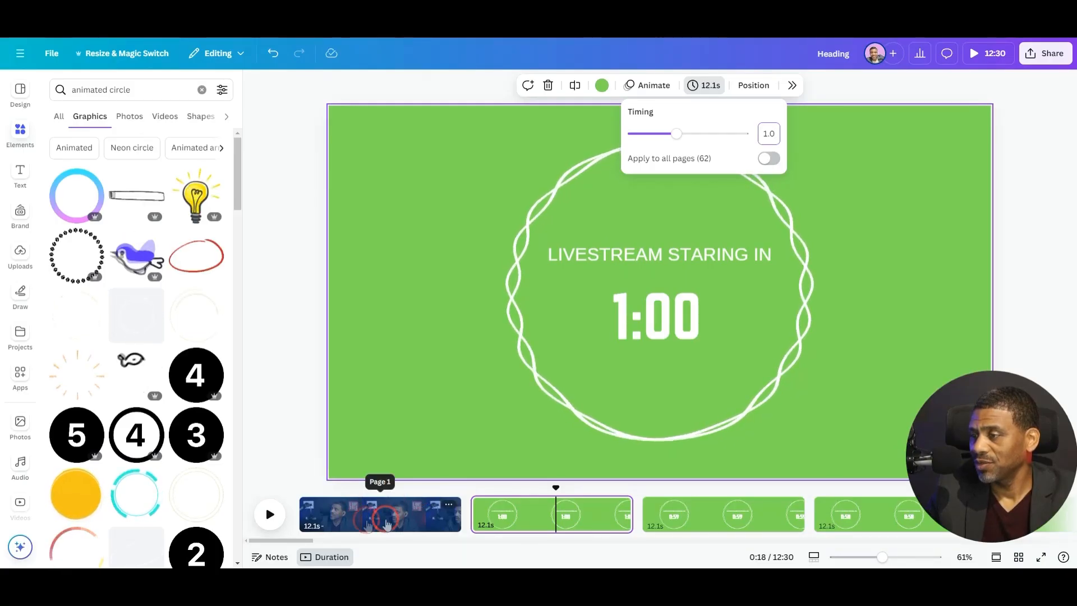
click(387, 524)
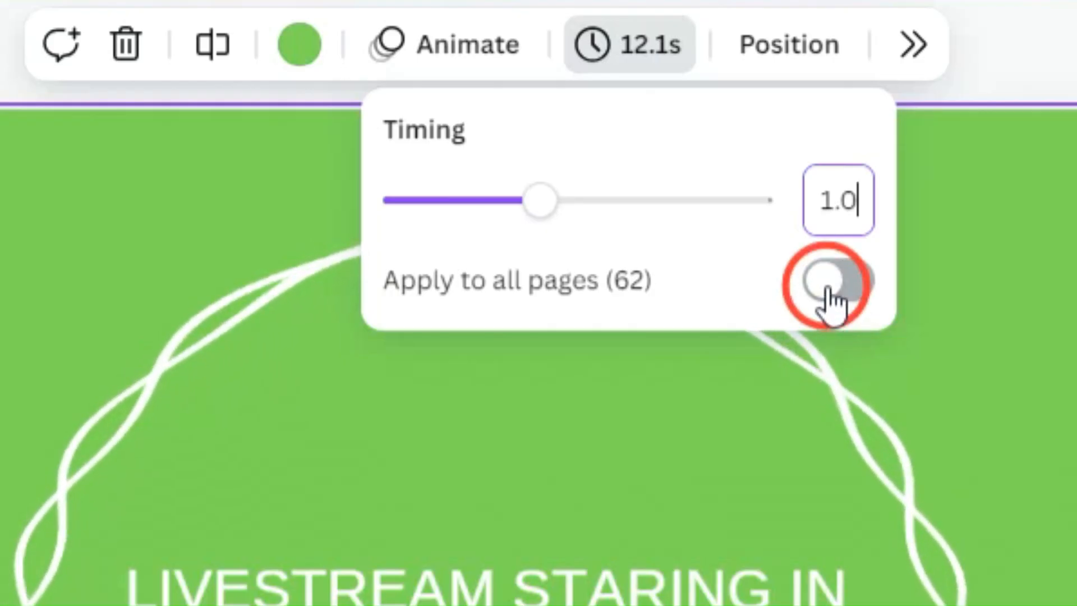
click(829, 293)
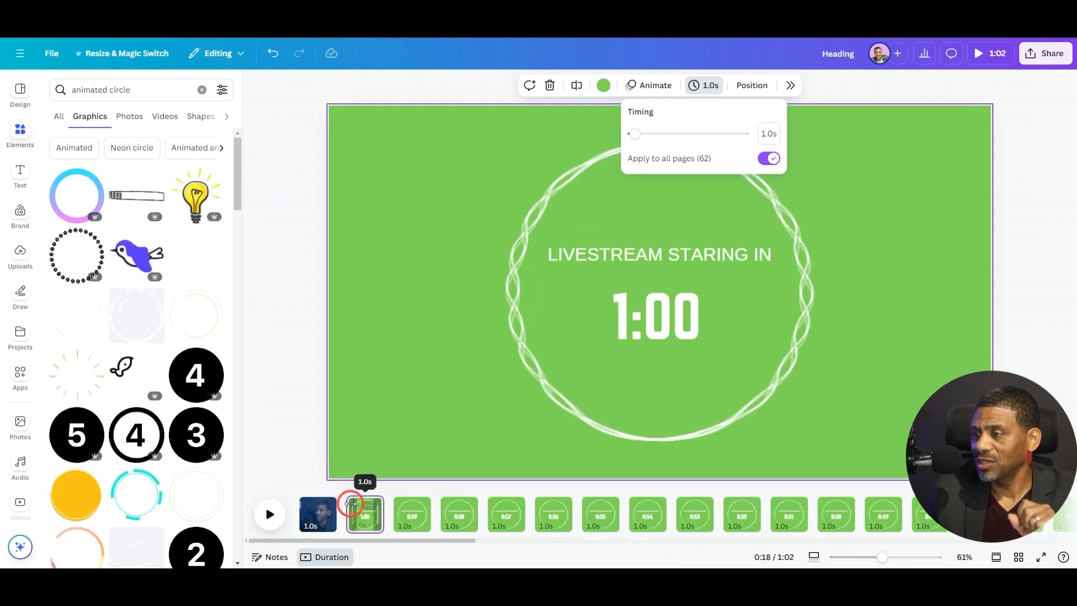
Preview the countdown video starting from the 1:00 page
click(350, 504)
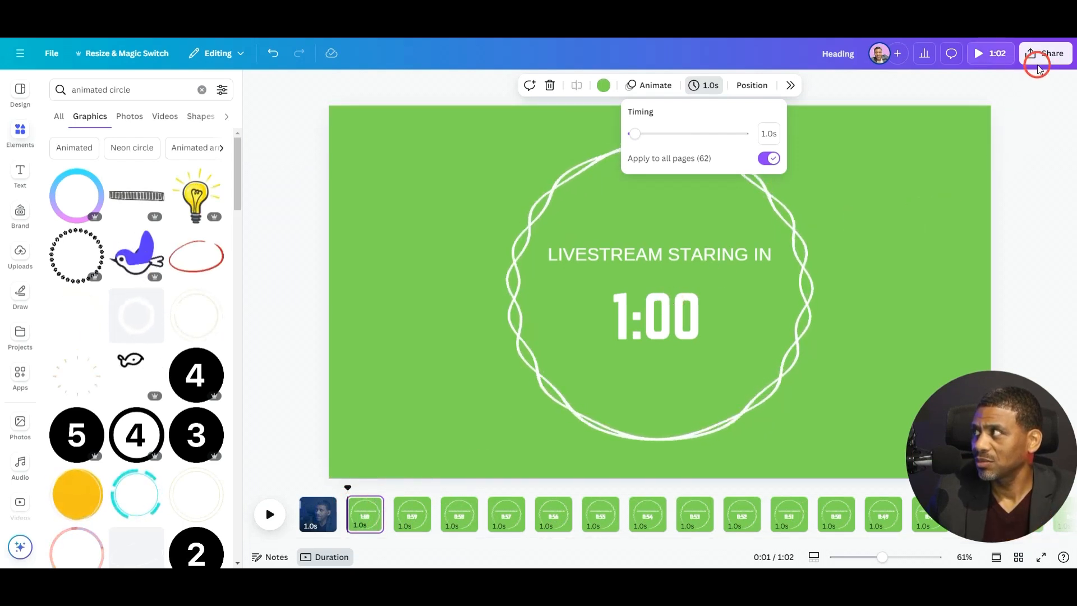
click(979, 56)
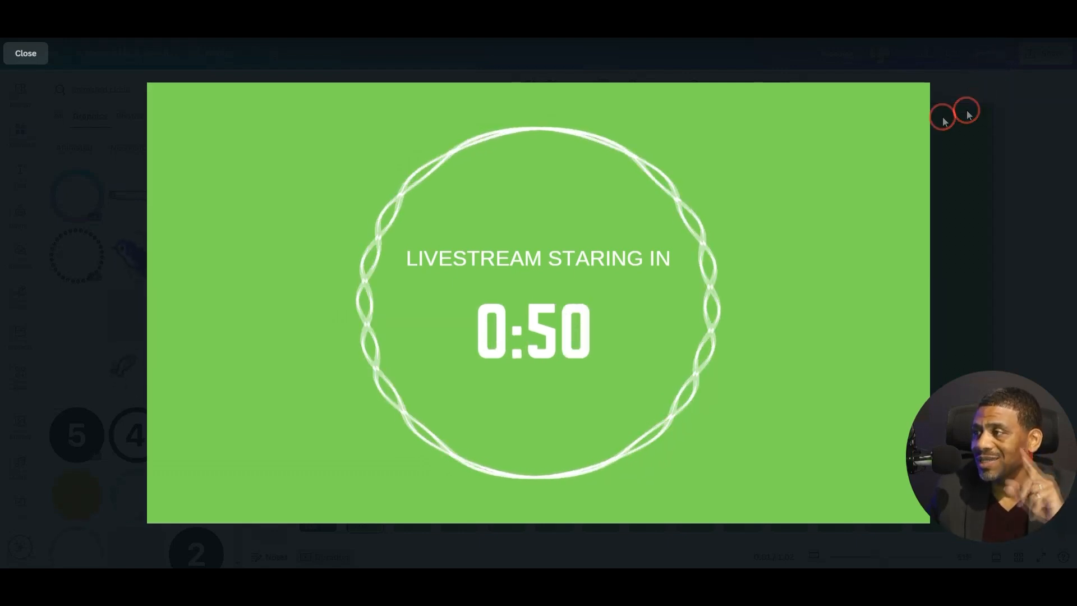
Close the video preview and check the 1:00 and 0:59 countdown pages in the editor
click(25, 53)
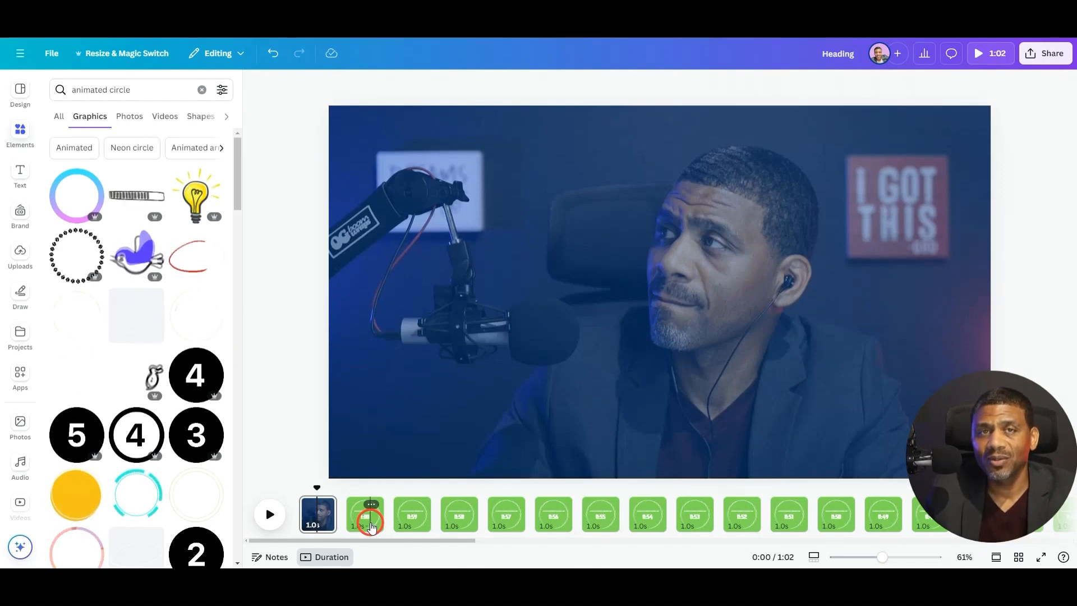
click(364, 523)
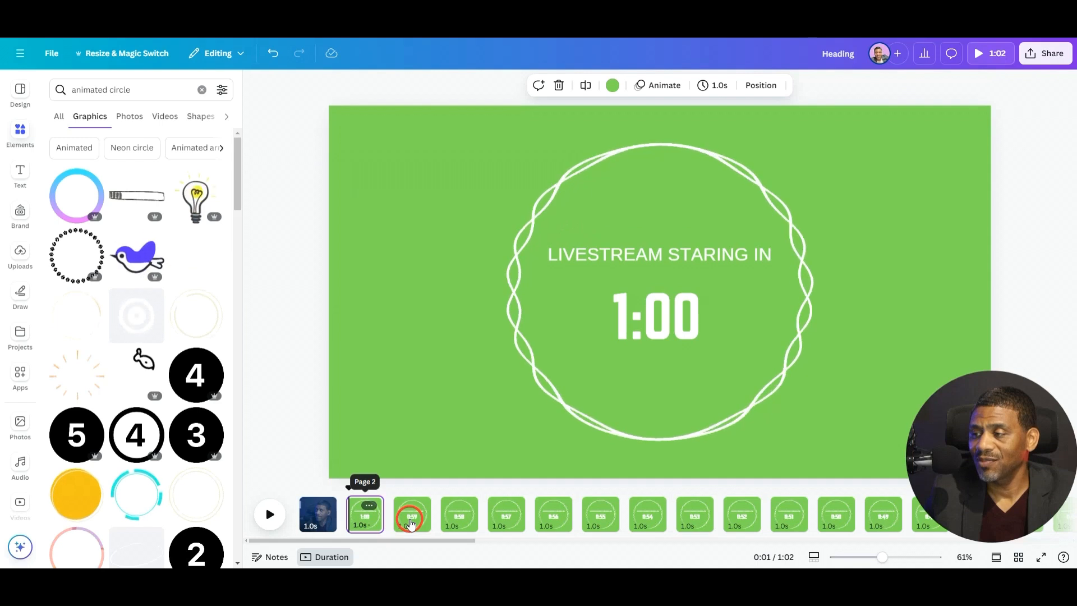
click(412, 521)
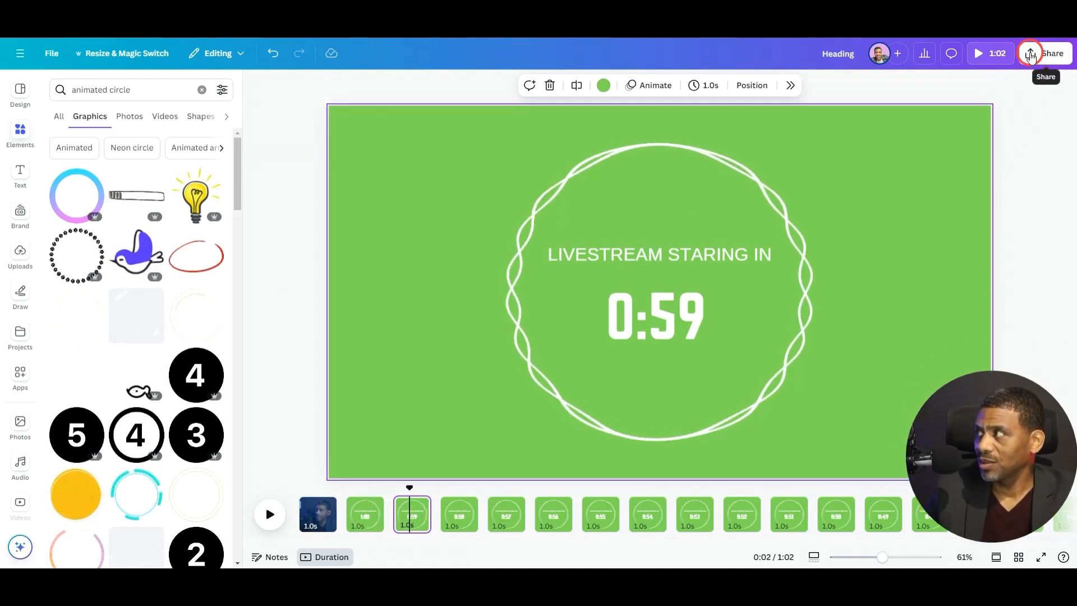
Set up the design's download as an MP4 video with only pages 2–62 selected, leaving out page 1
click(1030, 54)
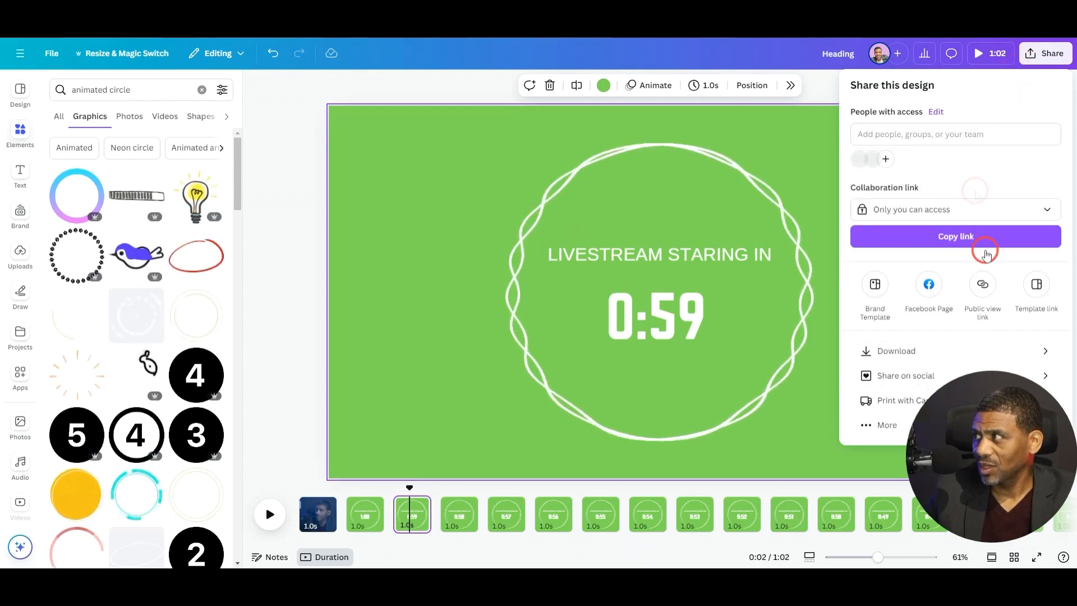
drag(992, 411, 270, 191)
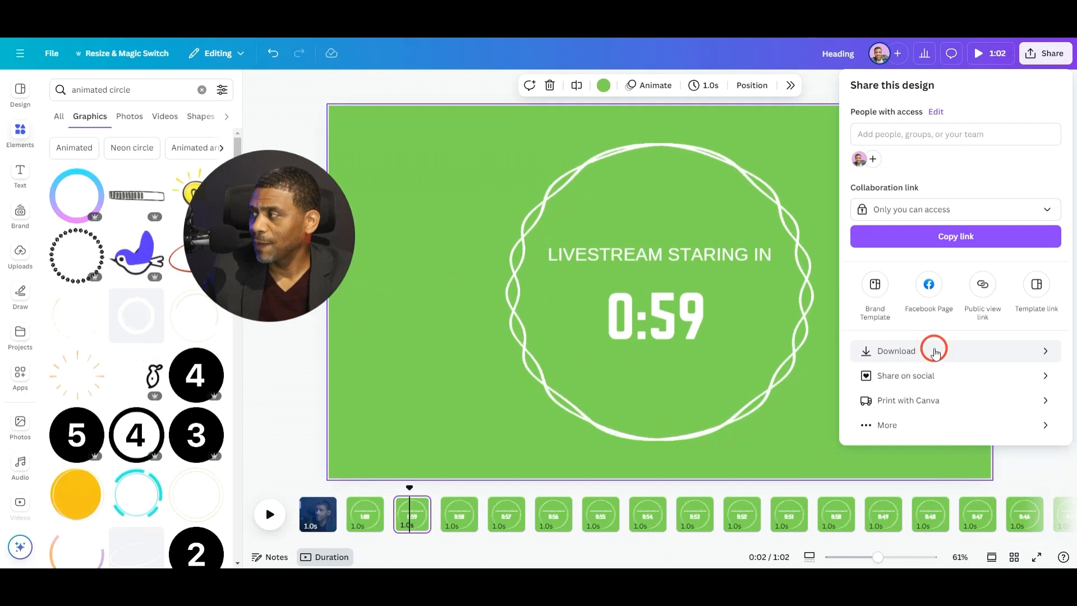
click(933, 351)
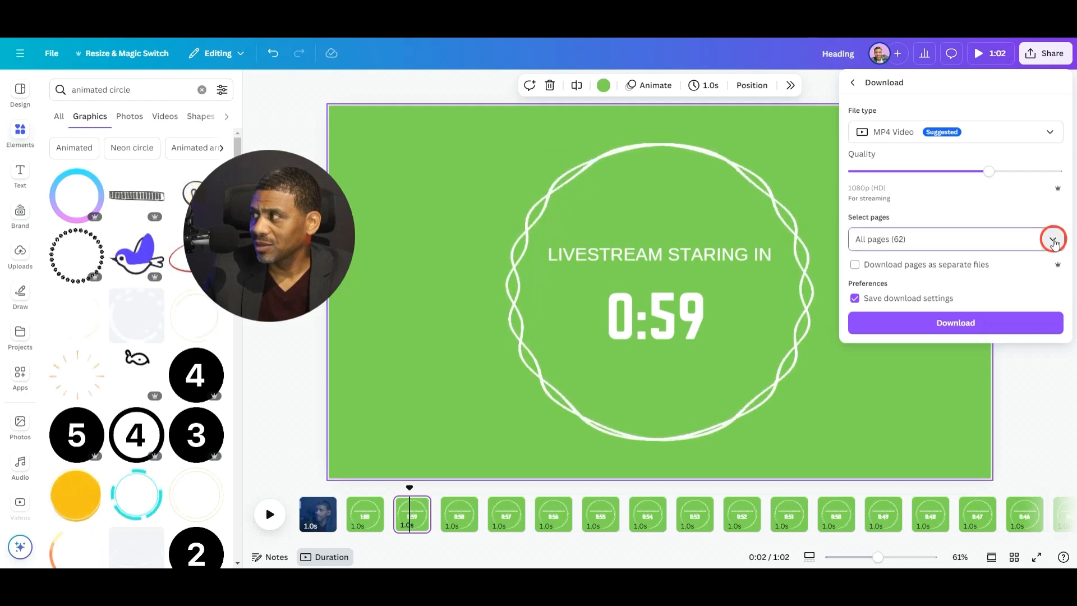
click(1054, 240)
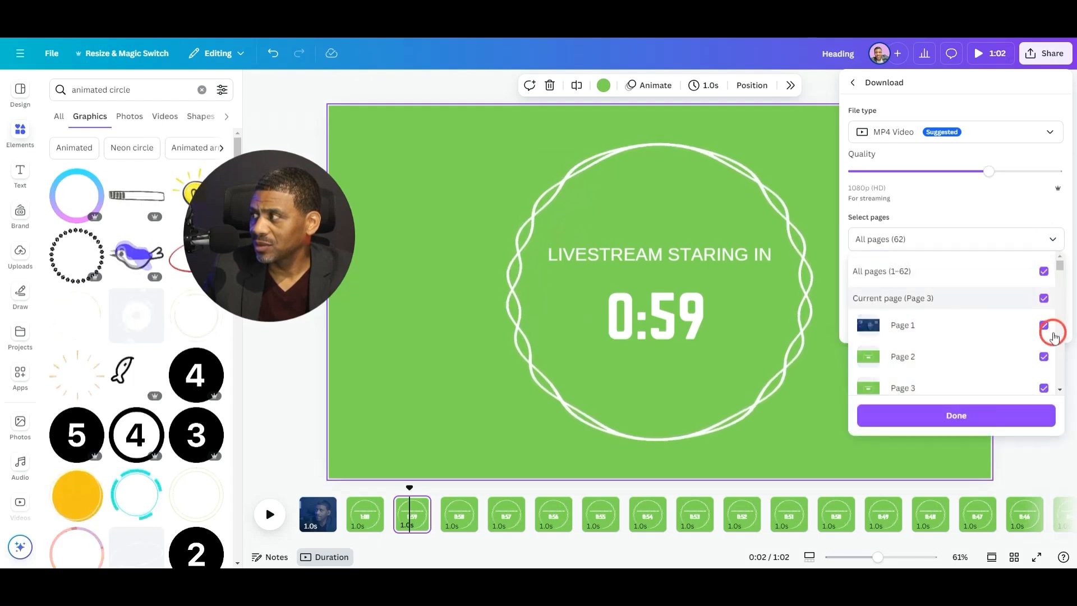
click(1044, 326)
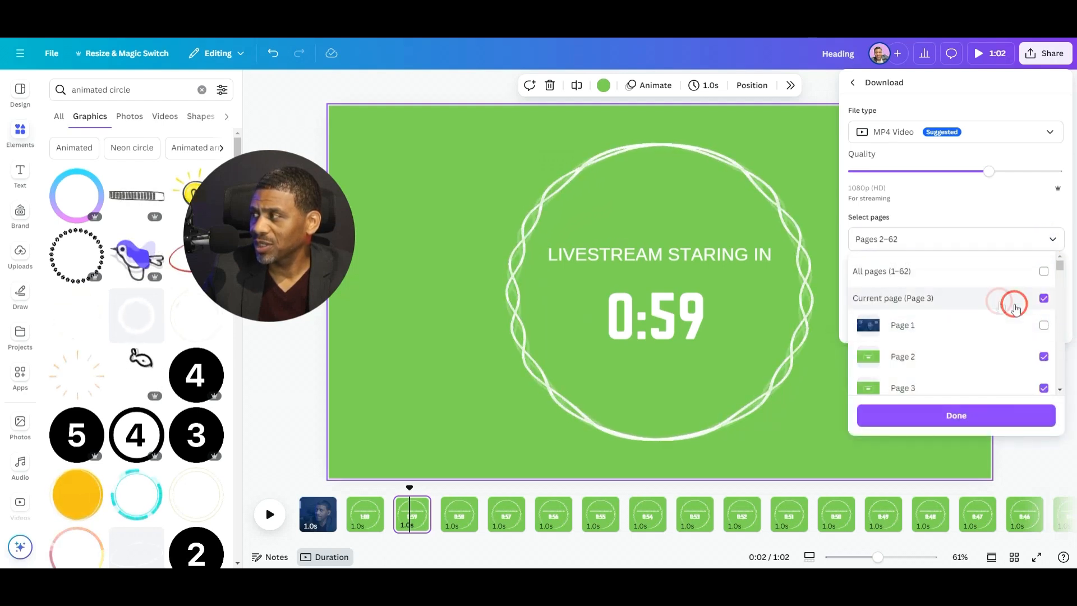
scroll(1039, 360, down, 15)
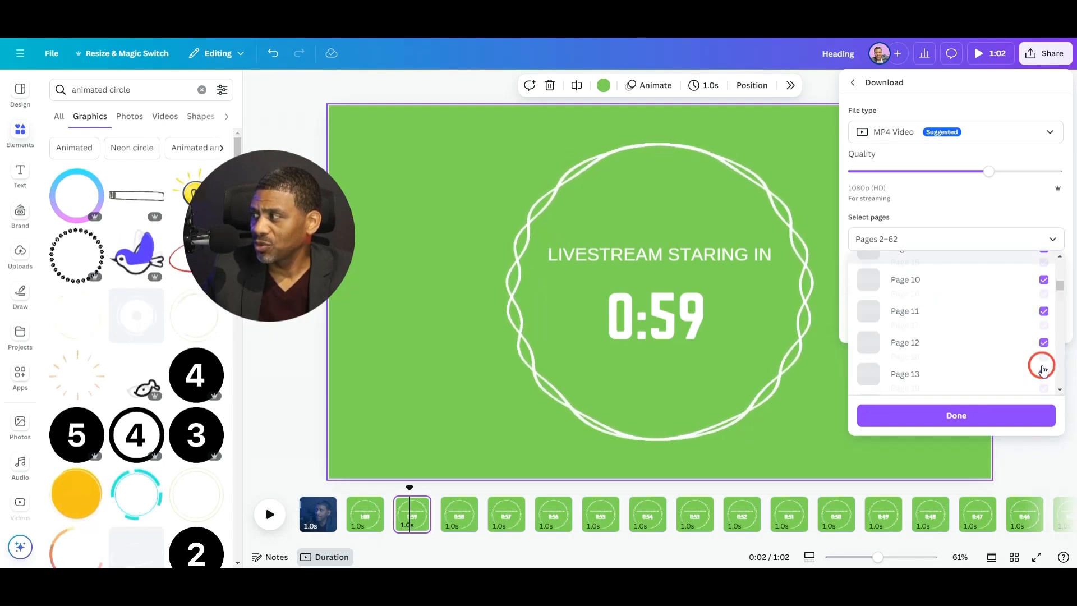
drag(1073, 309, 1067, 410)
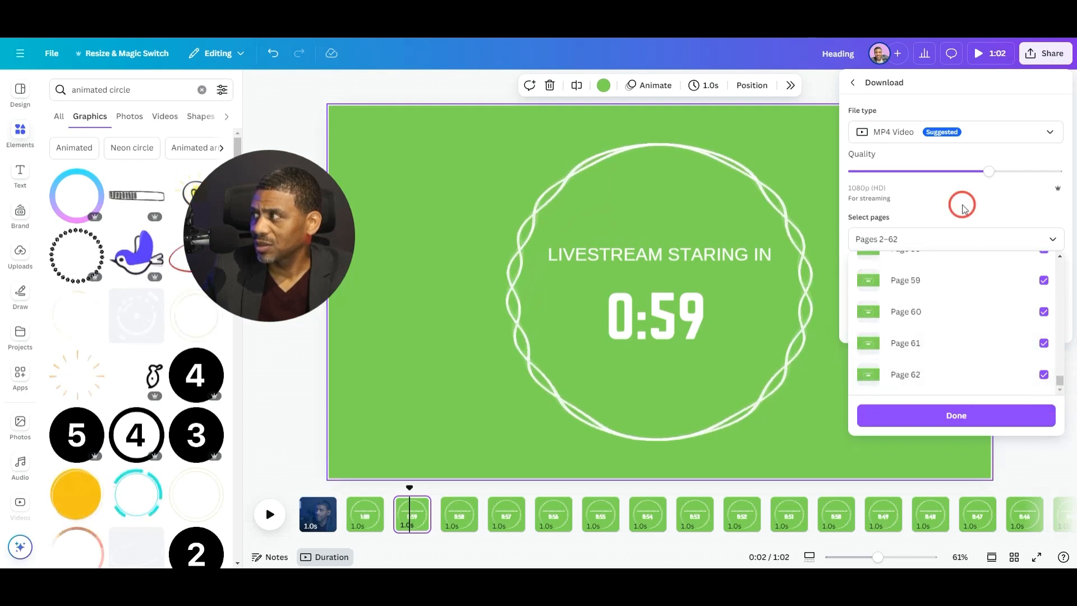
click(987, 423)
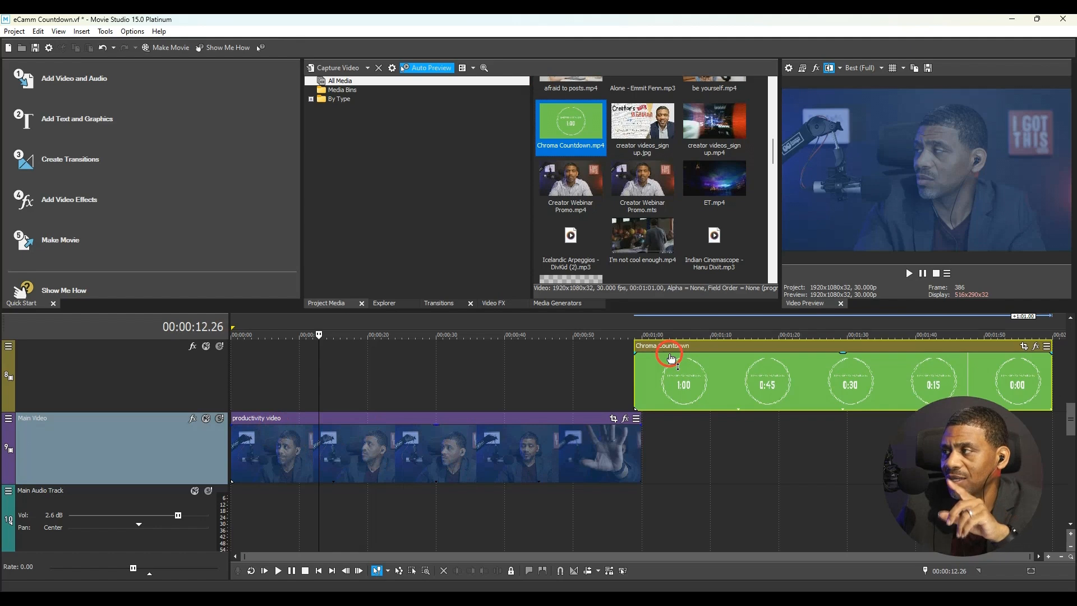
In Movie Studio, slide the Chroma Countdown clip over the productivity video and back off it, comparing the preview with and without the overlay
scroll(704, 212, up, 10)
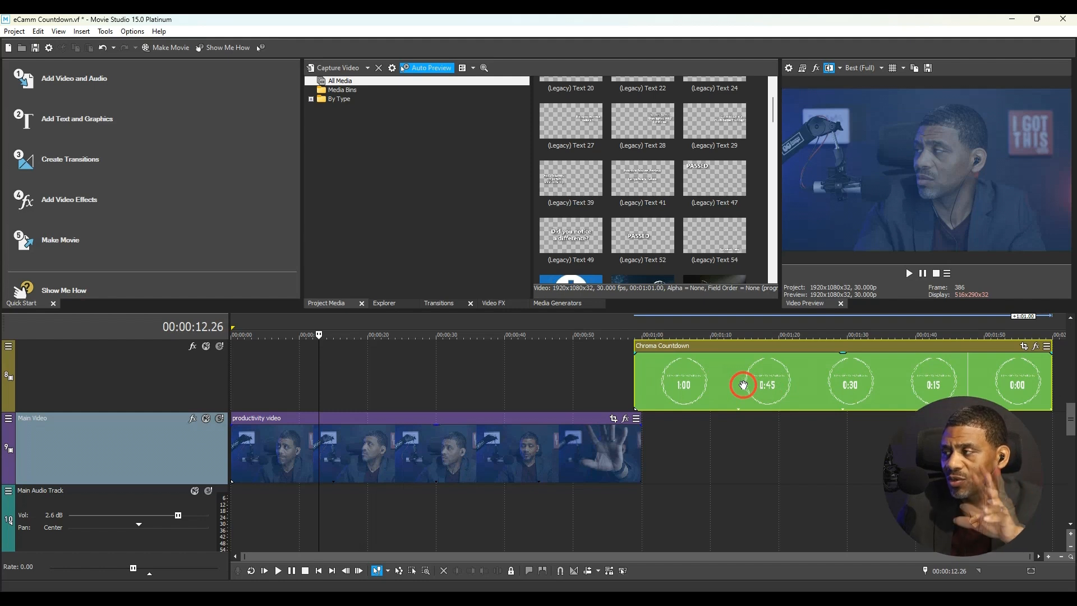
drag(768, 384, 763, 384)
drag(760, 385, 758, 384)
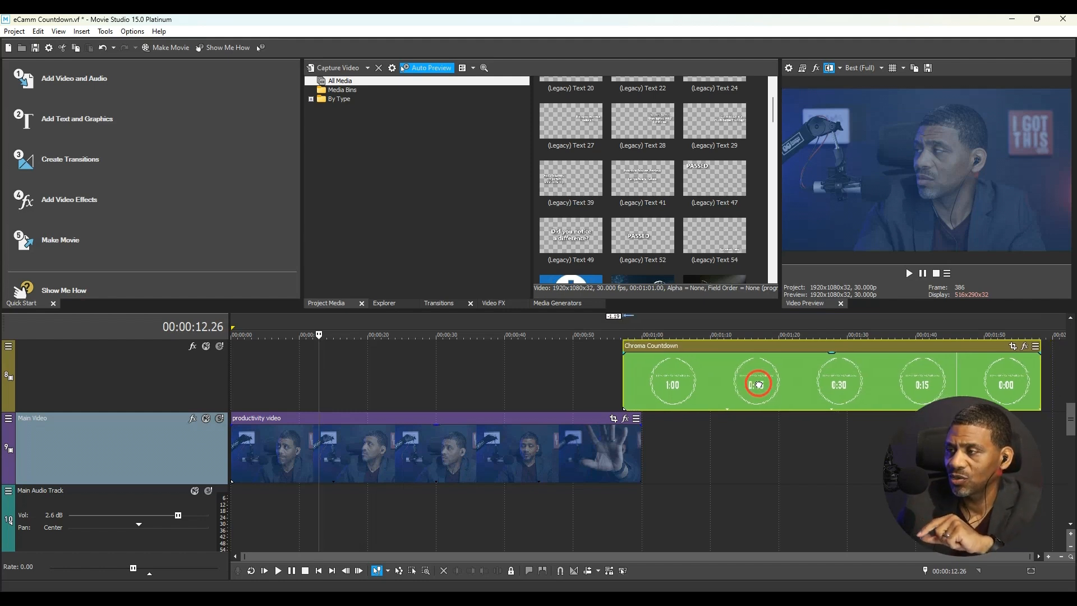
click(406, 393)
click(752, 378)
drag(702, 376, 259, 385)
click(260, 386)
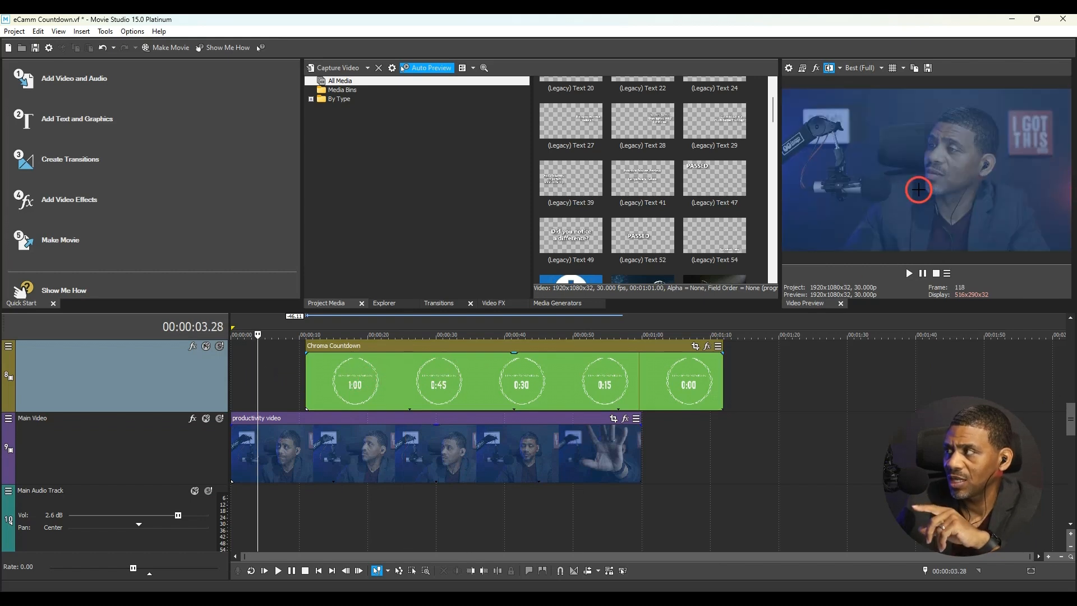
click(348, 373)
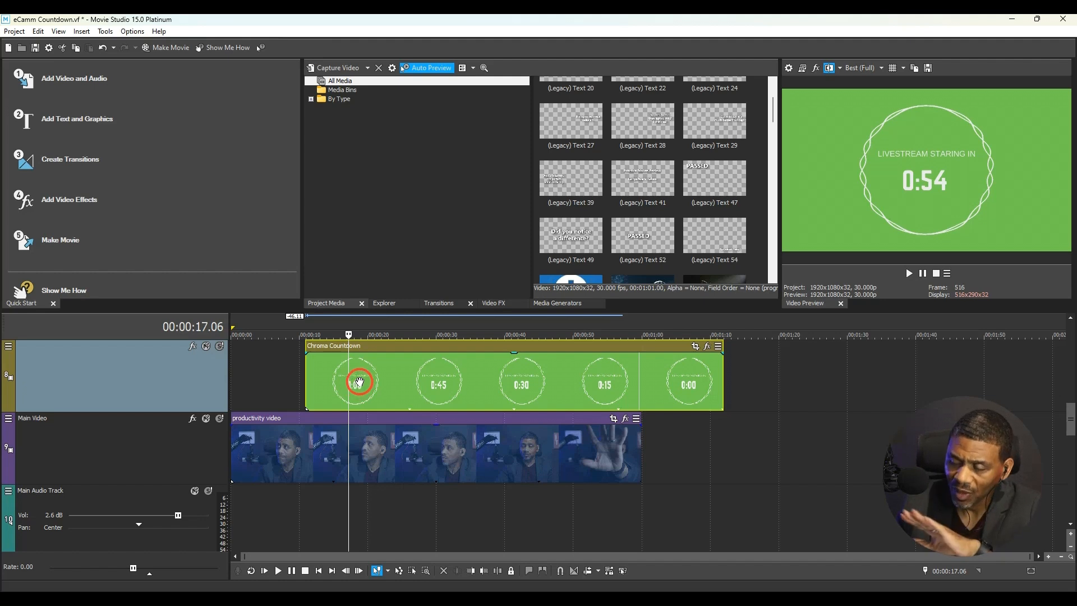
drag(424, 382, 580, 387)
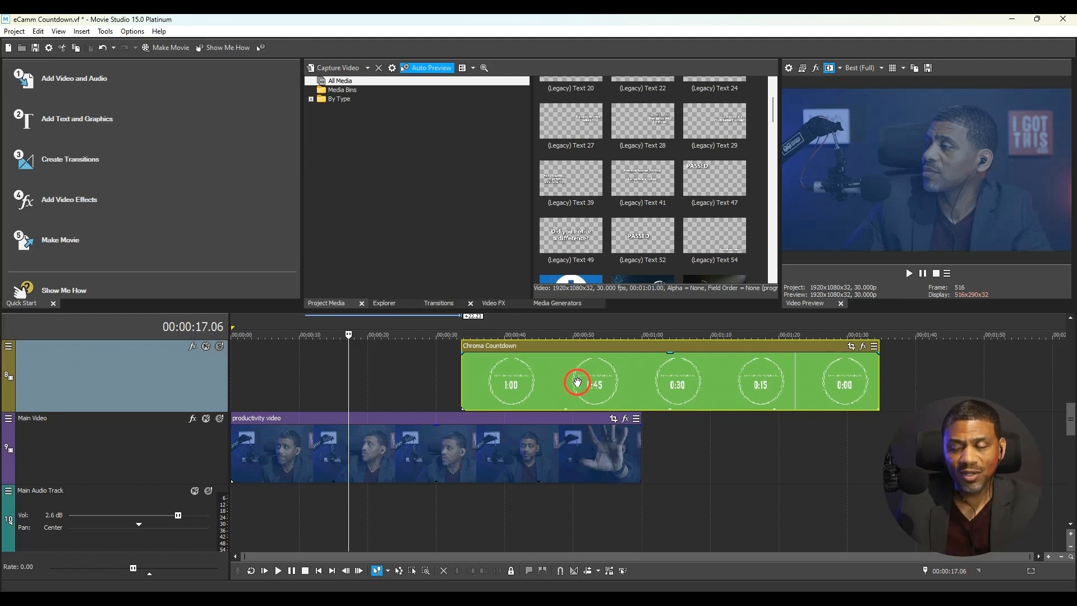
Move the Chroma Countdown clip to the timeline start and shift the productivity video so both clips end together
click(495, 303)
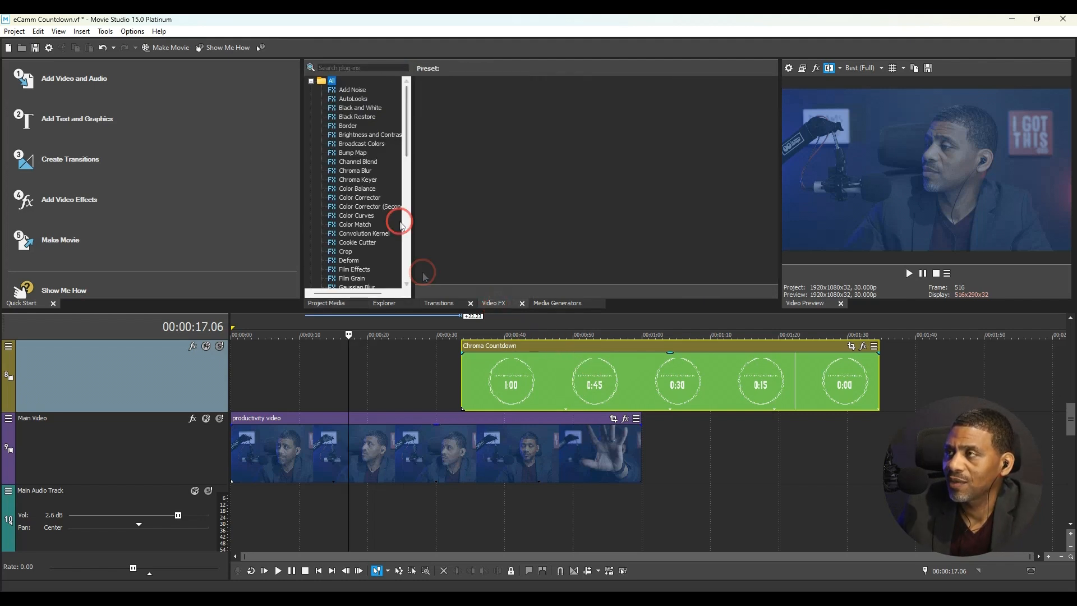
click(613, 377)
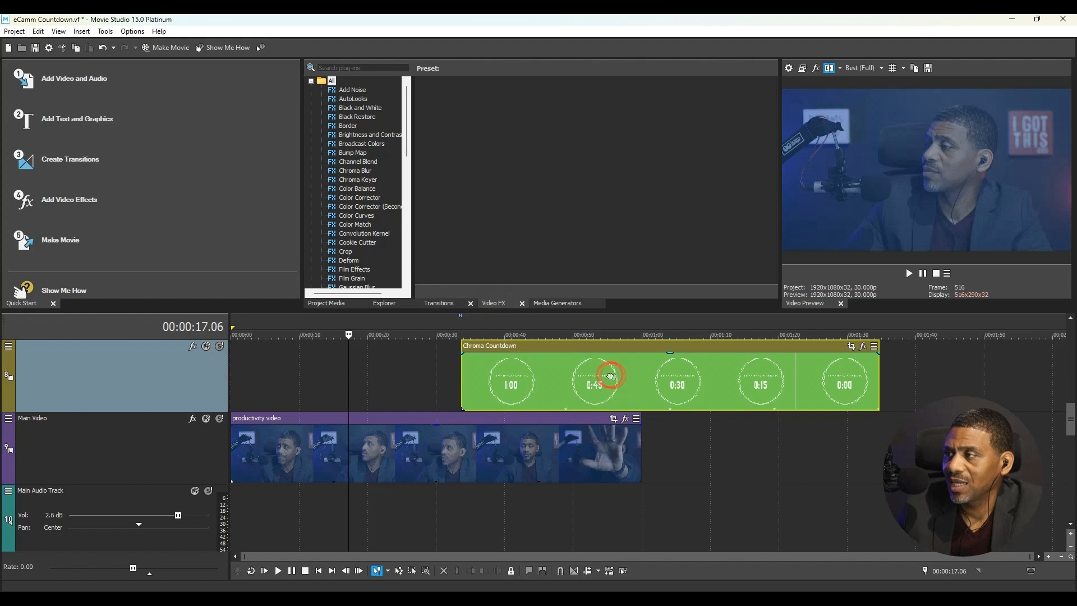
drag(505, 373, 394, 362)
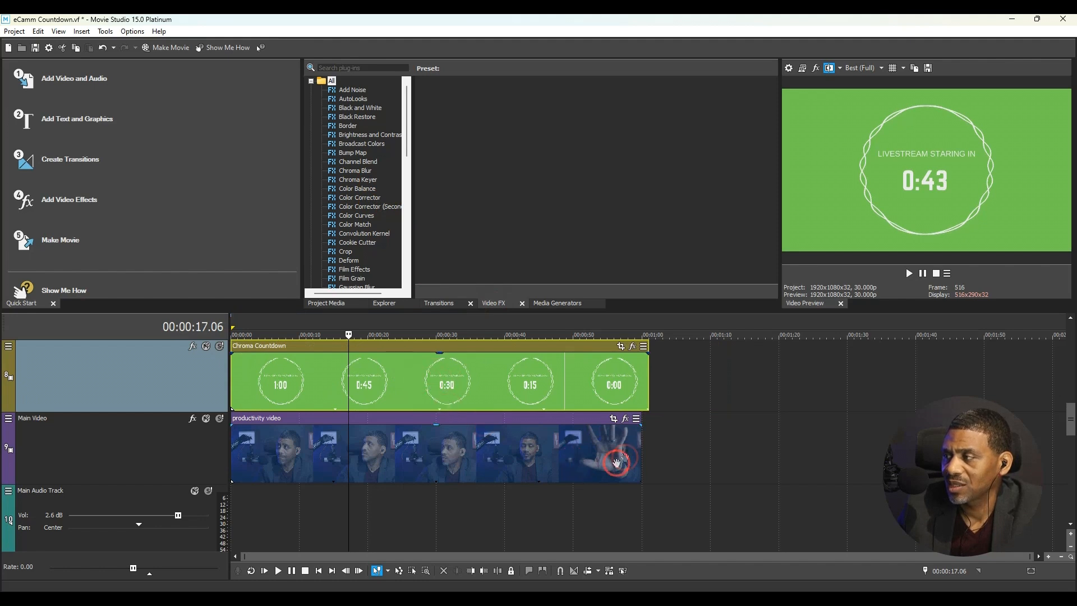
mouse_move(641, 444)
mouse_down()
mouse_move(658, 439)
mouse_move(641, 438)
mouse_up()
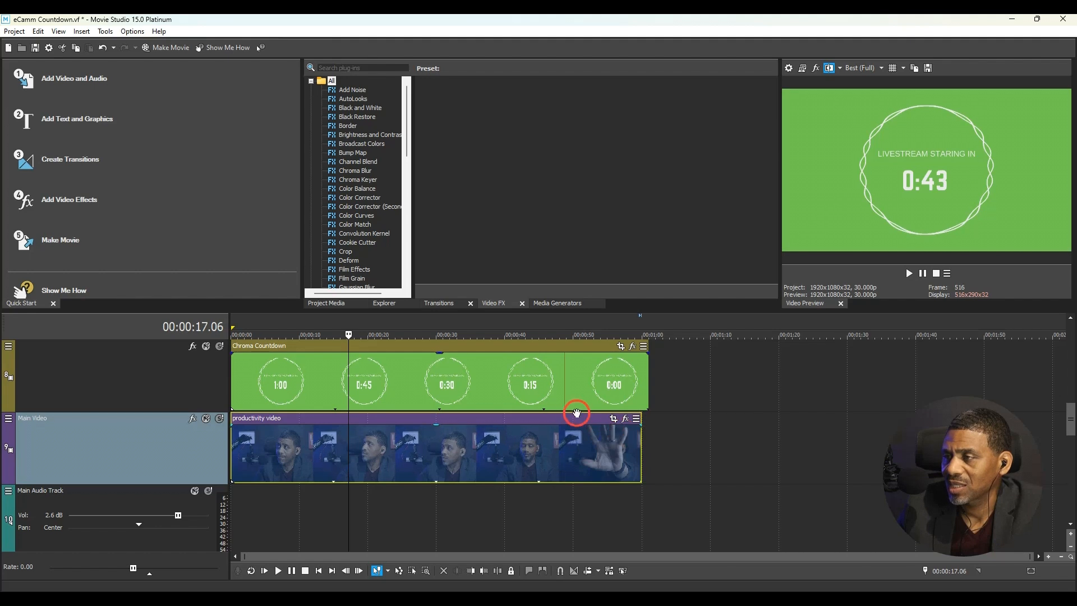
drag(528, 439, 534, 440)
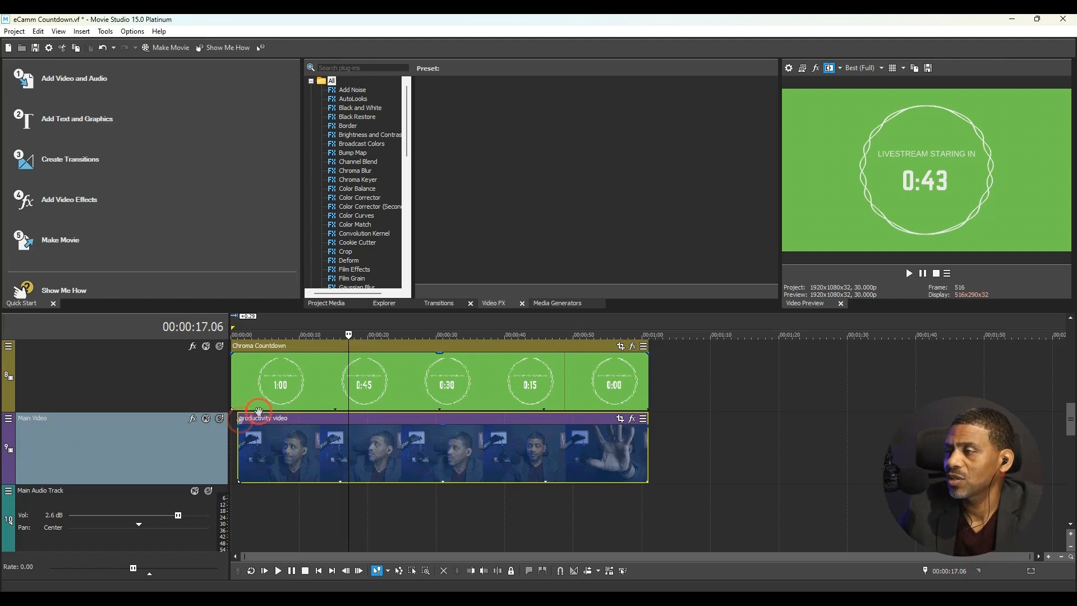
Play the timeline's opening seconds, check the frame where the productivity video begins, and return to the start
click(318, 570)
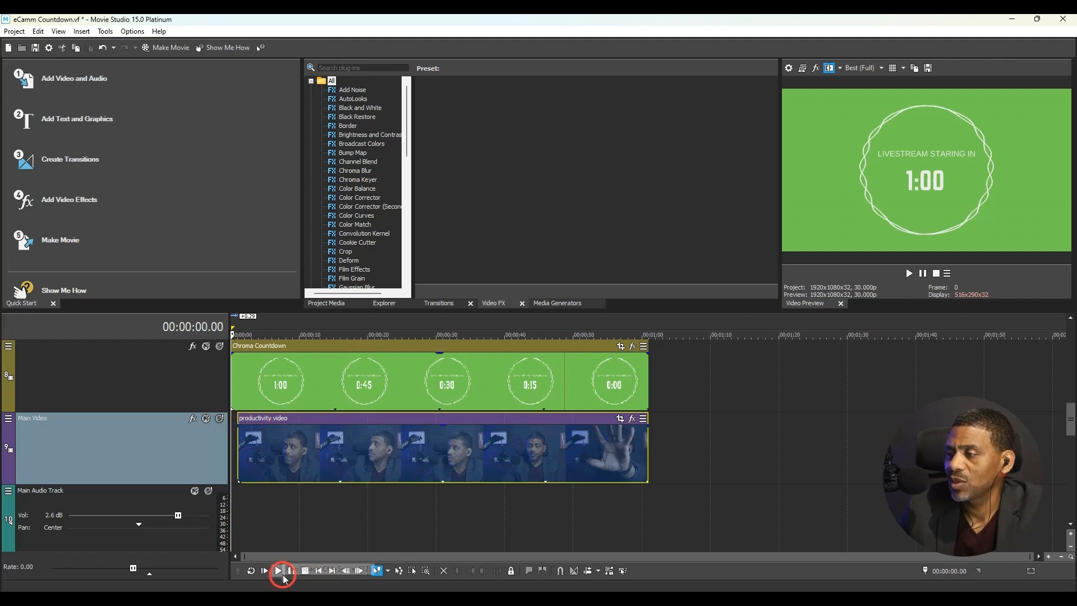
click(278, 570)
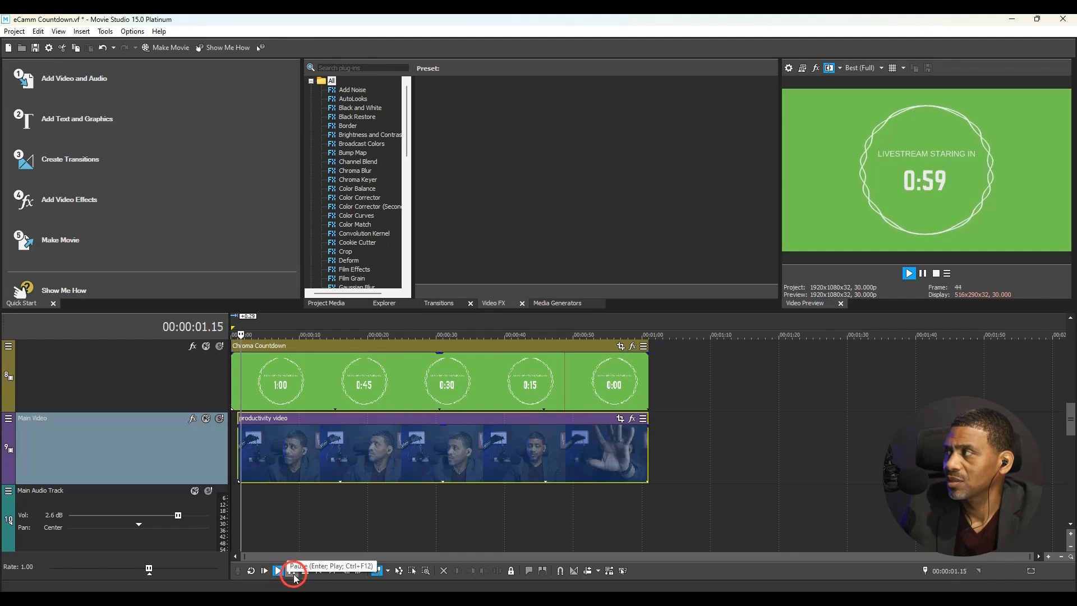
click(292, 571)
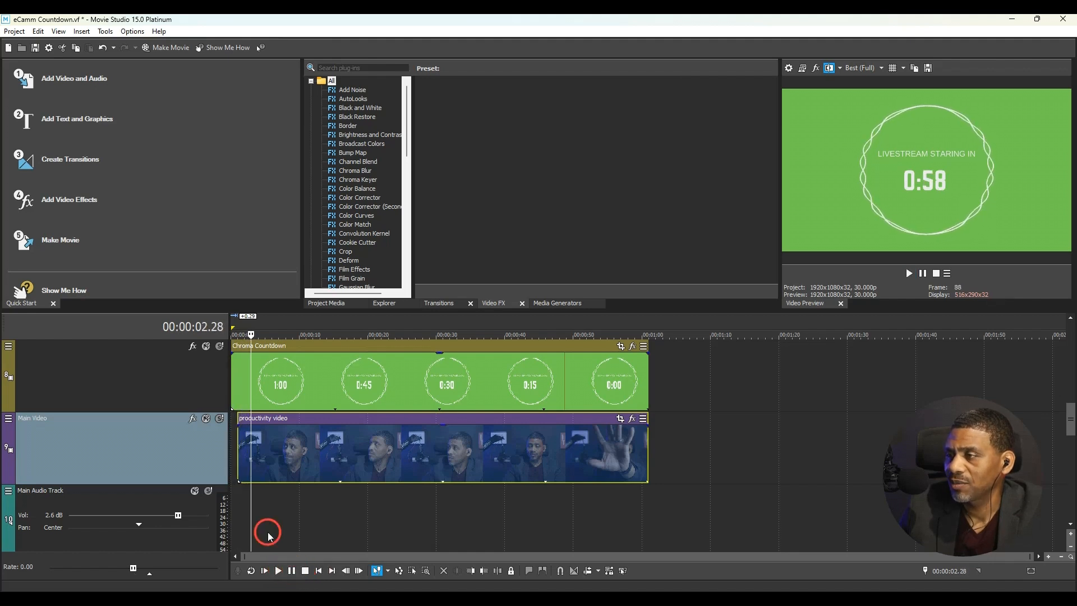
click(238, 490)
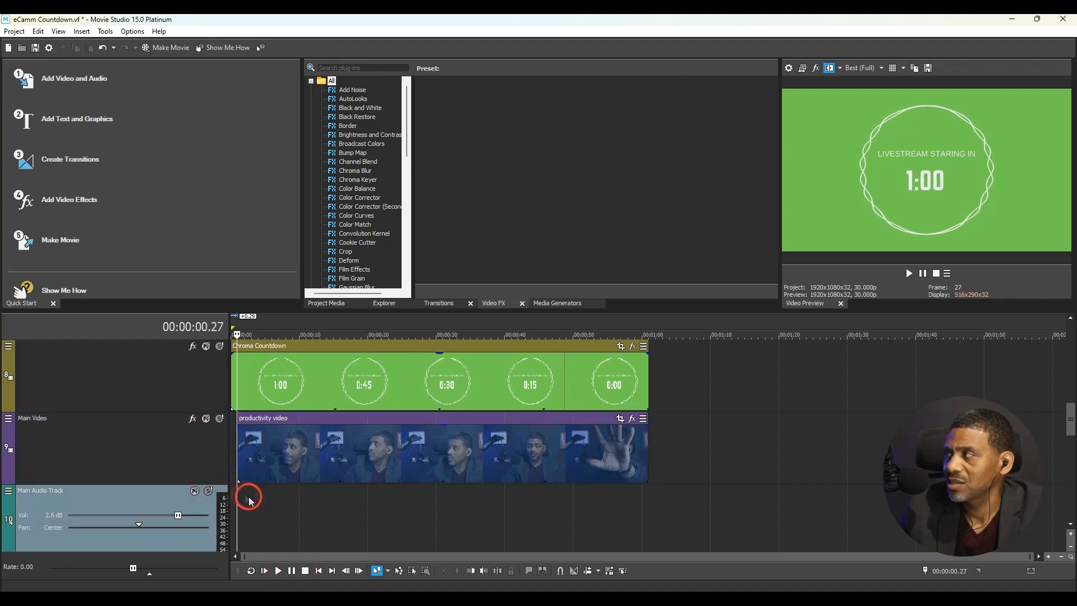
click(318, 571)
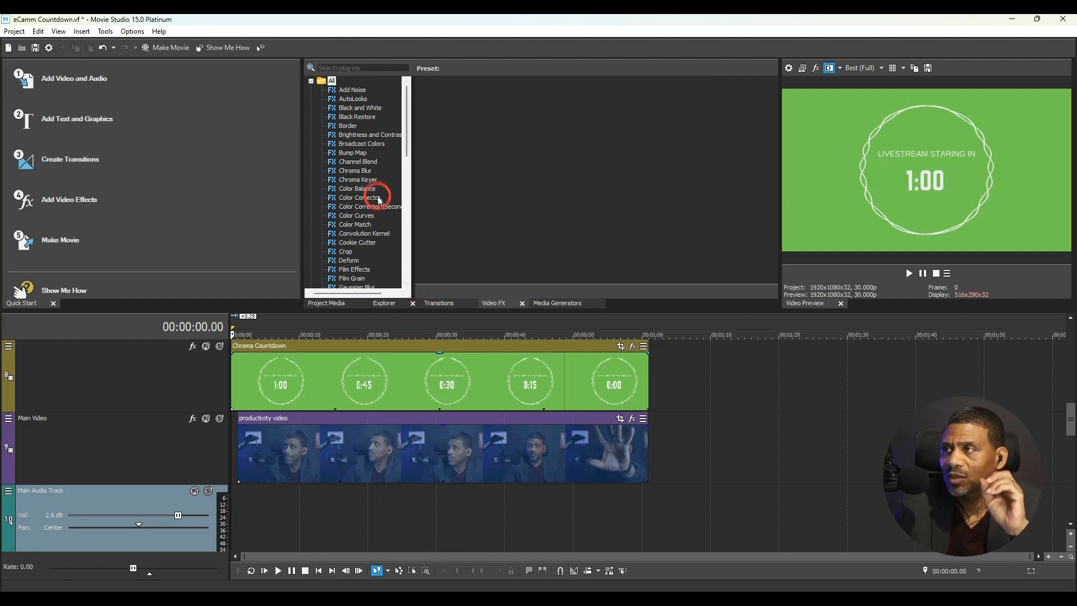
Apply the Chroma Keyer's Green Screen preset to the Chroma Countdown clip and raise its low threshold to about 0.905
click(364, 180)
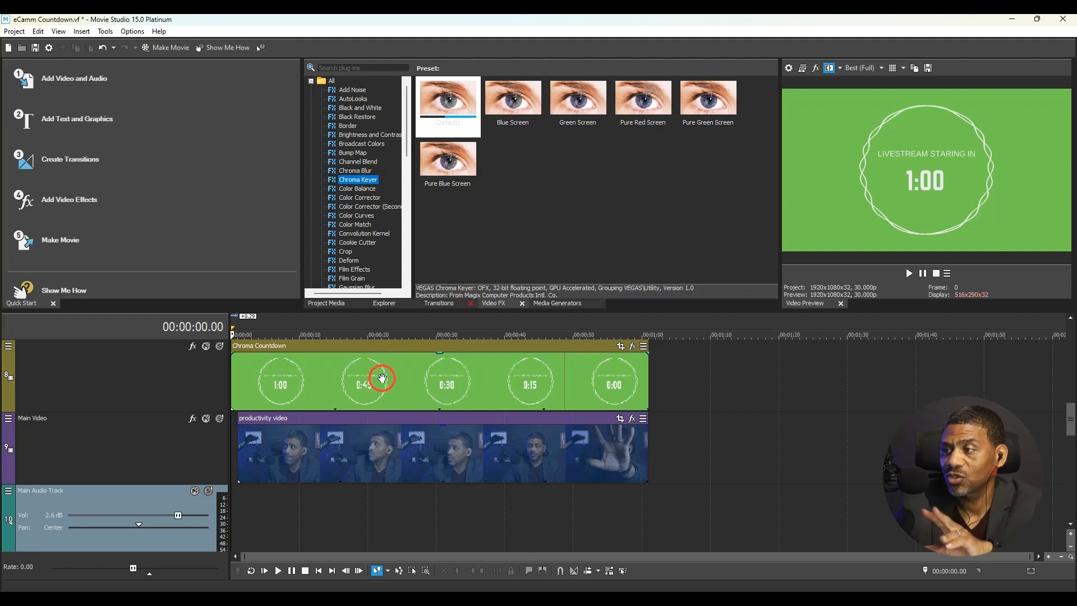
drag(579, 100, 454, 388)
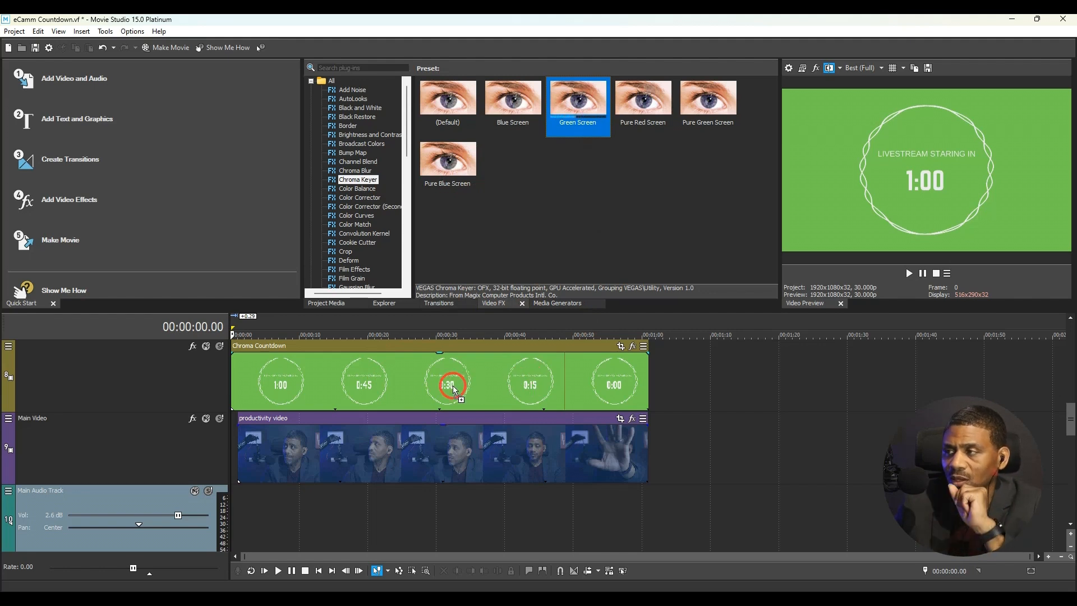
drag(454, 389, 454, 390)
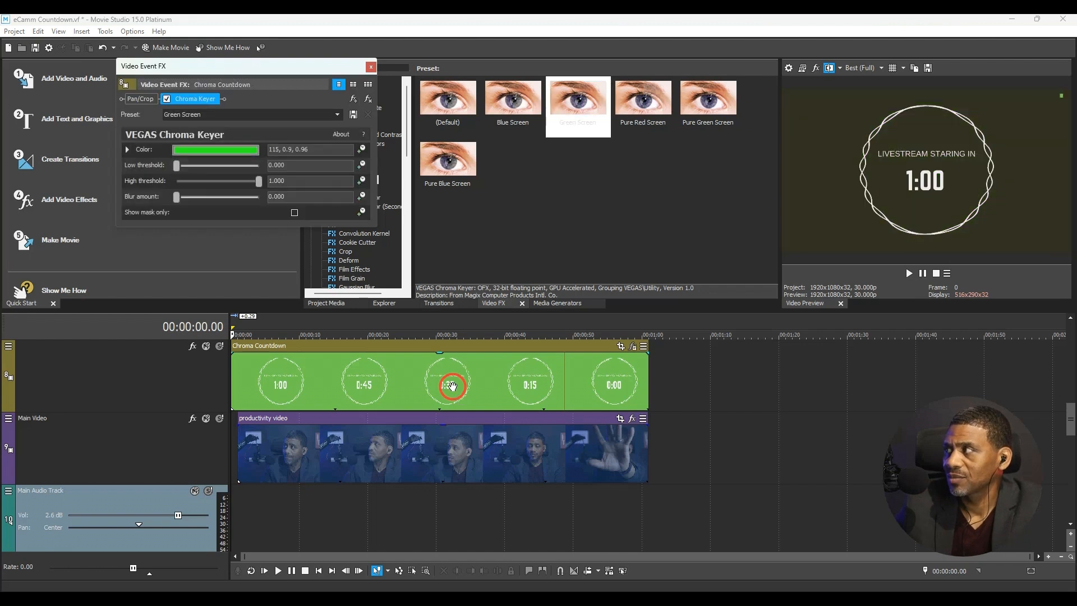
click(385, 335)
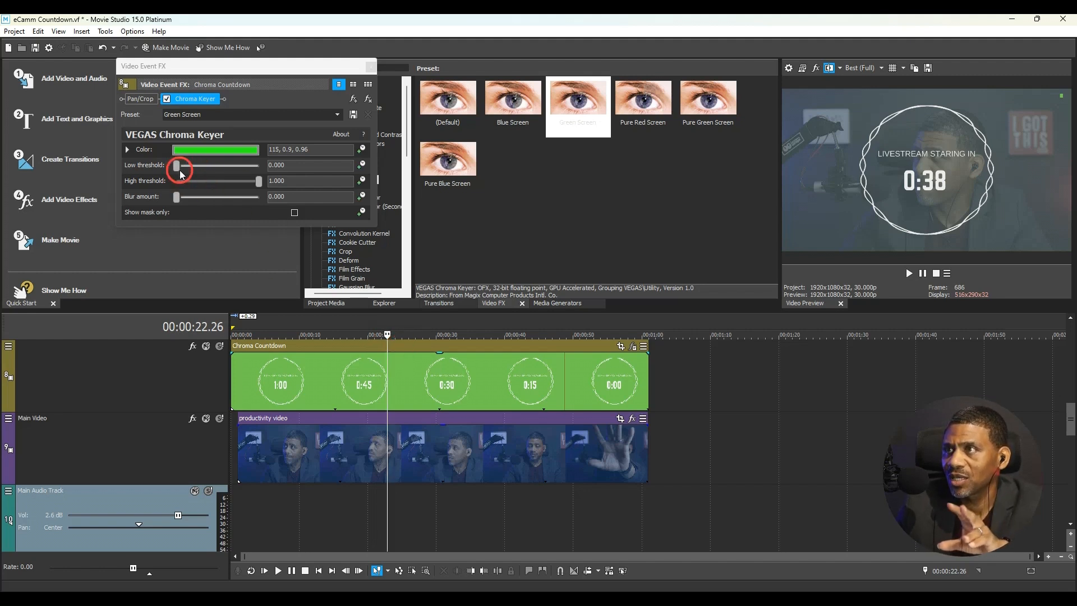
drag(176, 166, 243, 173)
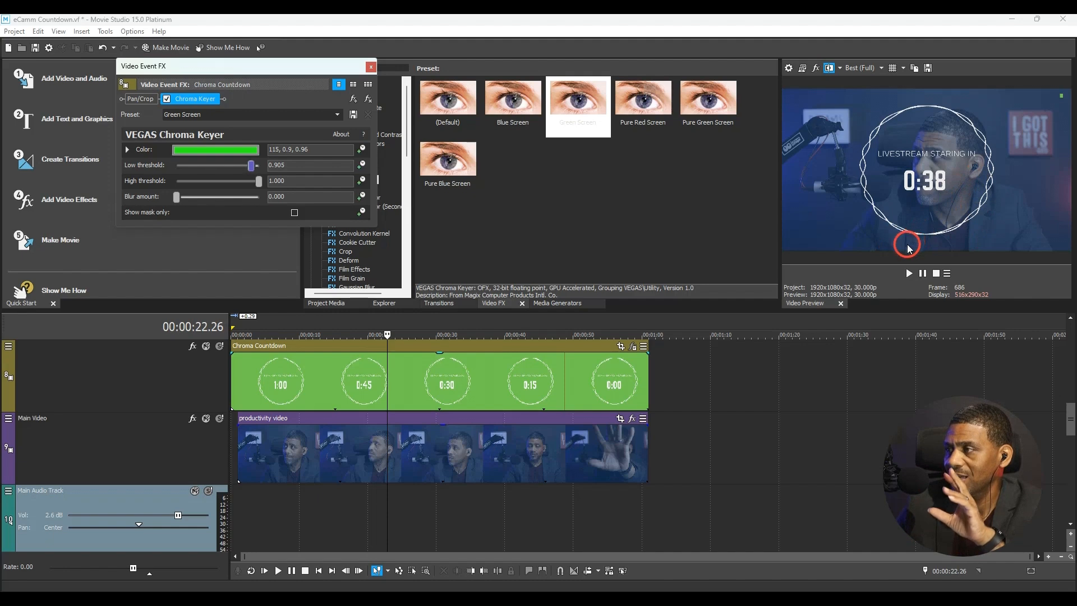
Reposition the Chroma Countdown overlay with Event Pan/Crop to about X Center 838.5 and Y Center 594.0
click(621, 347)
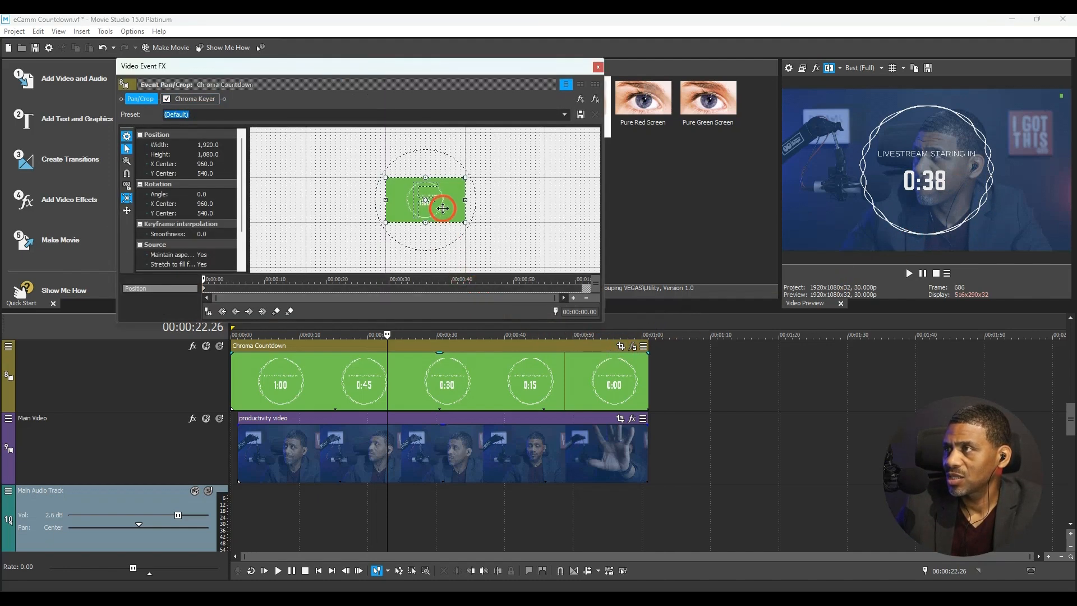
drag(439, 205, 433, 209)
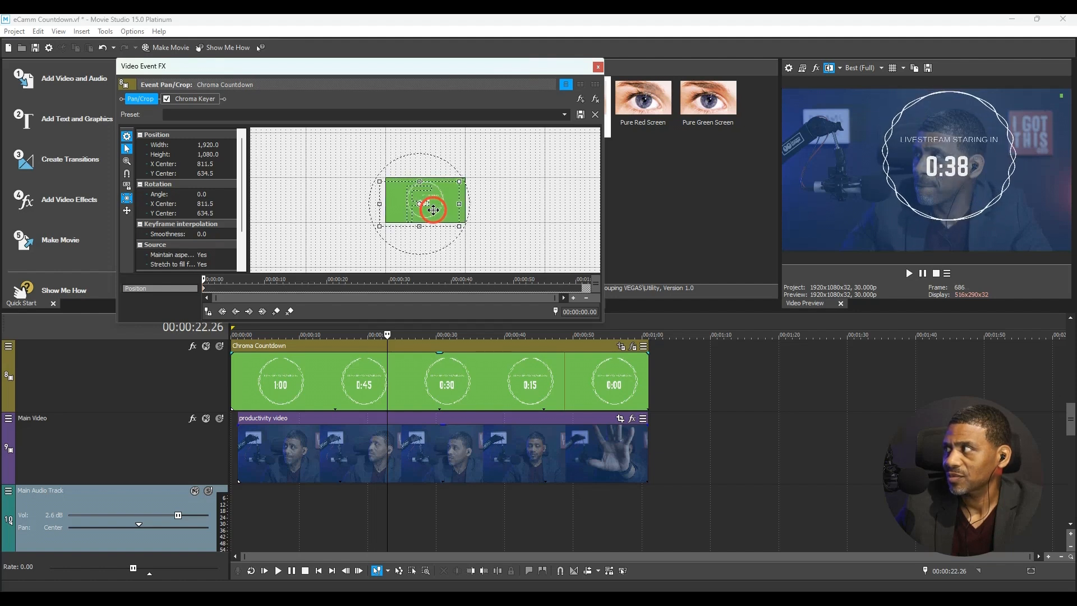
key(Down)
key(Down)
key(Up)
key(Up)
key(Up)
key(Up)
key(Up)
key(Right)
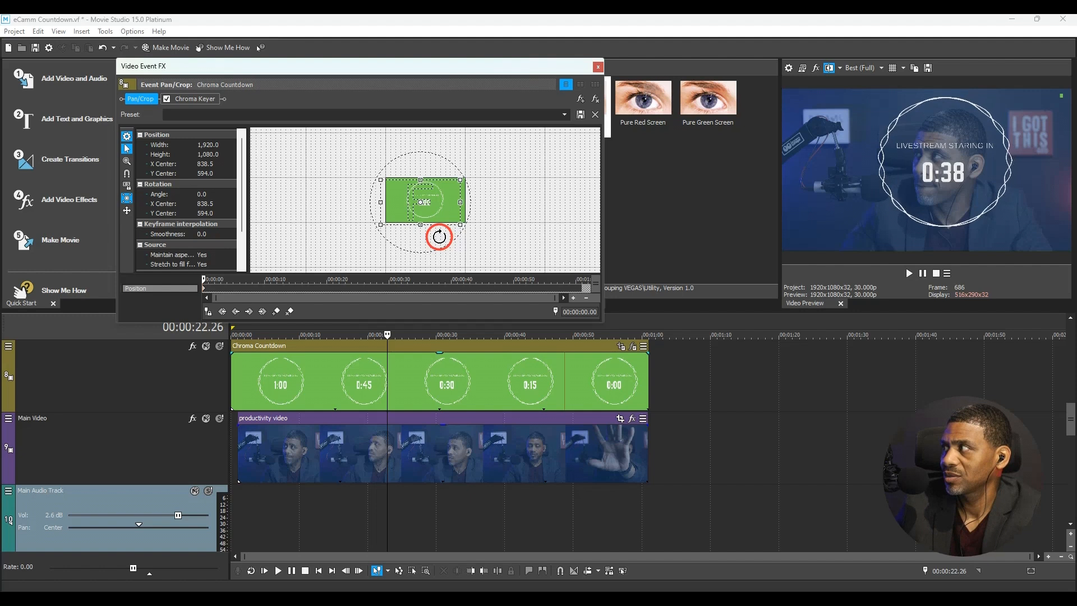
key(Right)
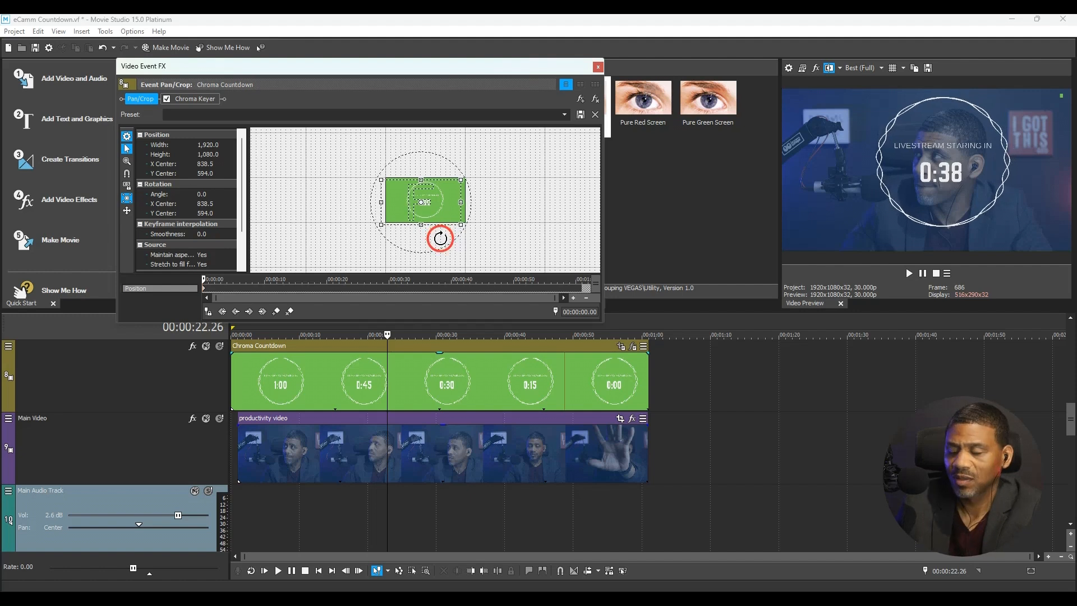
Nudge the Chroma Countdown overlay to X Center 825.0 in Event Pan/Crop and play the timeline from the start
key(Left)
key(Left)
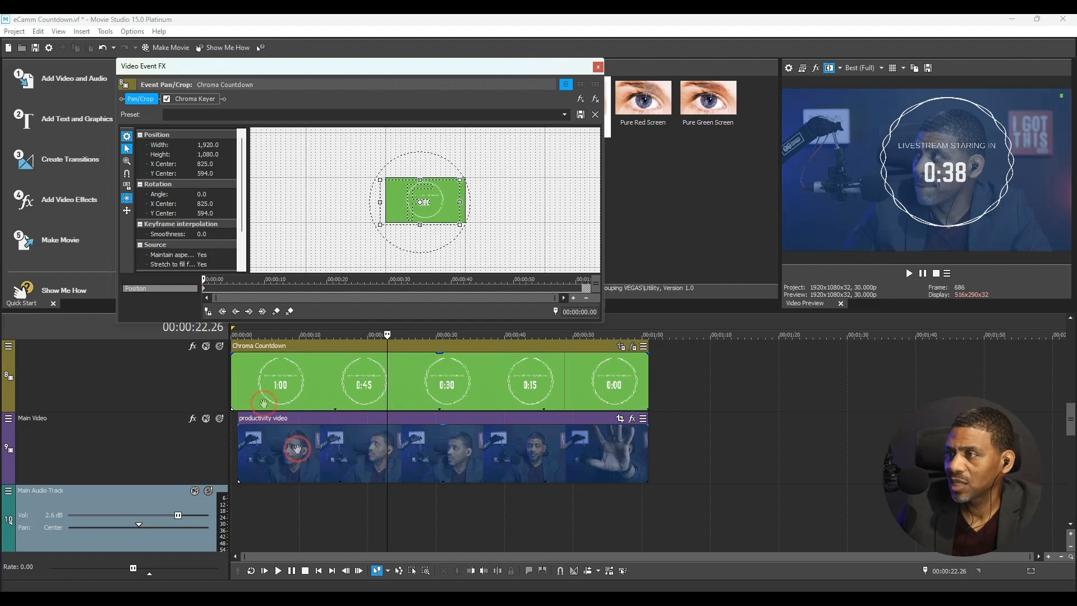
click(318, 570)
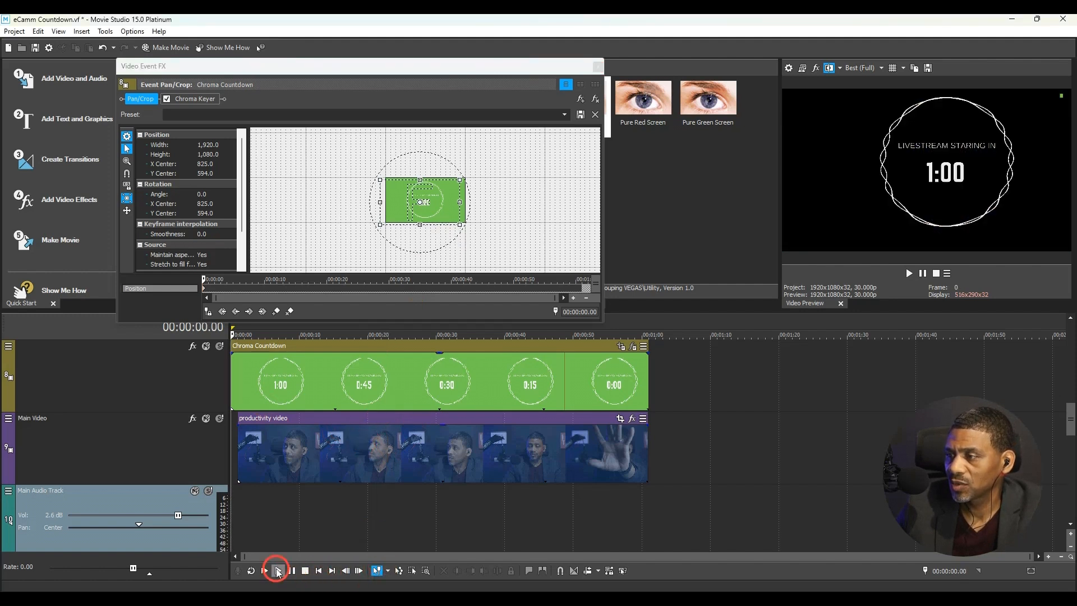
click(278, 571)
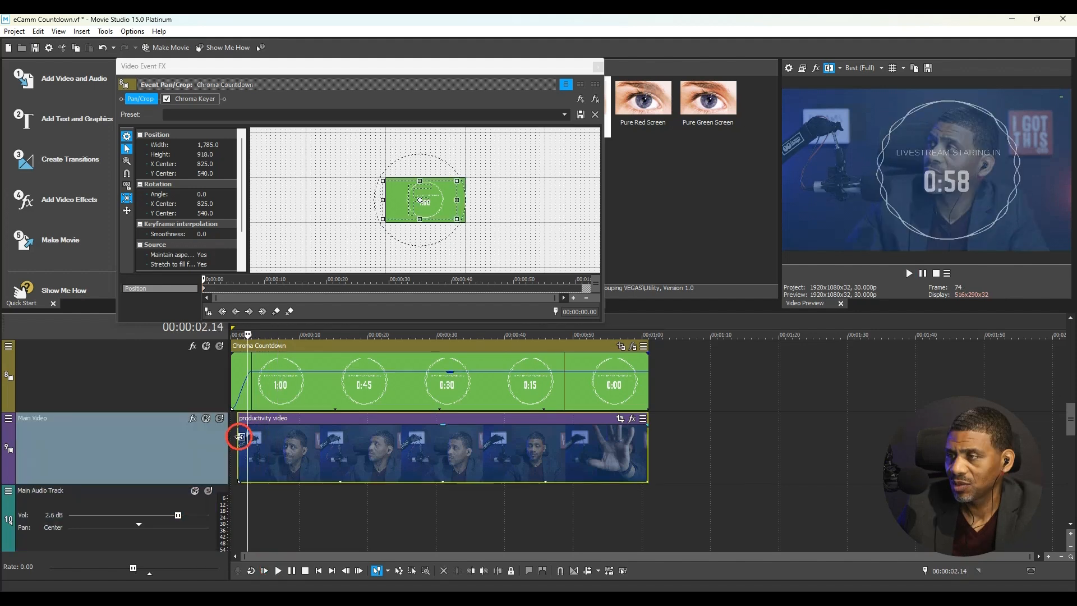
Check the frames around the start of the productivity video and close the Video Event FX window
click(232, 433)
click(241, 433)
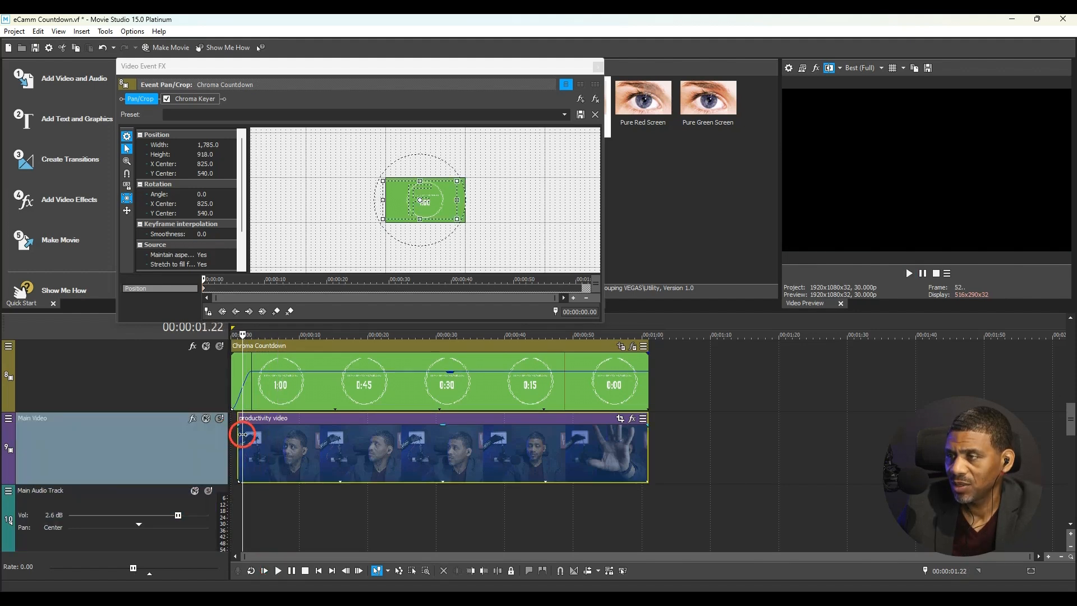
click(246, 435)
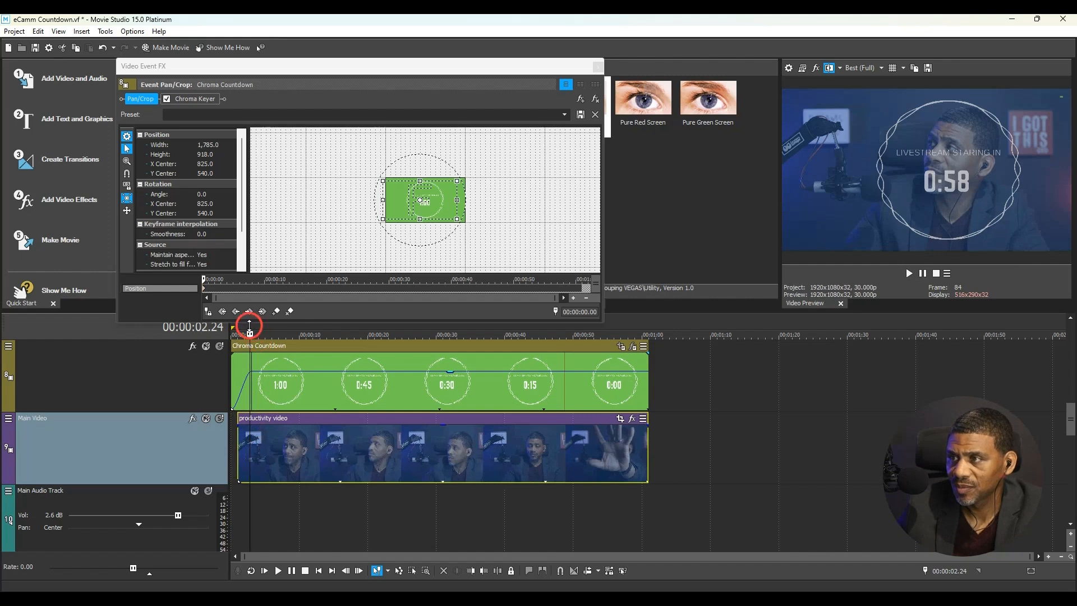
drag(248, 320, 252, 308)
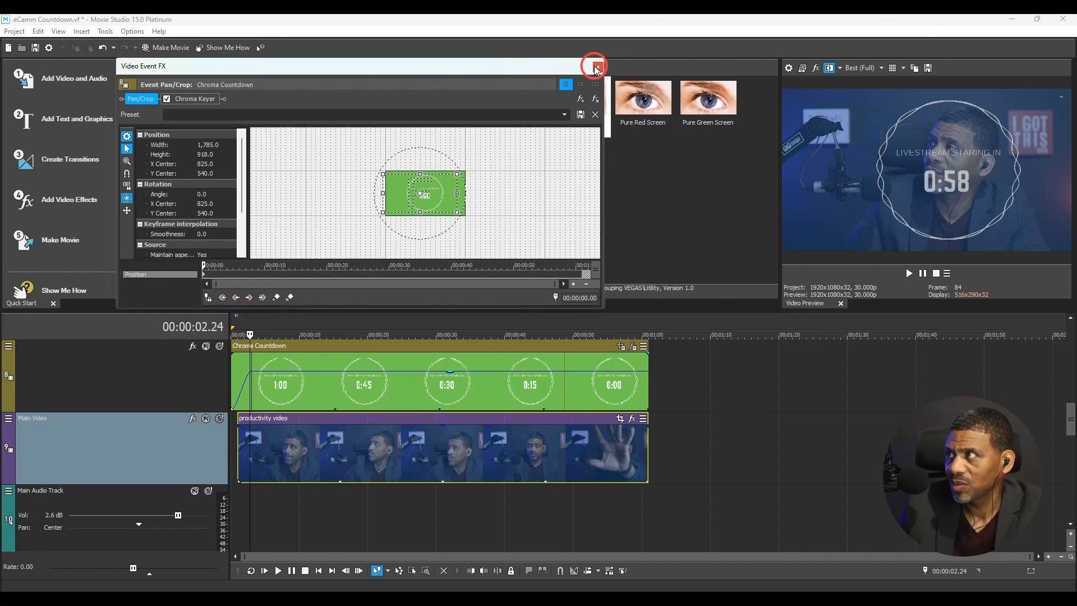
click(596, 68)
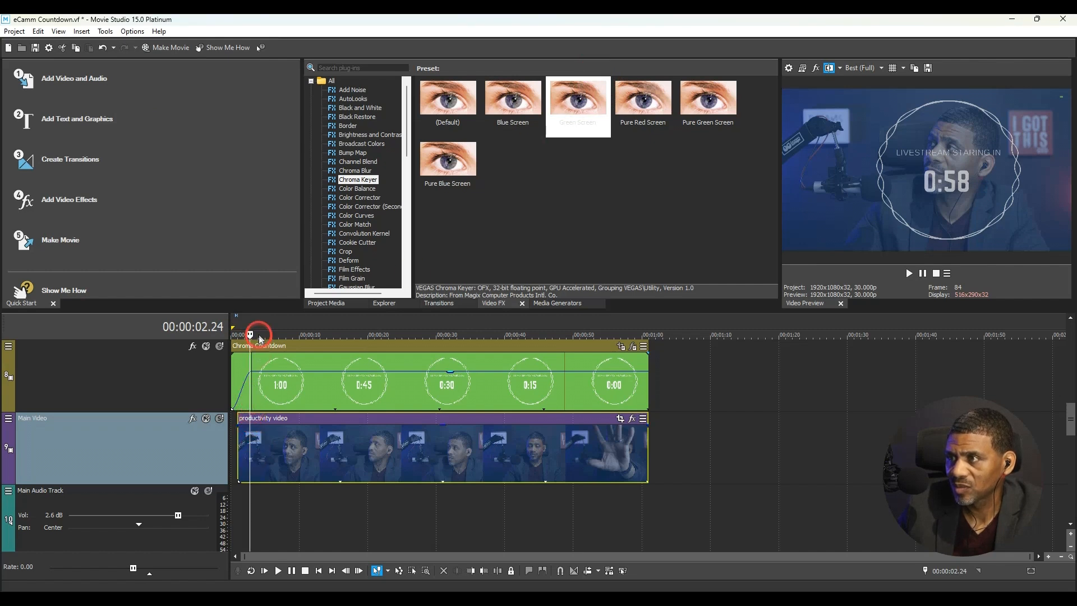
Copy the productivity video's section from 00:00:01.02 to 00:00:02.24 and place it at the timeline start to fill the gap
drag(249, 322, 237, 320)
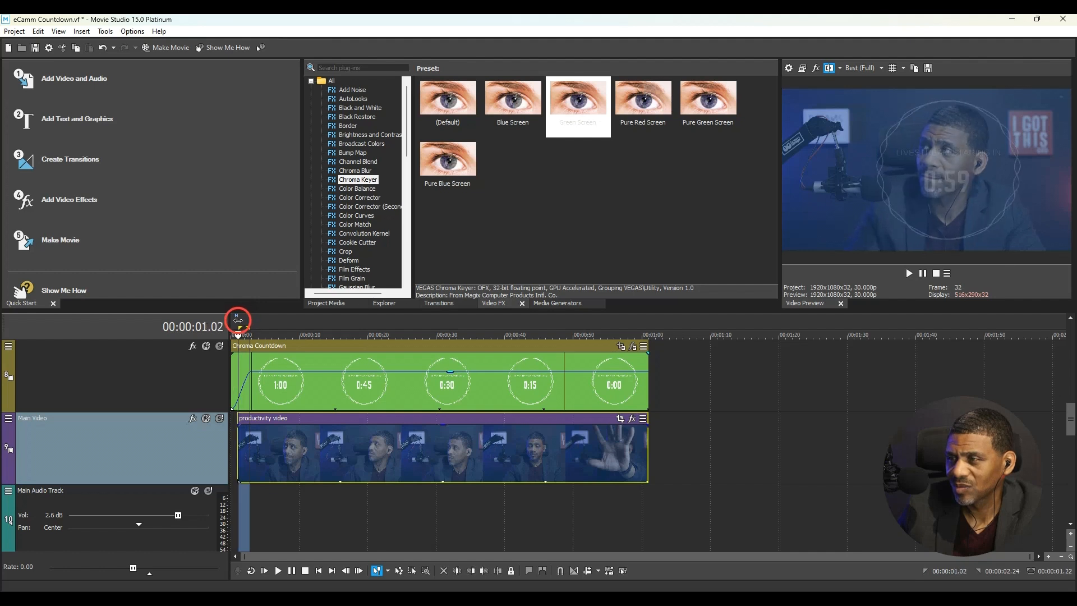
click(291, 518)
key(ctrl+v)
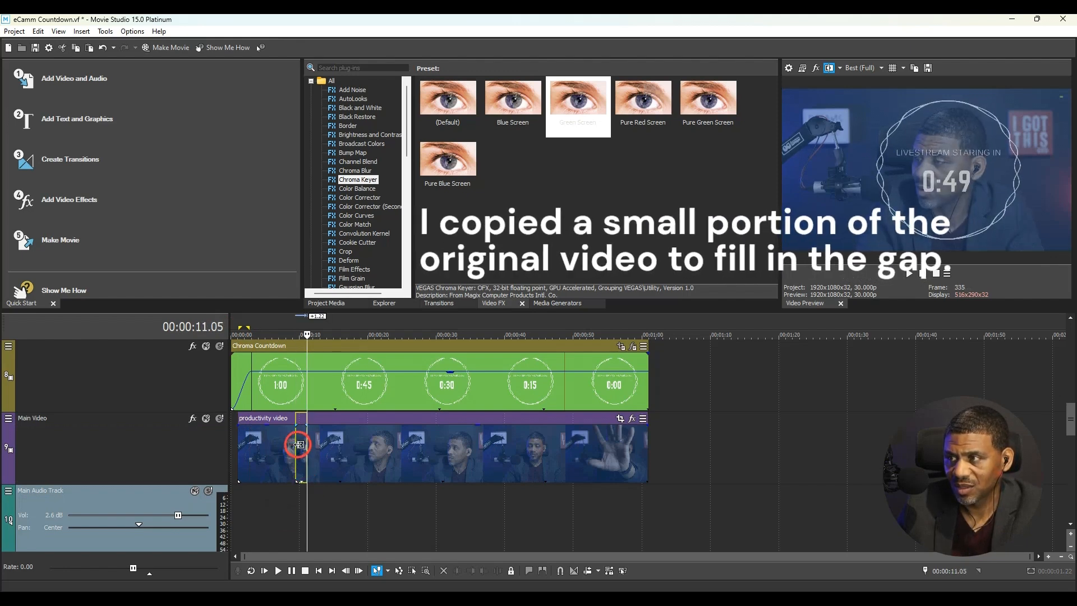
drag(300, 445, 230, 437)
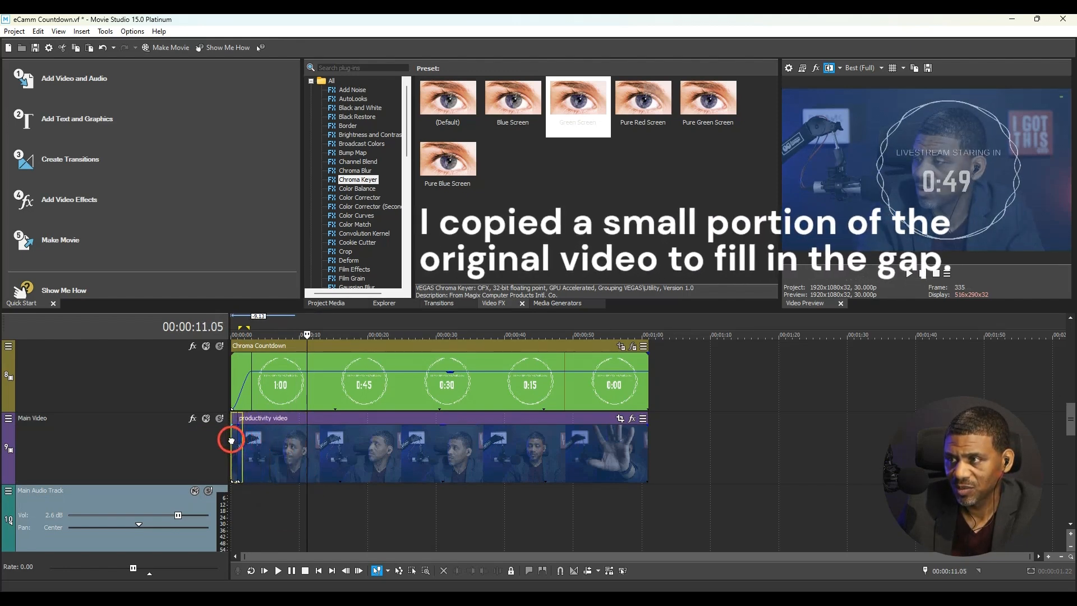
click(305, 511)
click(305, 511)
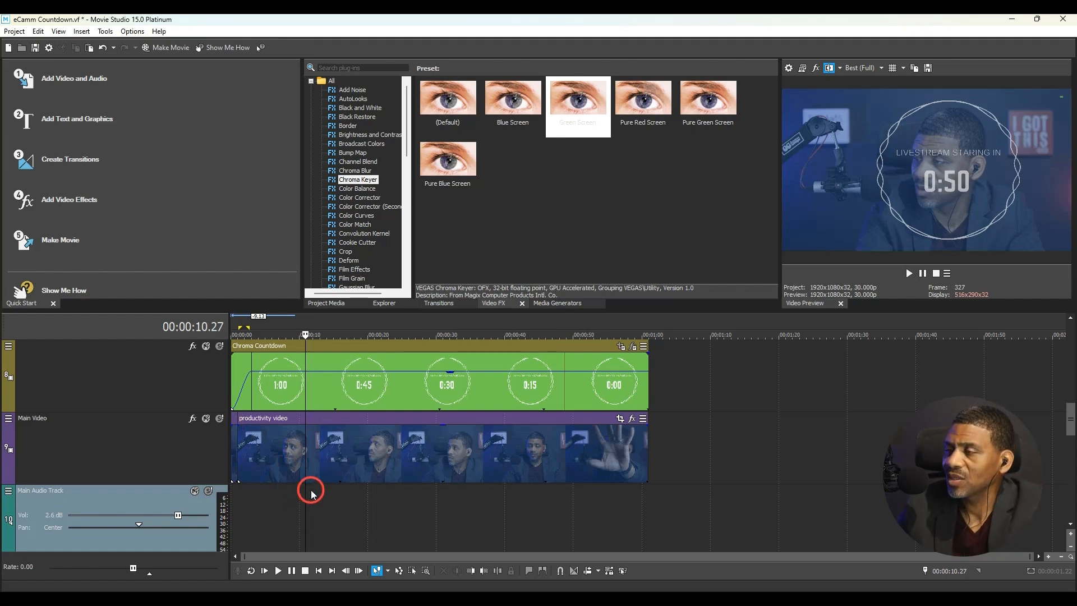
Remove the fade-in from the Chroma Countdown clip, previewing the timeline from the start before and after the change
click(318, 570)
click(279, 570)
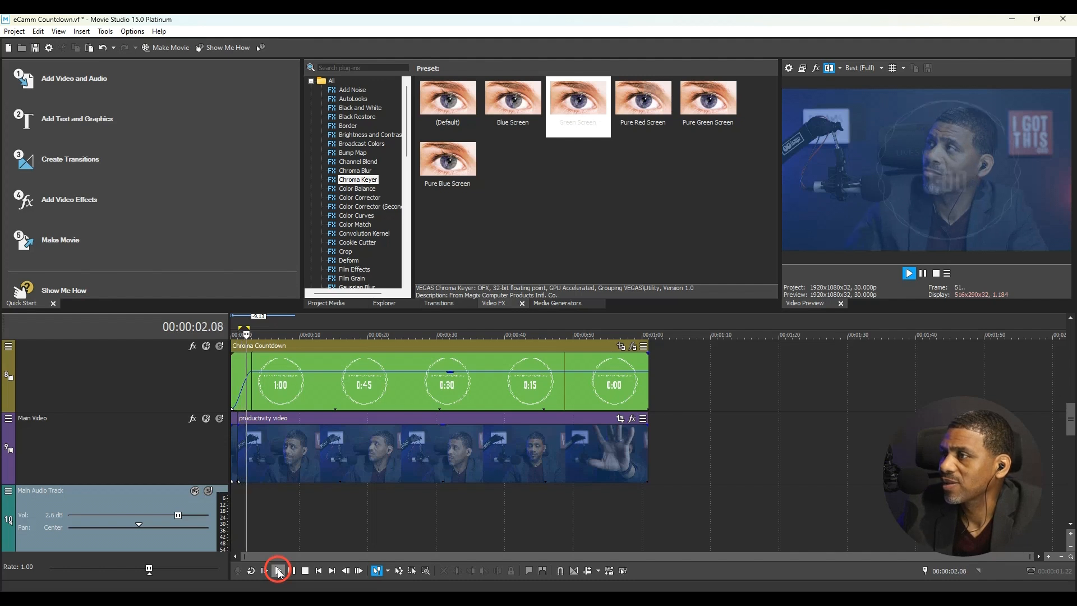
click(291, 571)
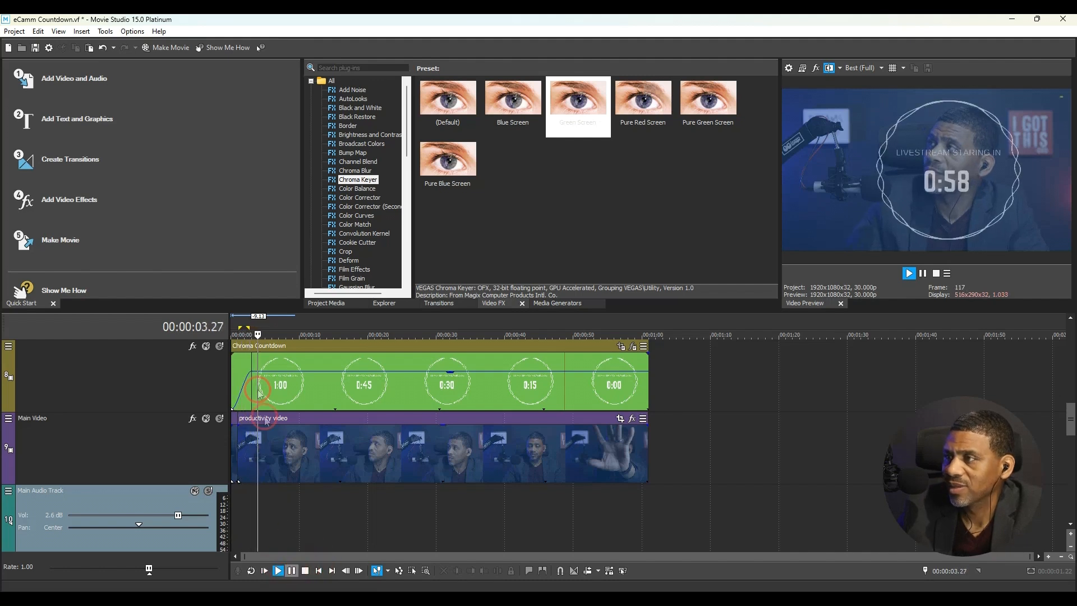
drag(251, 358, 217, 360)
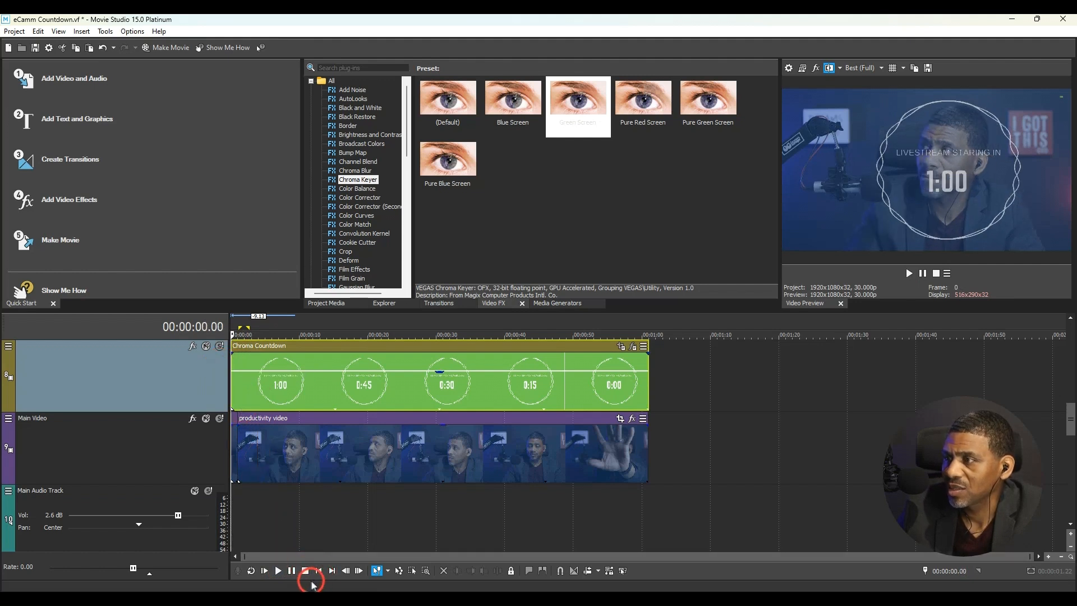
click(279, 571)
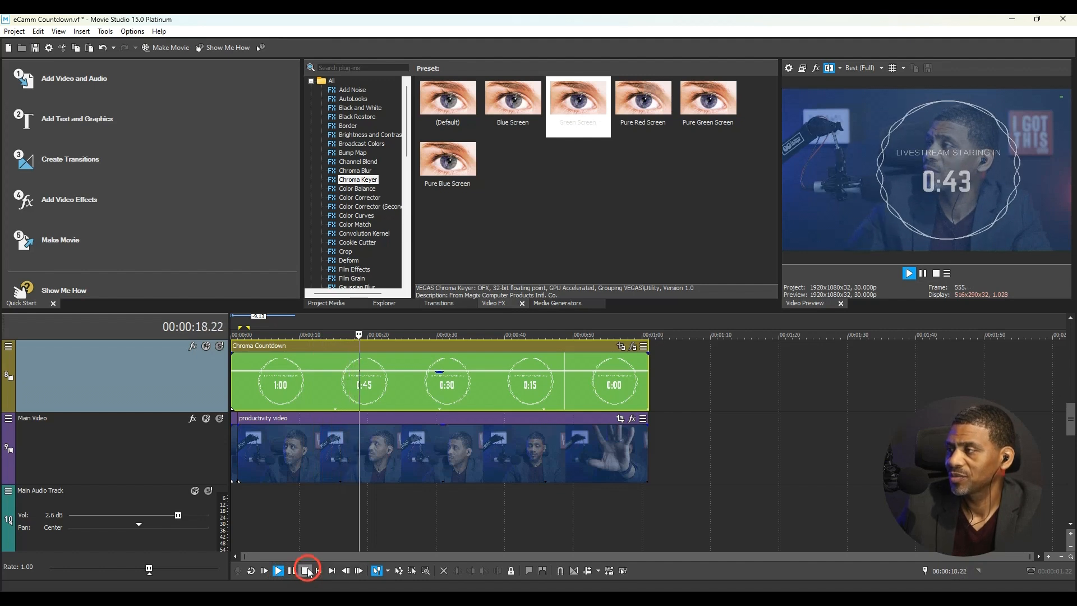
click(305, 571)
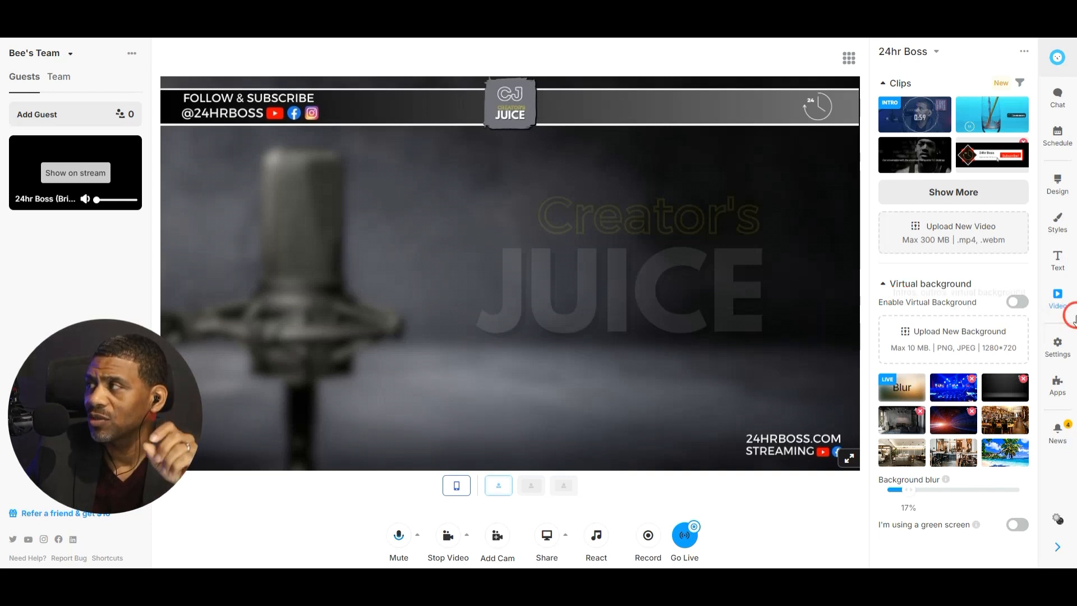
Switch to the livestream studio, play the Intro countdown clip on the stage, and stop it
mouse_move(924, 170)
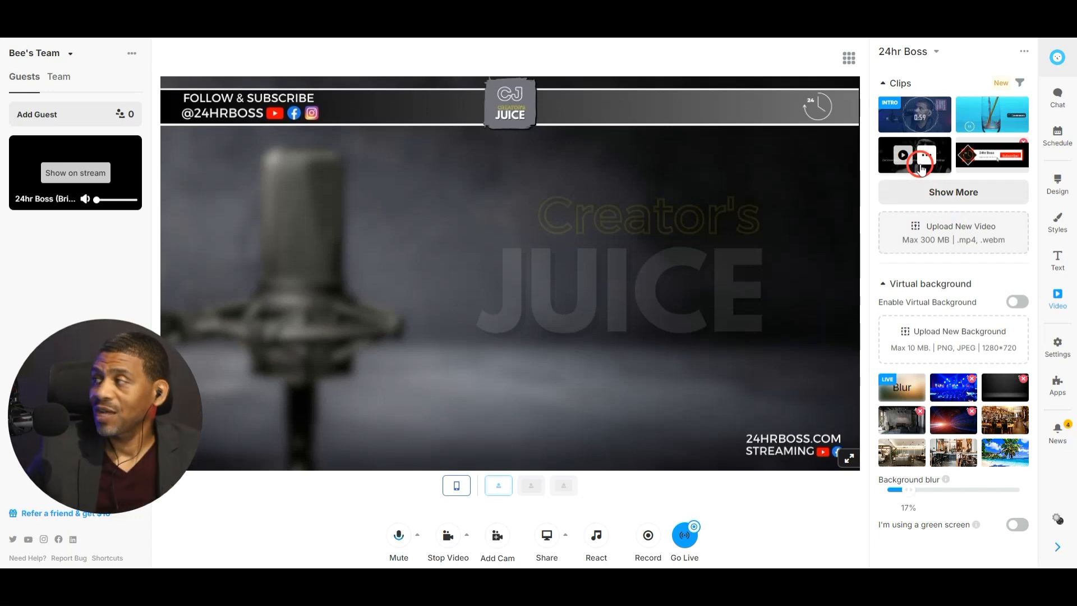
mouse_move(895, 116)
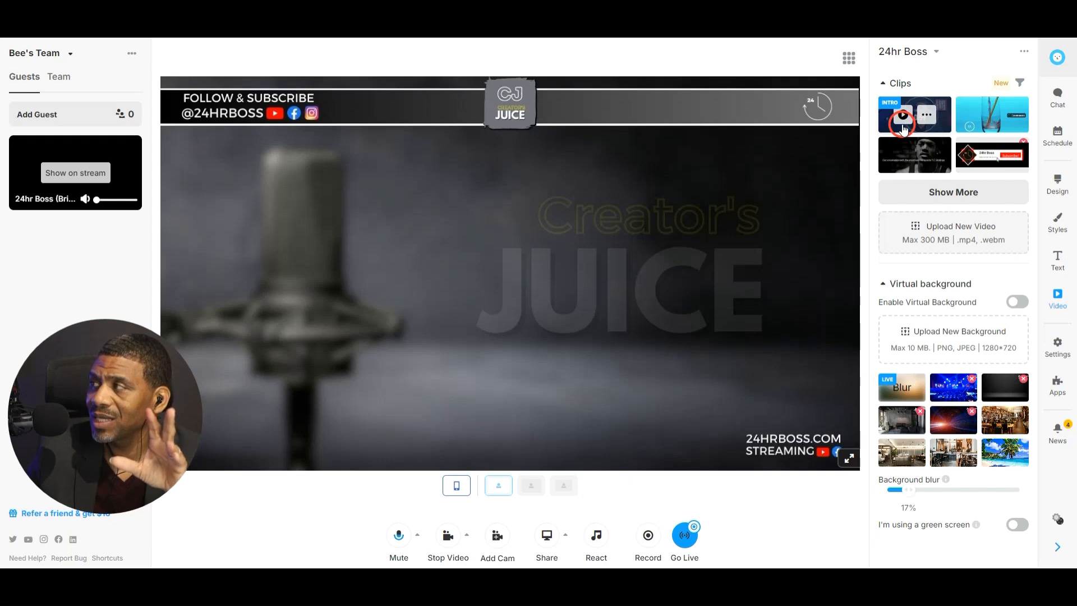
click(902, 118)
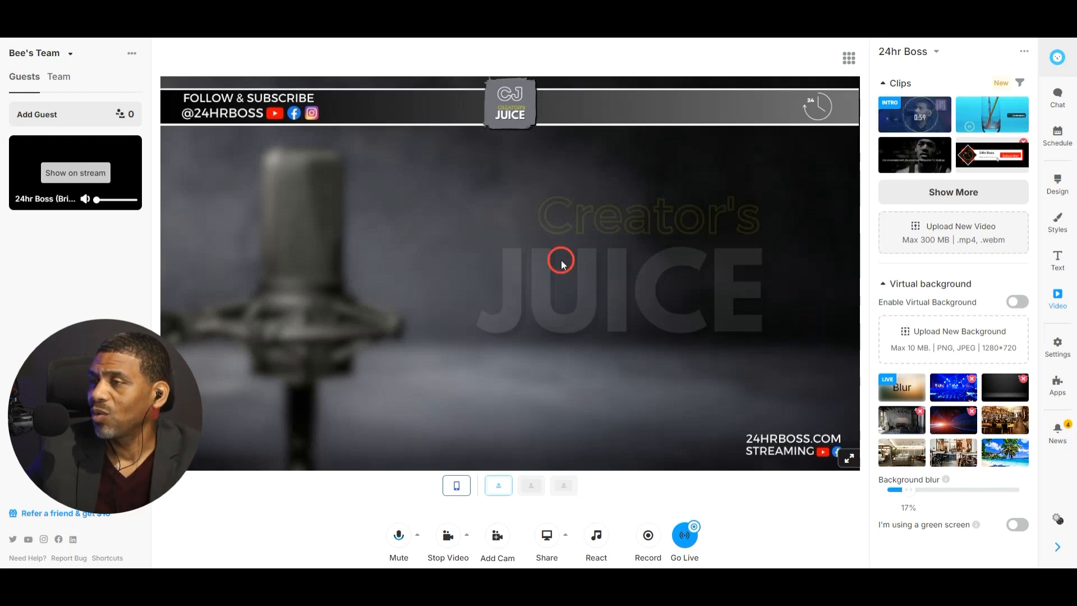
click(903, 116)
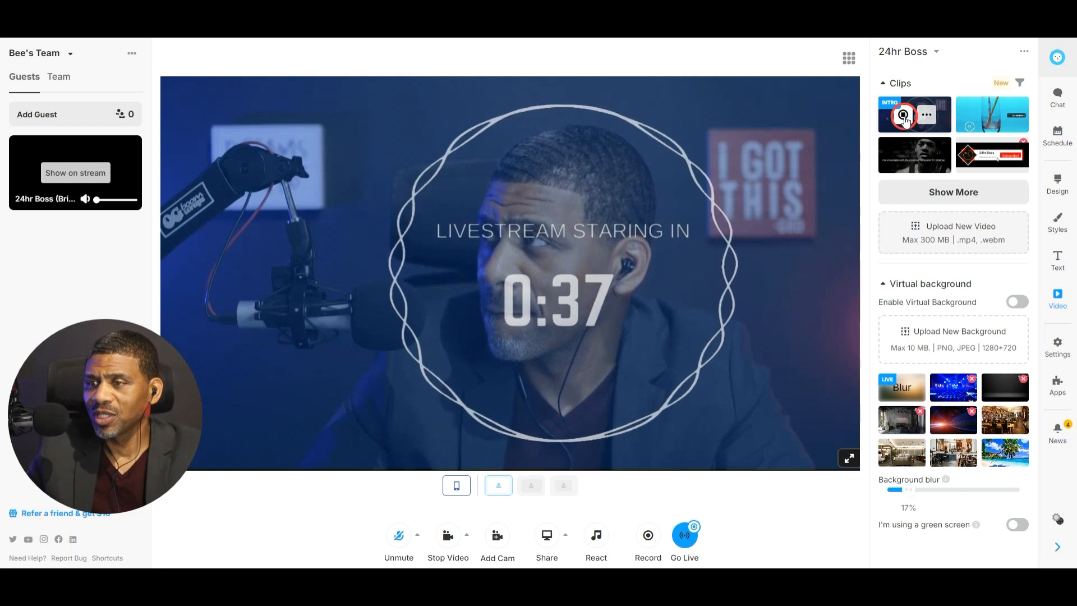
click(903, 116)
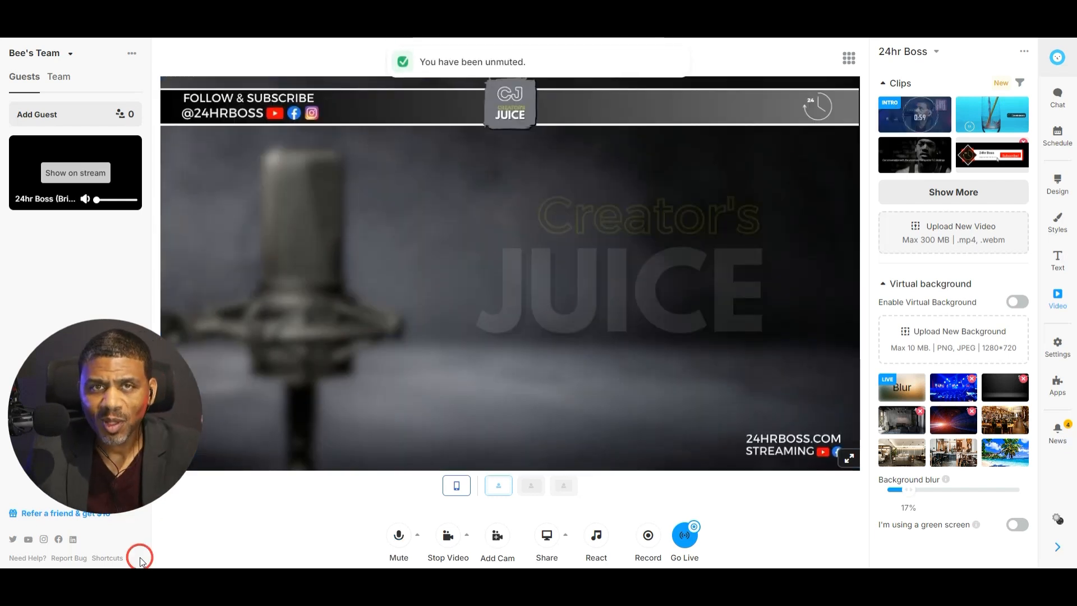